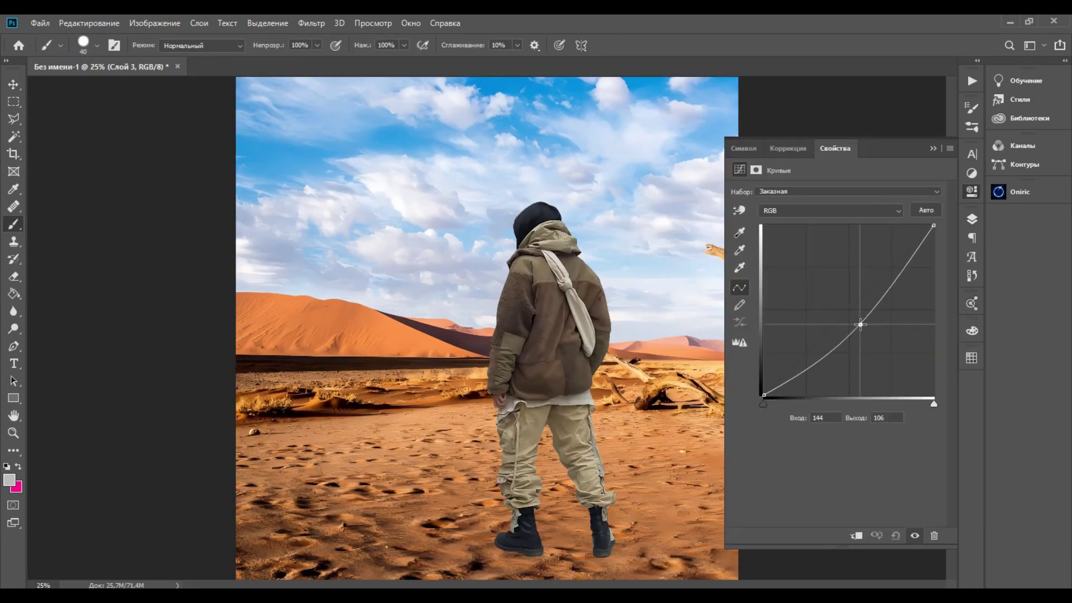
- Darken the scene with a Curves point at input 170 and output 142, and compare it with the adjustment hidden
drag(862, 318, 881, 305)
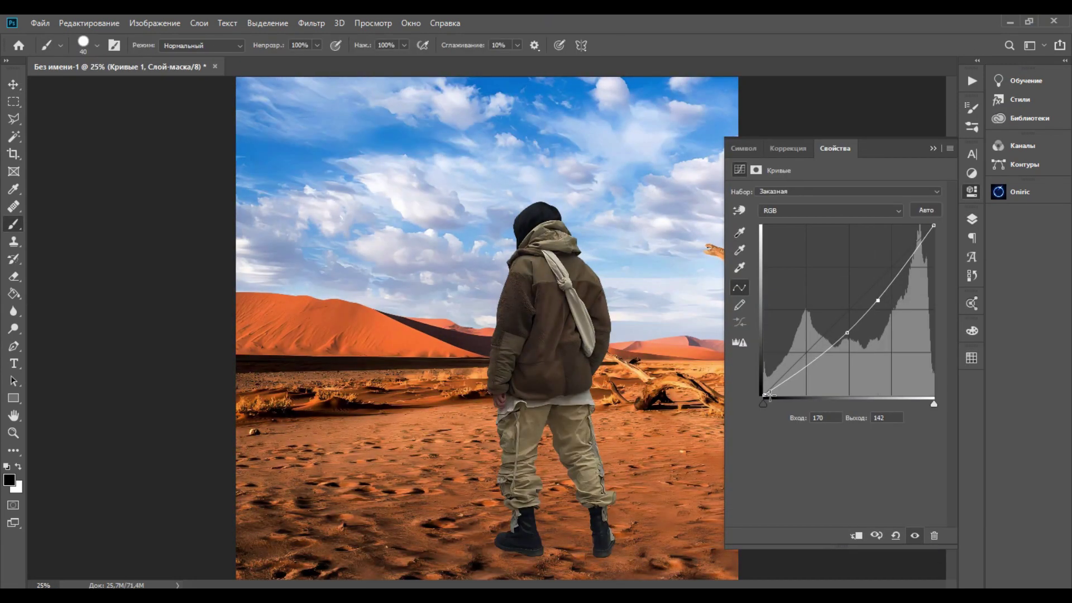
key(F7)
click(743, 327)
click(742, 327)
key(ctrl+minus)
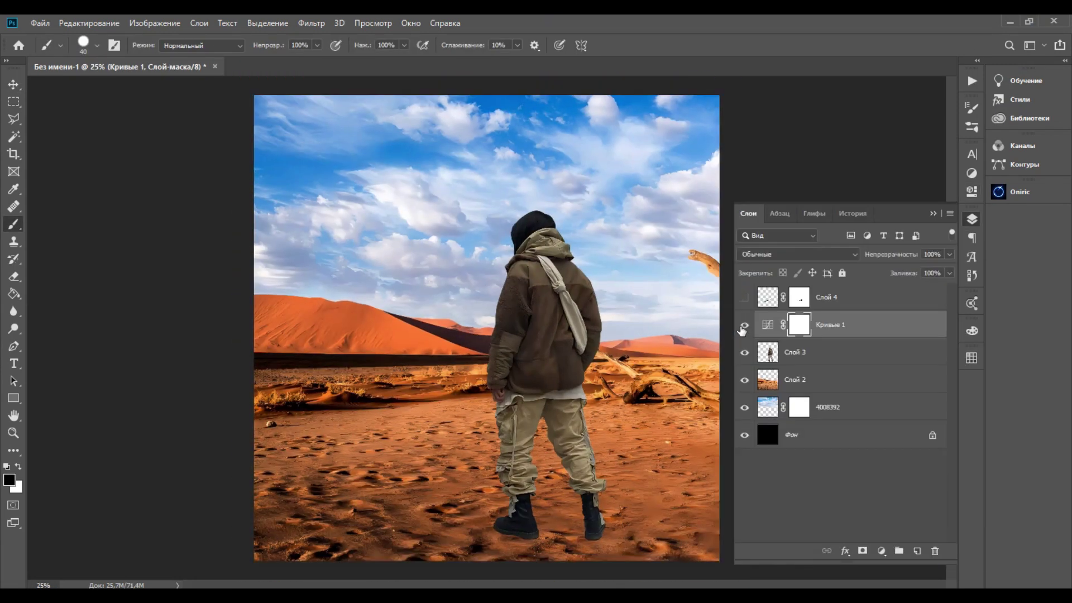
- Hide the 4008392 sky layer and add a gradient fill layer directly above it
click(743, 409)
click(843, 435)
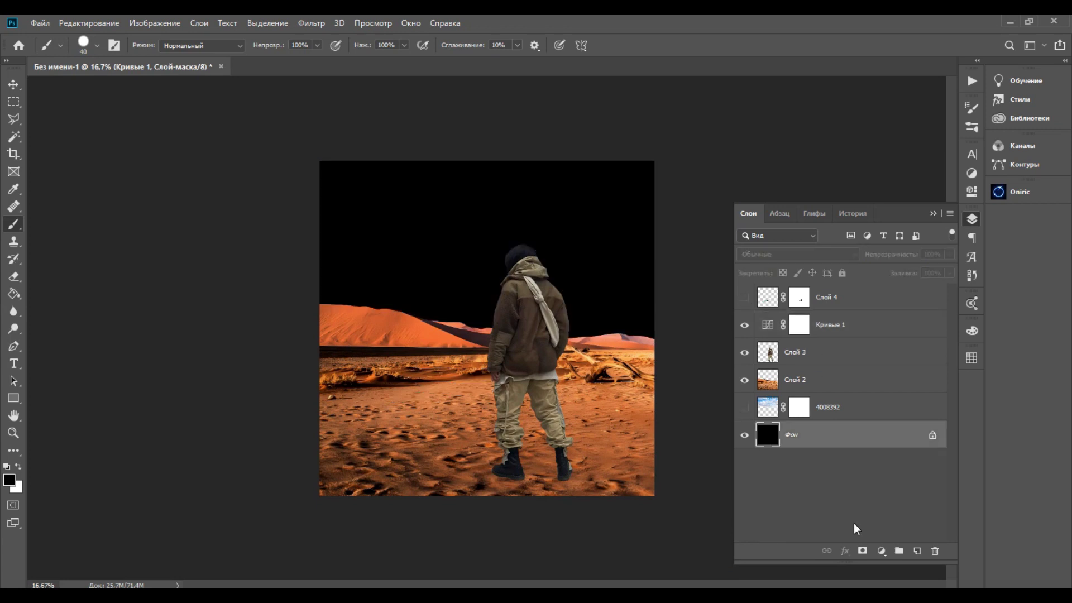
click(843, 408)
click(882, 551)
click(944, 326)
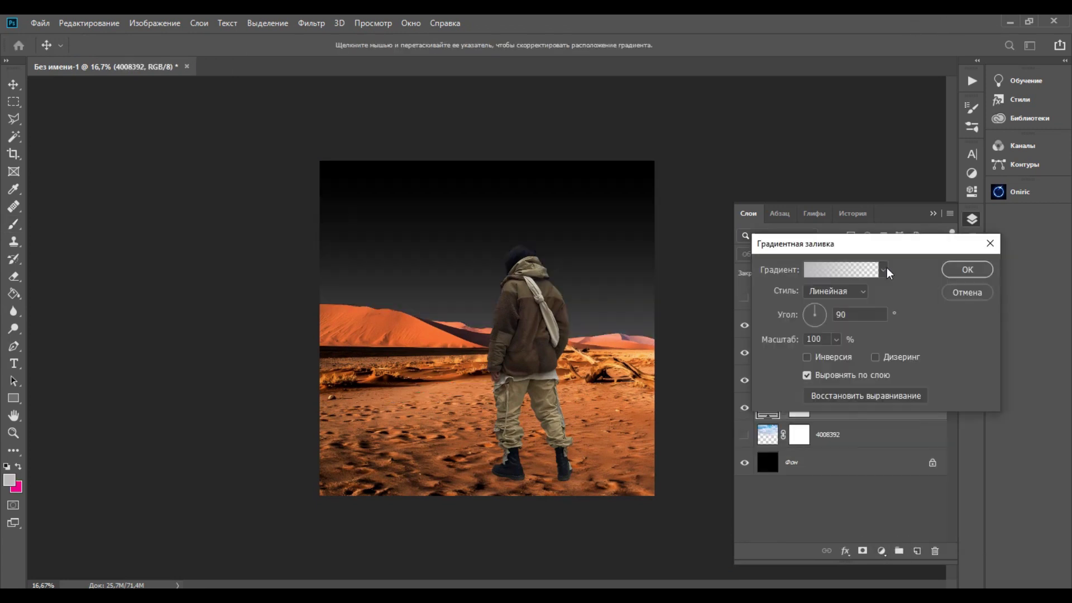
- Apply the black-to-white preset to the gradient fill and recolour its white end stop black
click(883, 269)
click(819, 298)
click(840, 269)
click(984, 473)
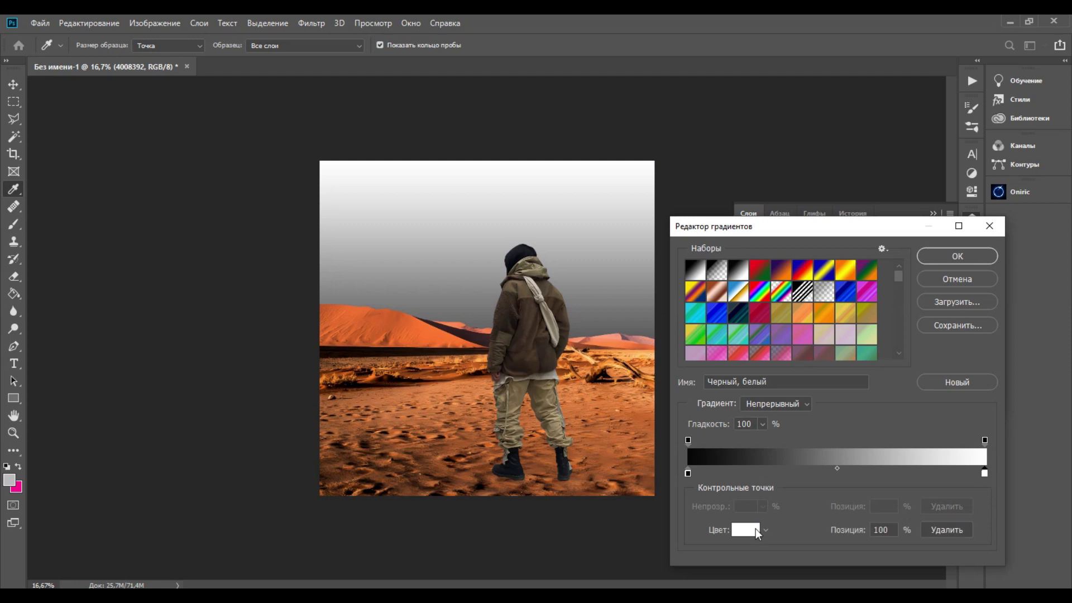
click(746, 530)
click(726, 509)
click(935, 337)
- Recolour the gradient's starting stop a fully saturated orange
click(688, 474)
click(745, 528)
drag(776, 402, 647, 338)
drag(780, 382, 818, 339)
drag(832, 491, 834, 501)
click(926, 338)
- Shift the gradient's starting stop slightly inward, recolour it a lighter soft orange and apply the gradient fill
drag(688, 474, 742, 473)
click(746, 530)
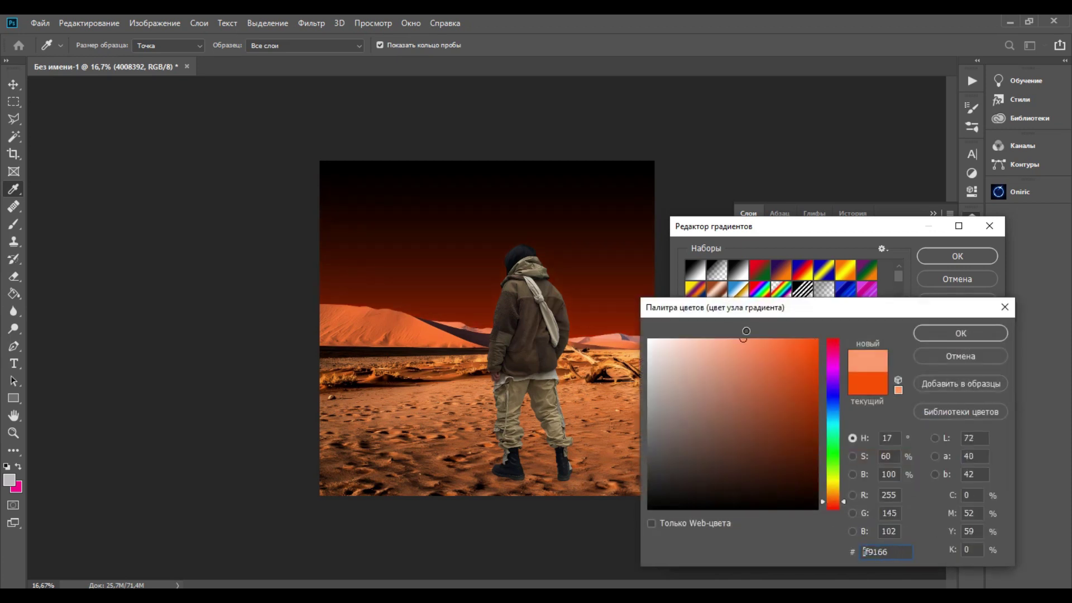
click(743, 338)
drag(738, 346, 764, 340)
drag(834, 501, 835, 499)
drag(733, 355, 720, 346)
click(941, 332)
click(957, 256)
click(960, 268)
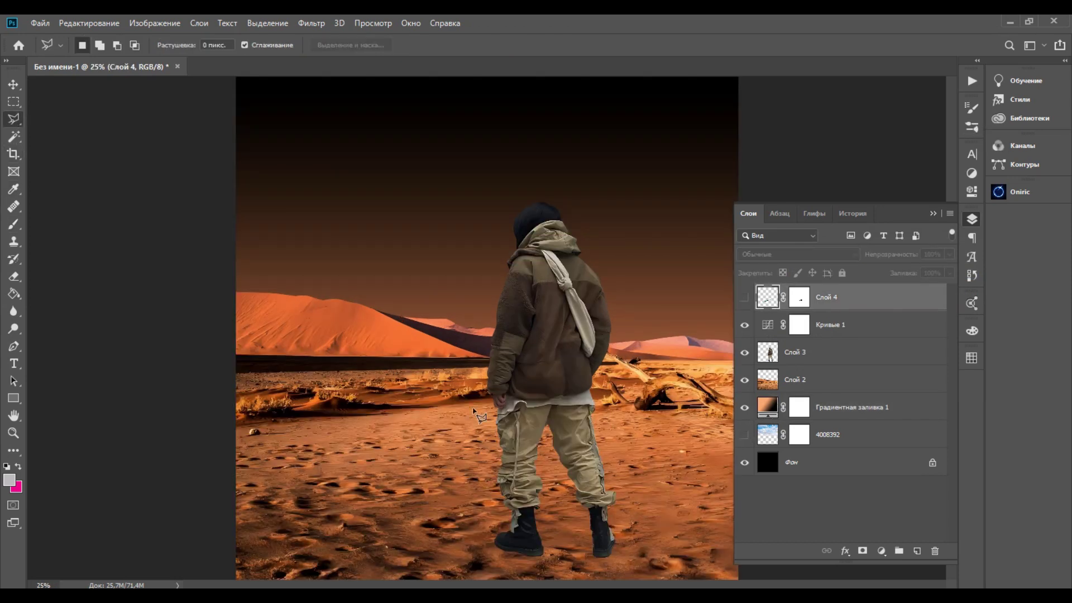
- Outline the dunes above the horizon on Слой 2 with the Polygonal Lasso, across the full image width
key(ctrl+plus)
key(ctrl+plus)
drag(502, 386, 640, 290)
click(804, 380)
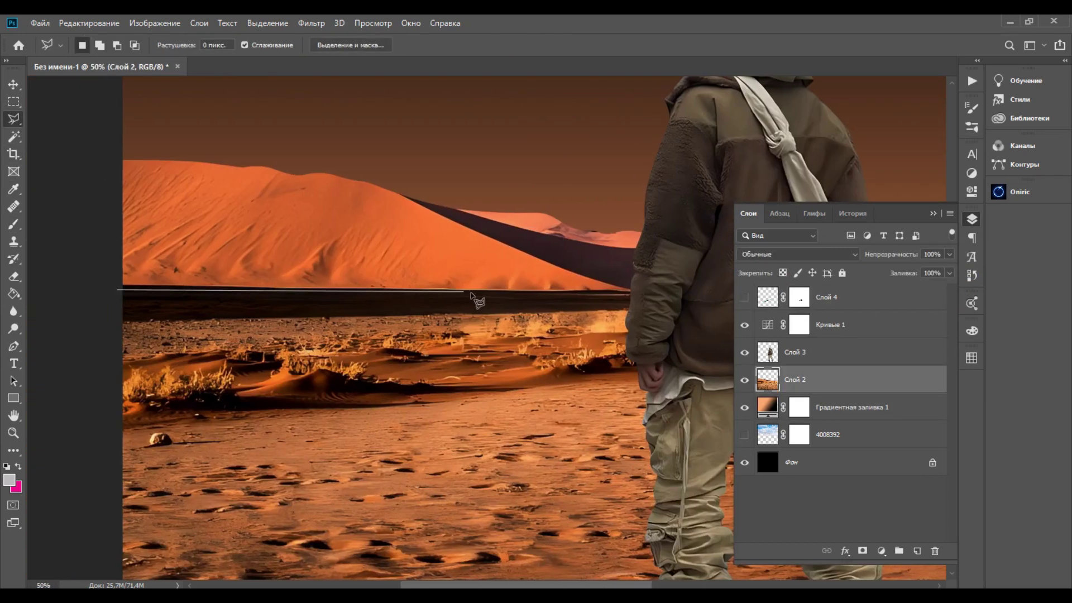
scroll(439, 292, right, 6)
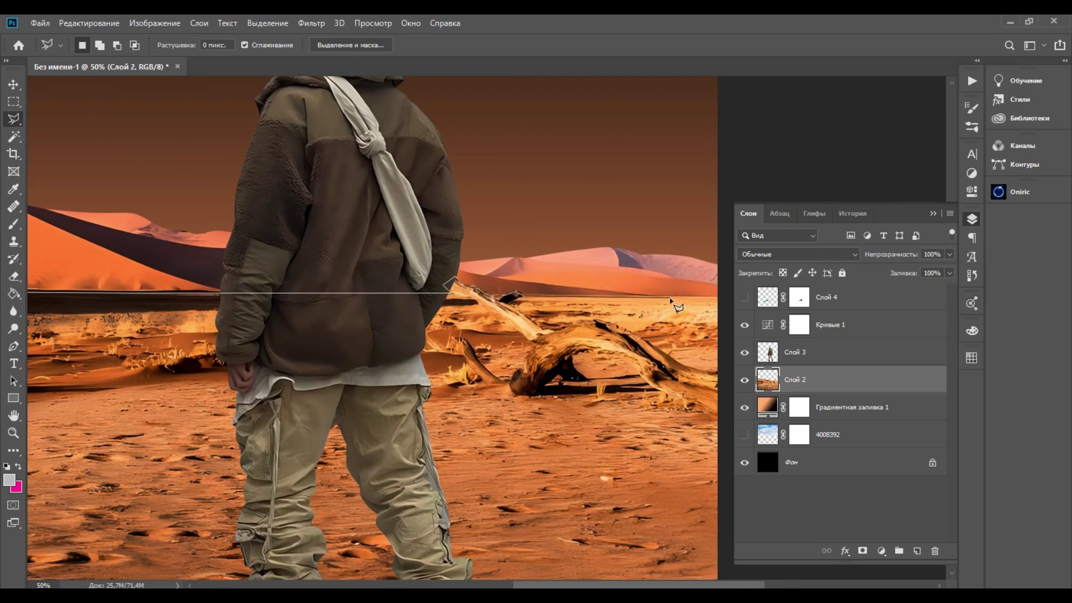
click(730, 300)
click(749, 79)
click(68, 106)
click(105, 261)
- Cut the selected dunes to a new layer and toggle its visibility to check the separation
right_click(255, 190)
click(358, 292)
click(746, 383)
key(ctrl+minus)
key(ctrl+minus)
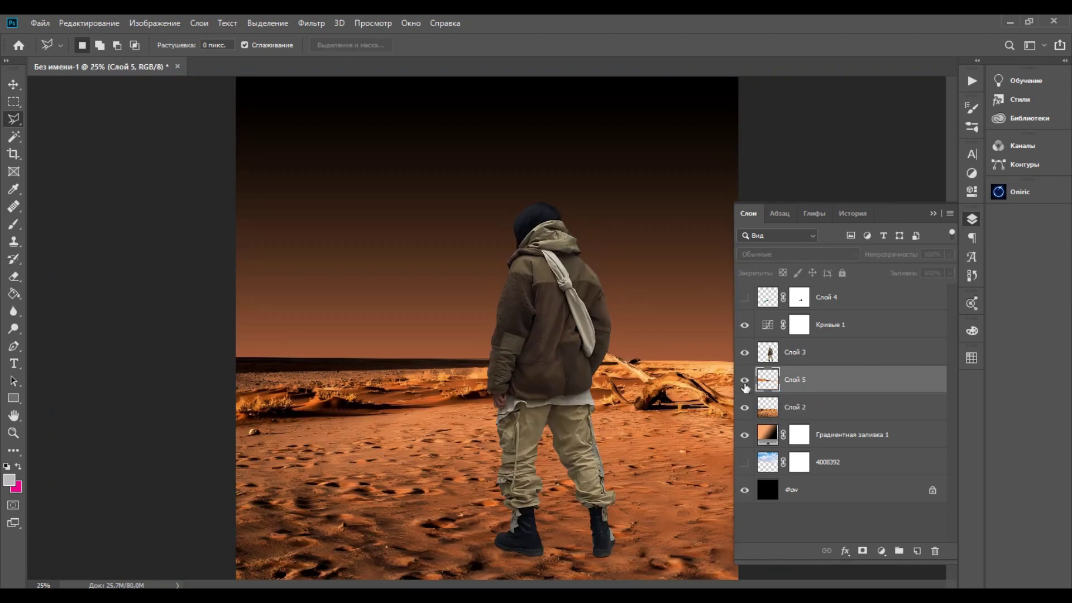
click(744, 381)
- Flip the dunes layer Слой 5 horizontally
click(88, 22)
mouse_move(112, 328)
click(312, 480)
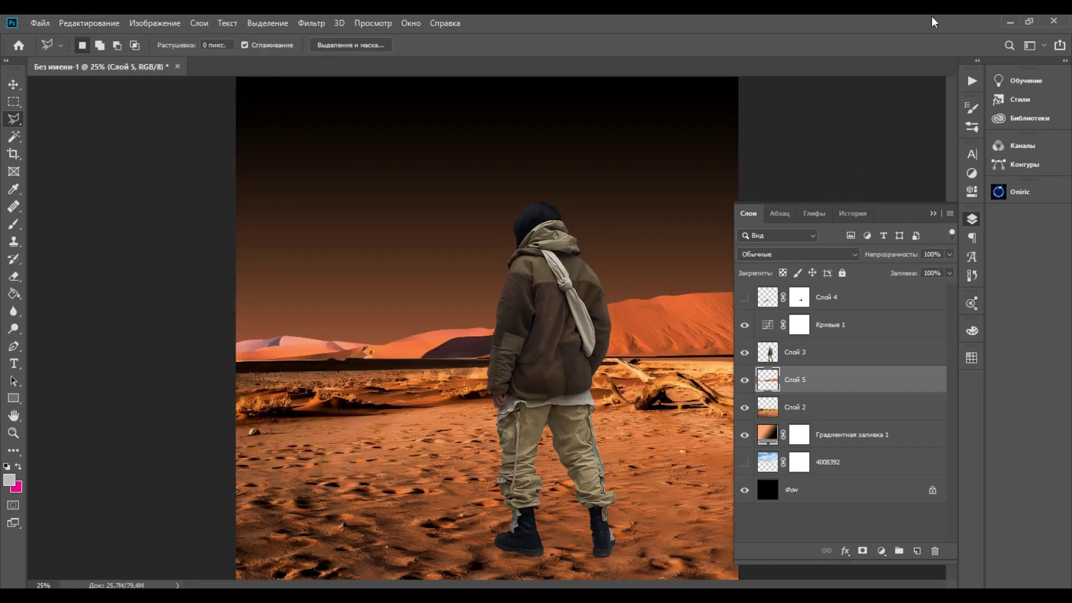
click(1009, 22)
drag(240, 394, 501, 259)
drag(485, 150, 484, 217)
drag(502, 283, 592, 256)
click(539, 46)
drag(838, 388, 831, 433)
key(Delete)
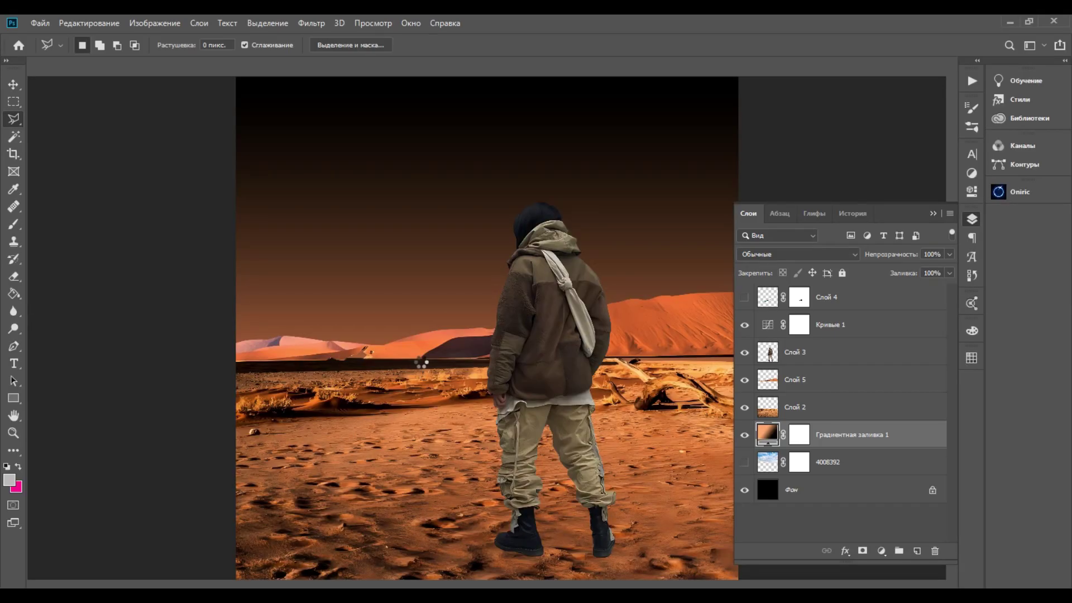
drag(486, 188, 485, 311)
drag(492, 378, 366, 280)
drag(371, 256, 372, 233)
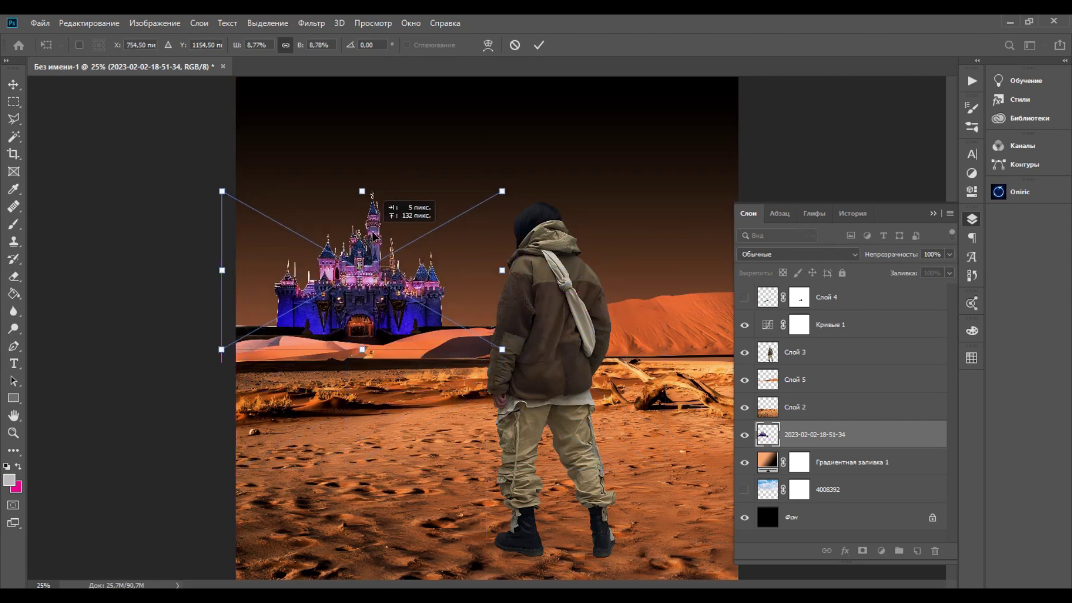
mouse_move(502, 191)
mouse_down()
mouse_move(541, 167)
mouse_move(459, 210)
mouse_move(498, 193)
mouse_up()
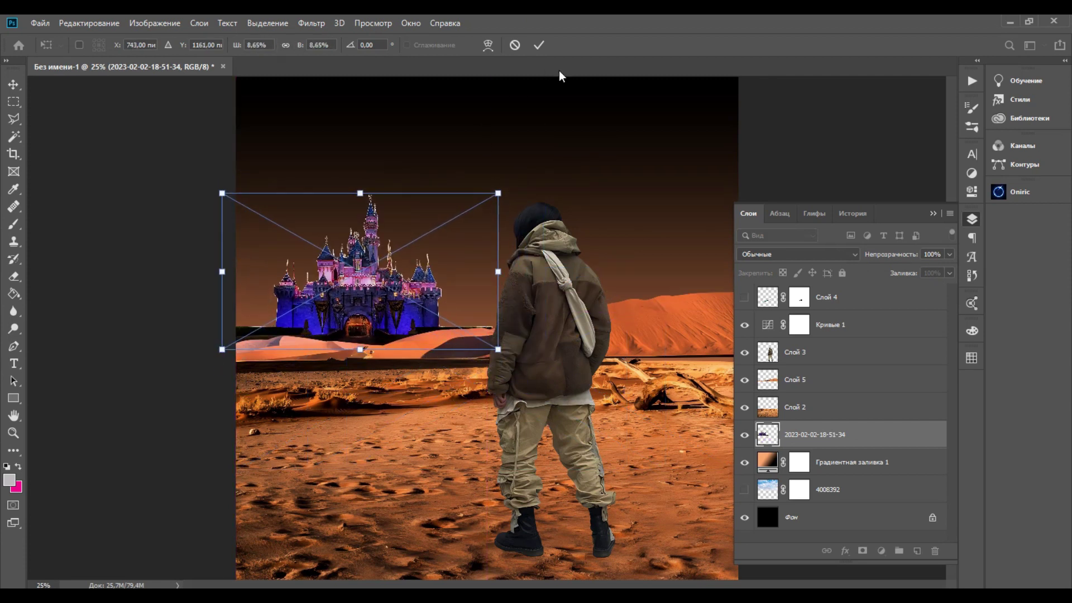
click(539, 47)
right_click(821, 434)
click(587, 41)
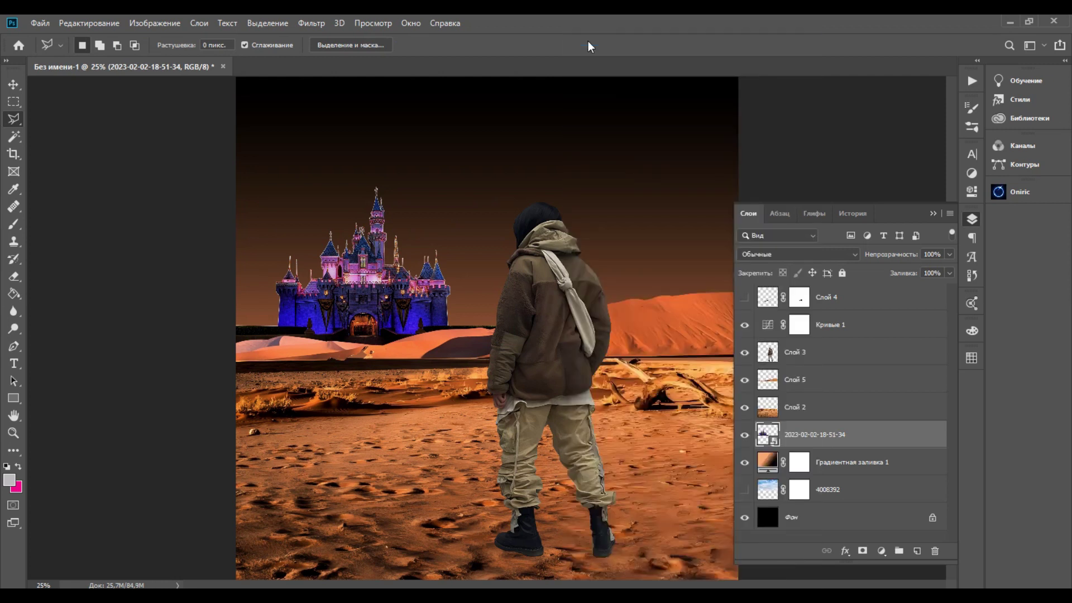
- Add a solid colour fill layer in light orange above the castle layer
click(549, 315)
click(882, 551)
click(925, 313)
drag(693, 352, 697, 317)
click(832, 501)
click(782, 378)
click(832, 496)
drag(731, 352, 716, 325)
click(933, 333)
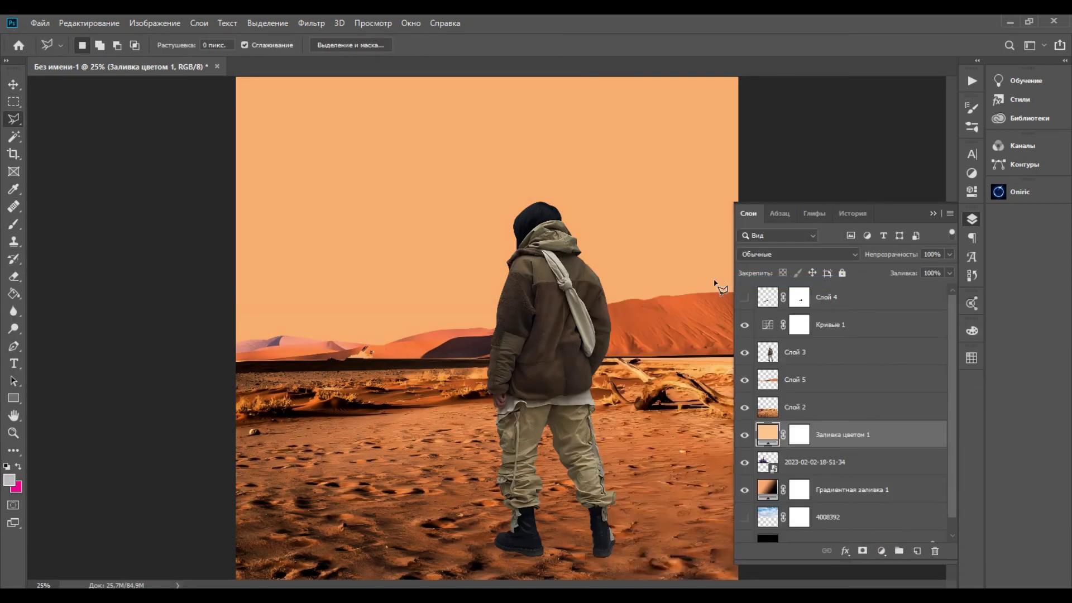
- Clip the colour fill to the castle, with colour #cf8156 and the Экран blend mode
double_click(785, 445)
click(430, 248)
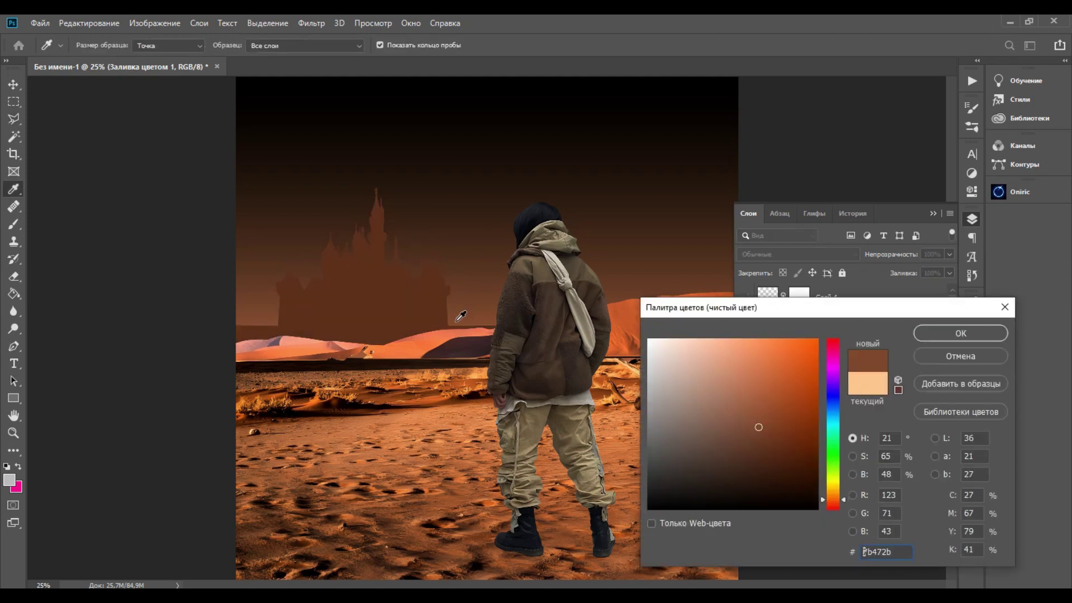
mouse_move(758, 424)
mouse_down()
mouse_move(759, 362)
mouse_move(730, 373)
mouse_up()
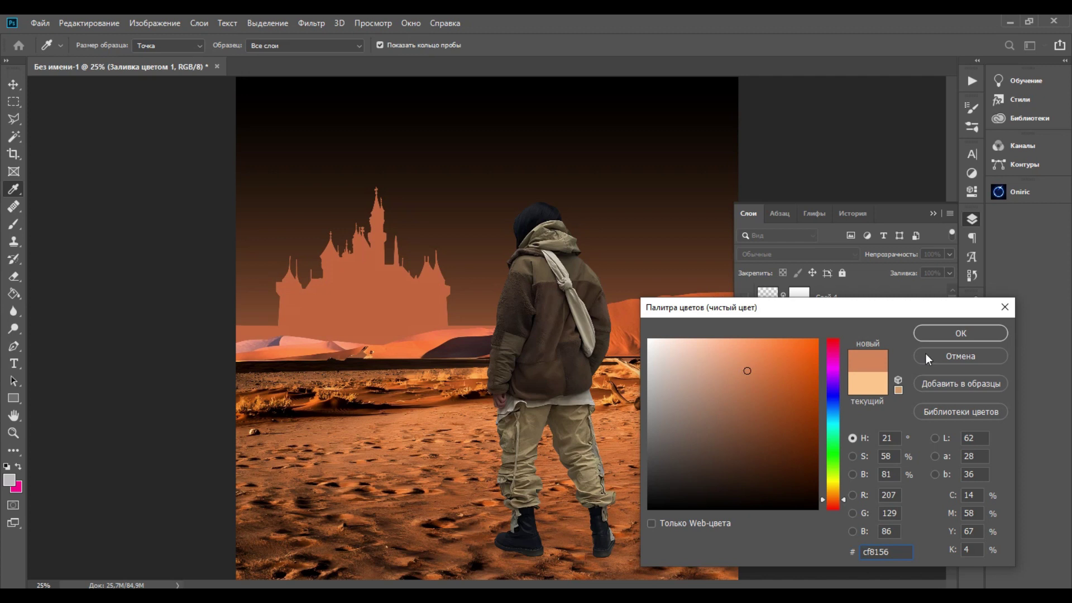
click(949, 333)
click(799, 254)
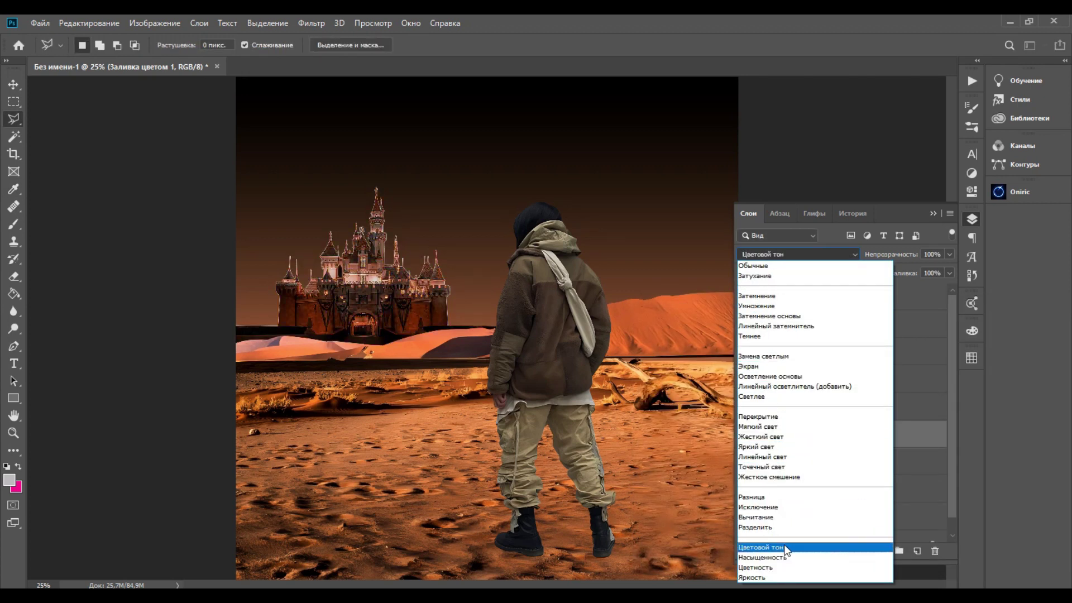
click(762, 367)
- Add a black-to-white gradient map clipped to the castle layer, using the Обычные blend mode
click(820, 462)
click(881, 551)
click(904, 527)
click(938, 196)
click(765, 228)
click(972, 219)
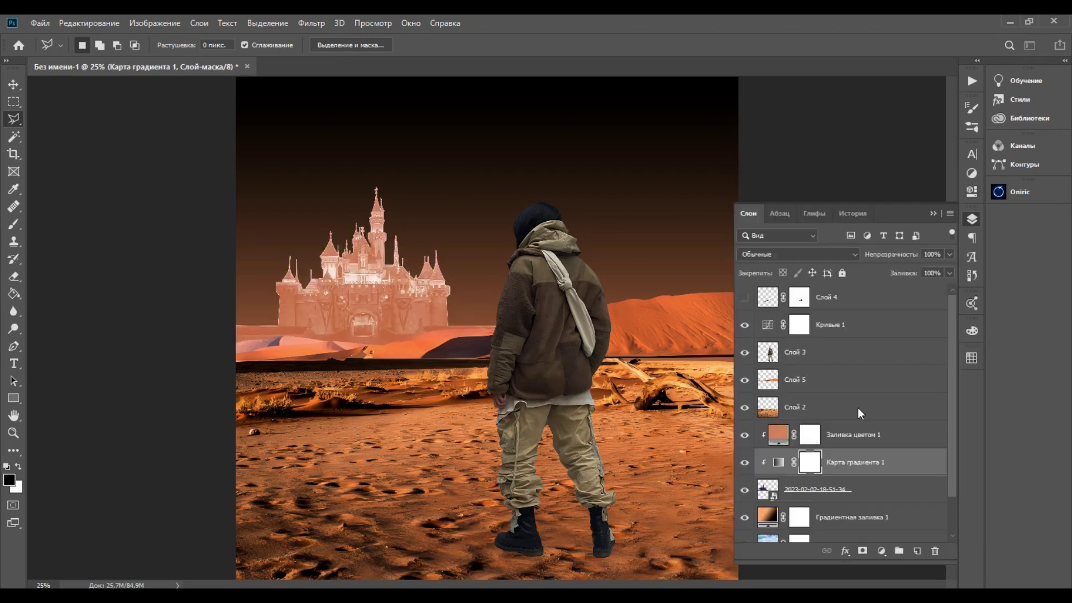
click(853, 256)
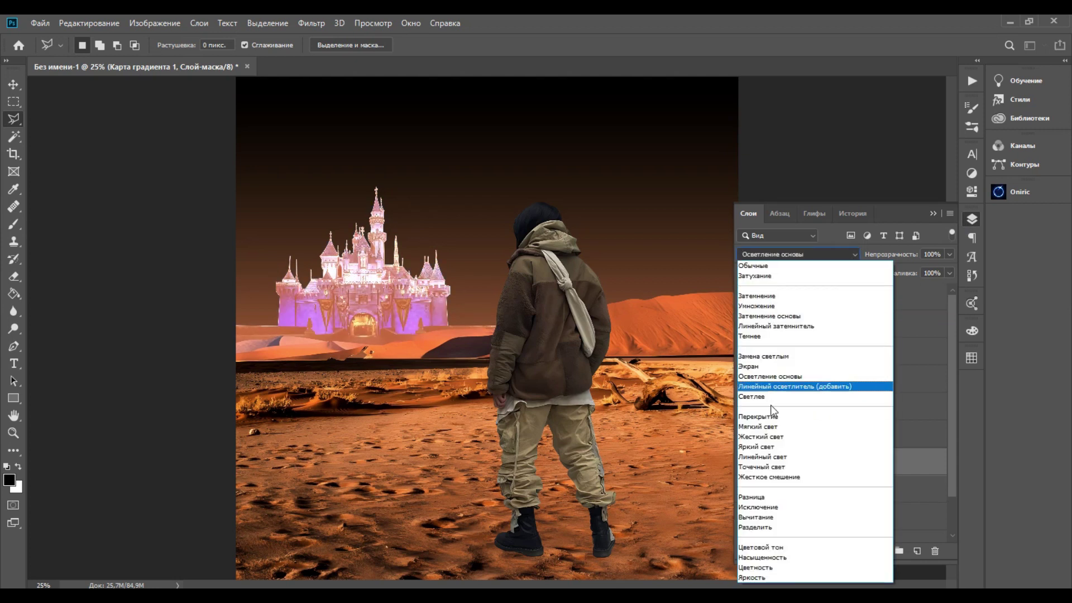
click(754, 266)
- Hide the gradient fill layer and show the 4008392 sky layer again
click(745, 517)
scroll(746, 512, down, 3)
click(746, 502)
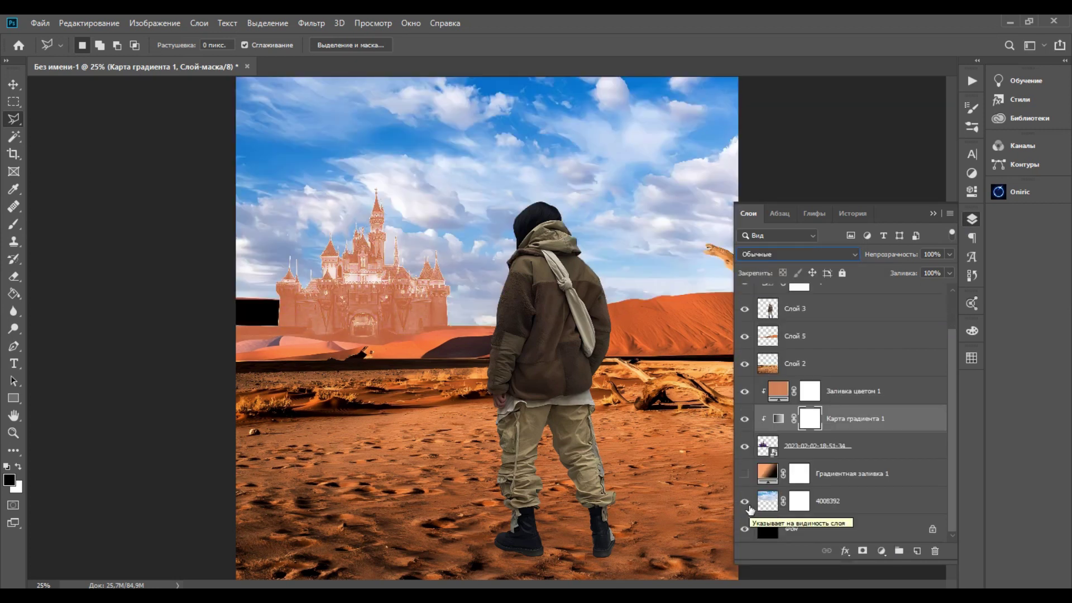
- Enlarge the 4008392 sky layer to 116.40% by extending it downward past the horizon
click(829, 503)
key(ctrl+t)
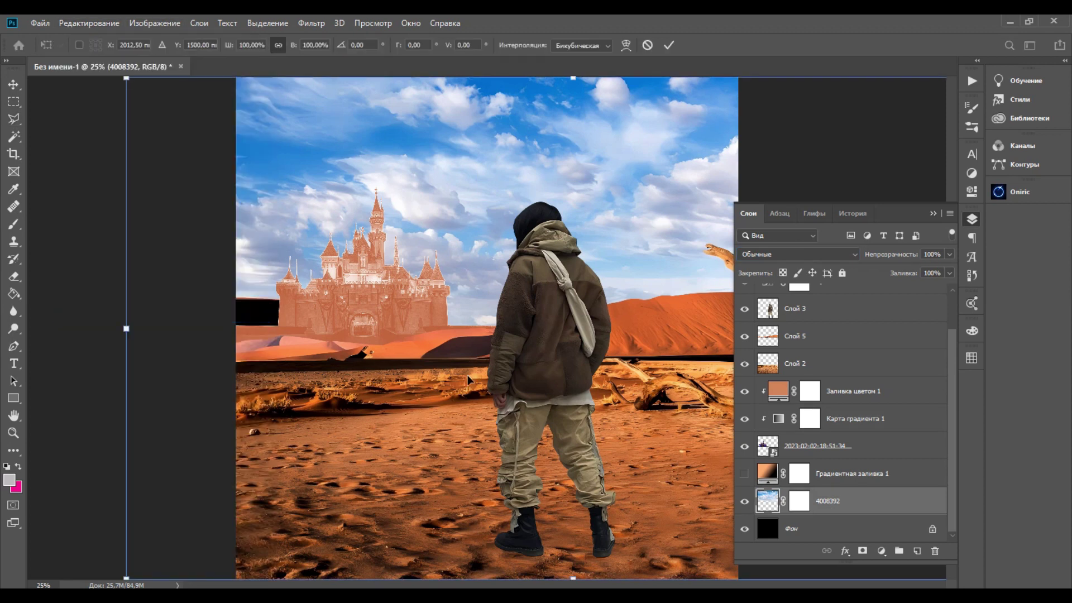
key(ctrl+minus)
drag(543, 495, 545, 551)
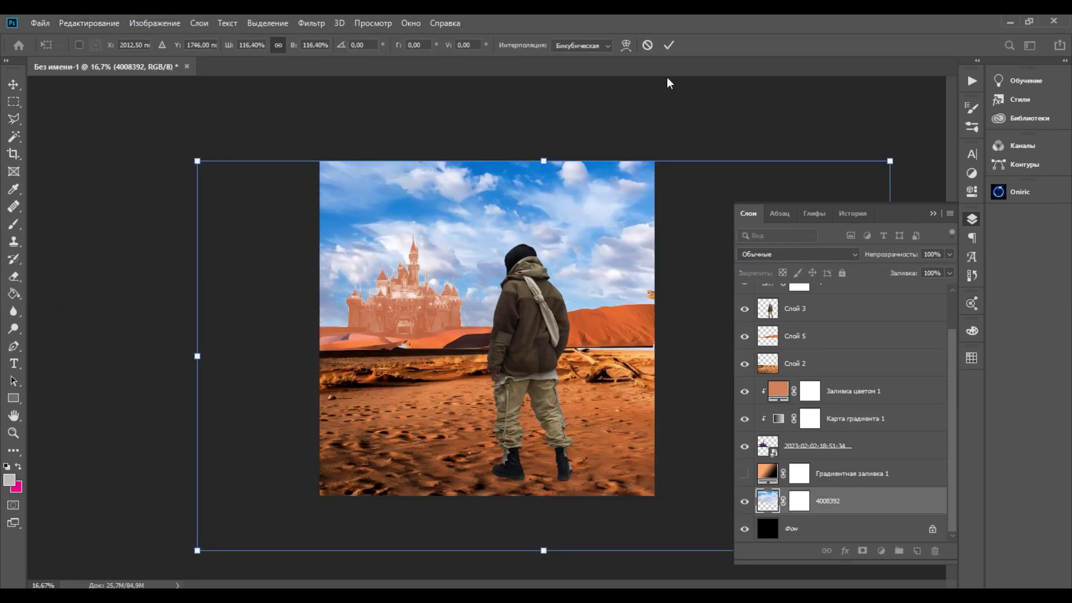
click(669, 46)
- Slightly enlarge and lower the dunes on Слой 5, and move that layer beneath Слой 2
click(798, 335)
key(ctrl+t)
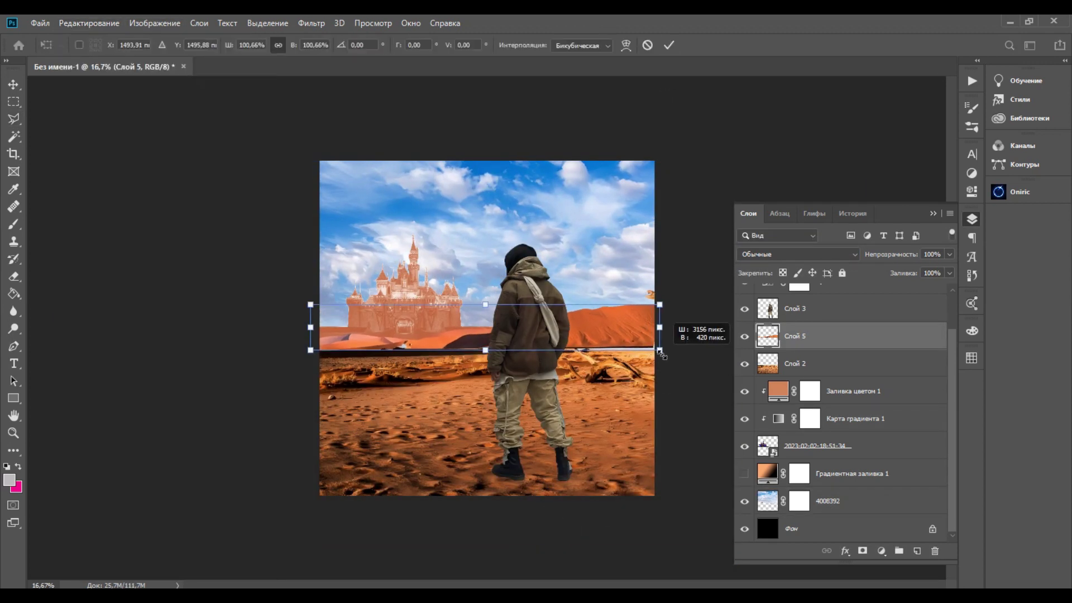
drag(661, 353, 659, 355)
drag(642, 335, 642, 339)
key(Return)
key(ctrl+plus)
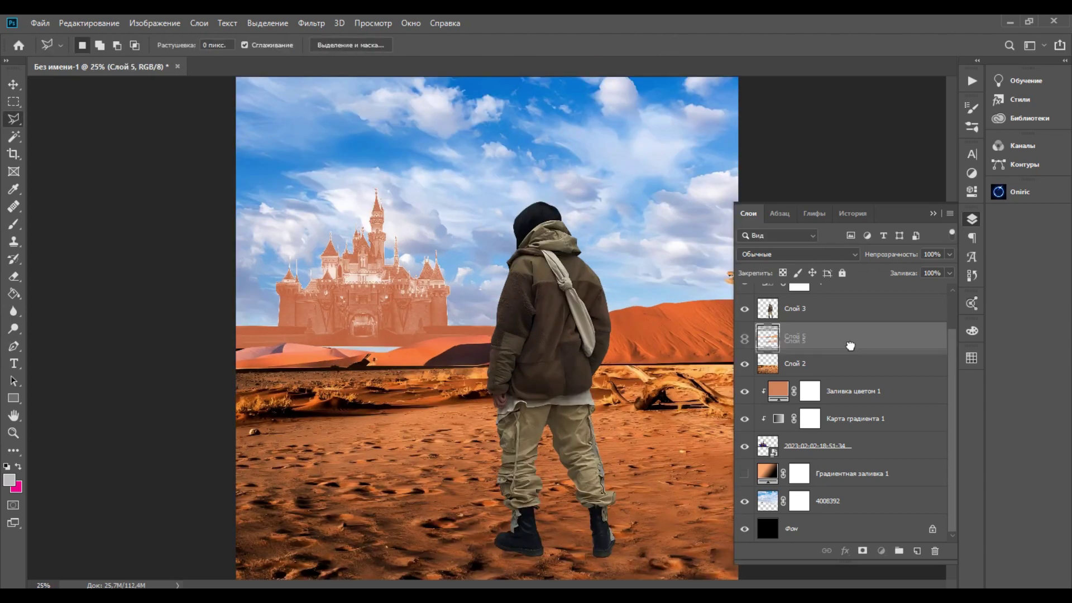
drag(849, 340, 849, 364)
- Move the castle down slightly so that its base sits closer to the dunes
click(815, 446)
click(89, 23)
click(134, 313)
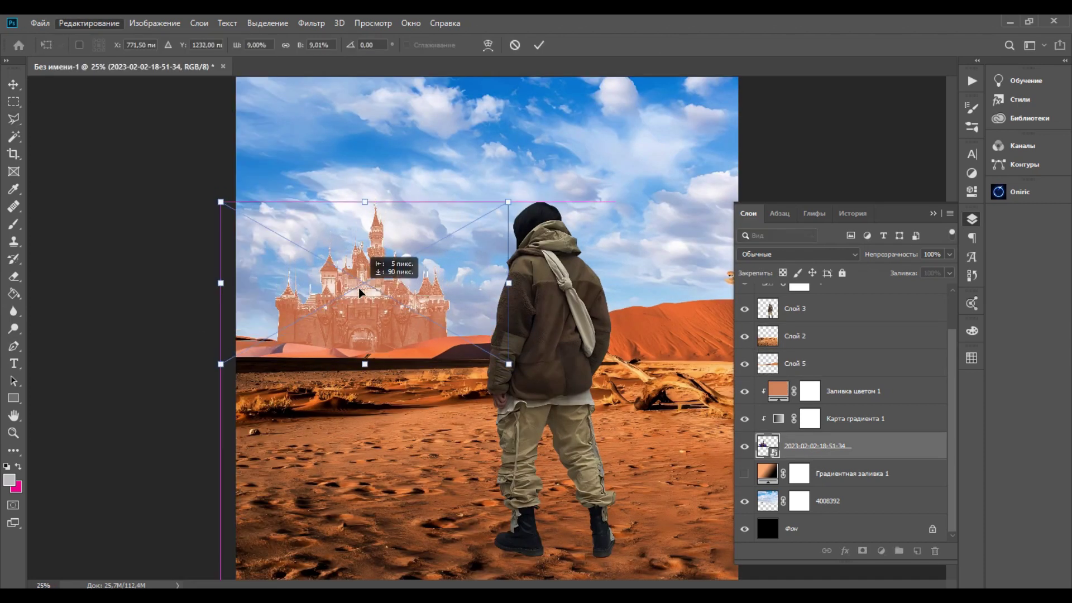
key(Return)
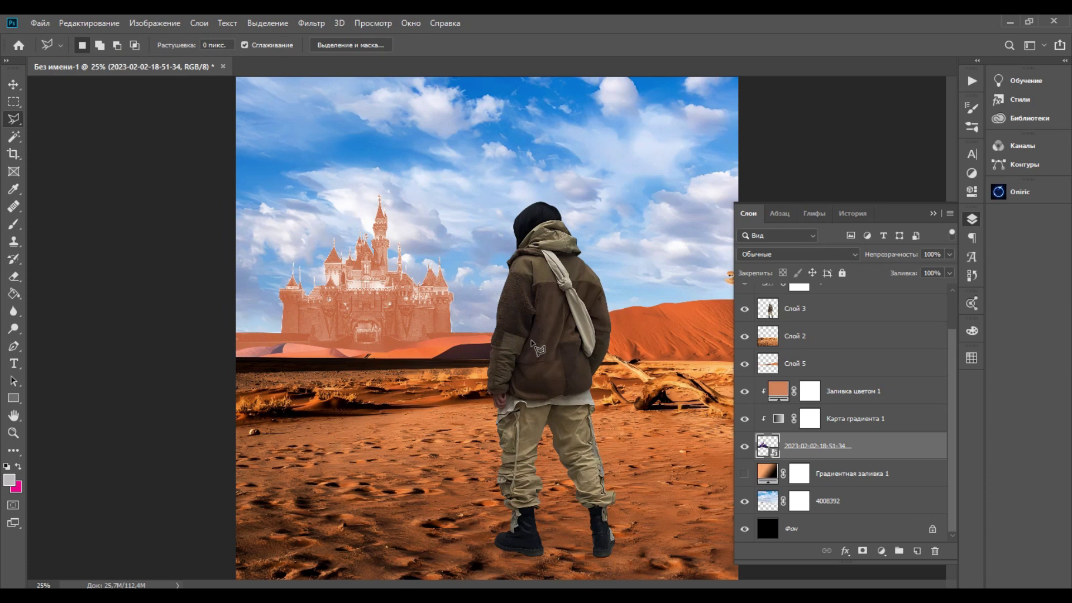
- Add a Curves adjustment clipped to the castle and pull the curve down to darken it
click(882, 550)
click(933, 376)
drag(867, 292, 885, 331)
click(886, 314)
click(972, 219)
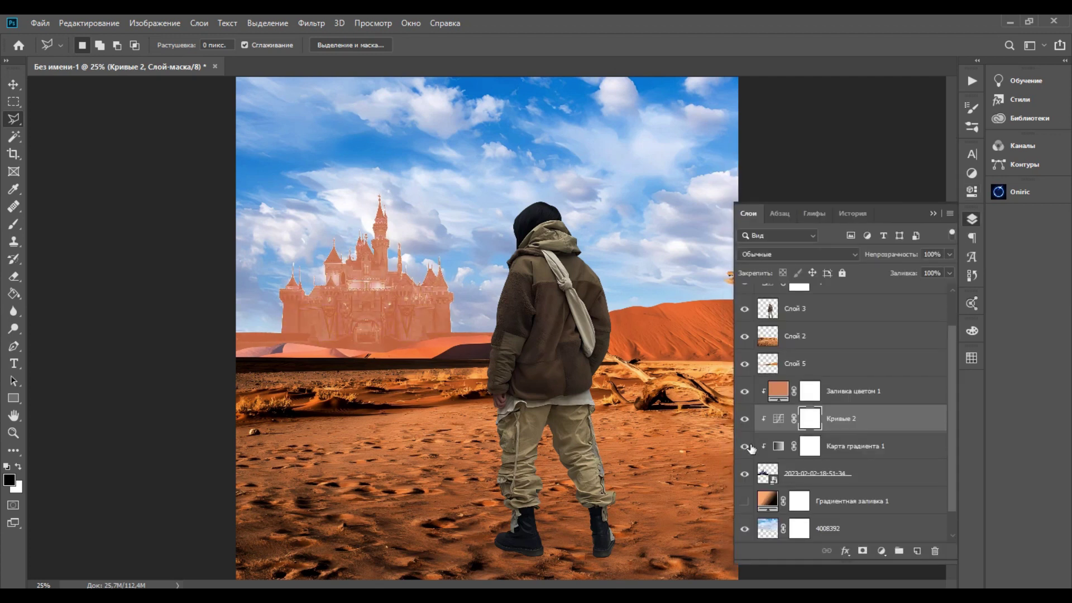
- Lower the opacity of the castle's clipped colour fill, using the Экран blend mode
click(744, 391)
click(853, 391)
click(798, 254)
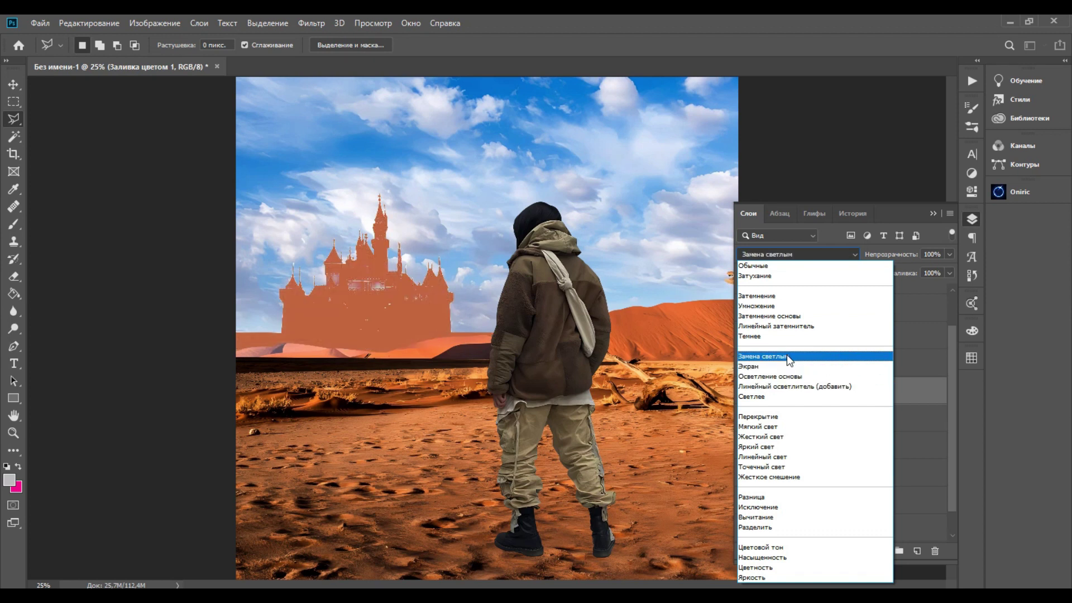
click(750, 366)
drag(949, 254, 933, 269)
- Create a new empty layer above the colour fill and clip it to the castle
click(917, 551)
right_click(860, 391)
click(706, 283)
- Paint a light orange haze over the castle with a soft 500-size brush and reduce that layer's opacity
key(b)
click(10, 479)
click(832, 494)
click(956, 331)
right_click(557, 369)
key(Return)
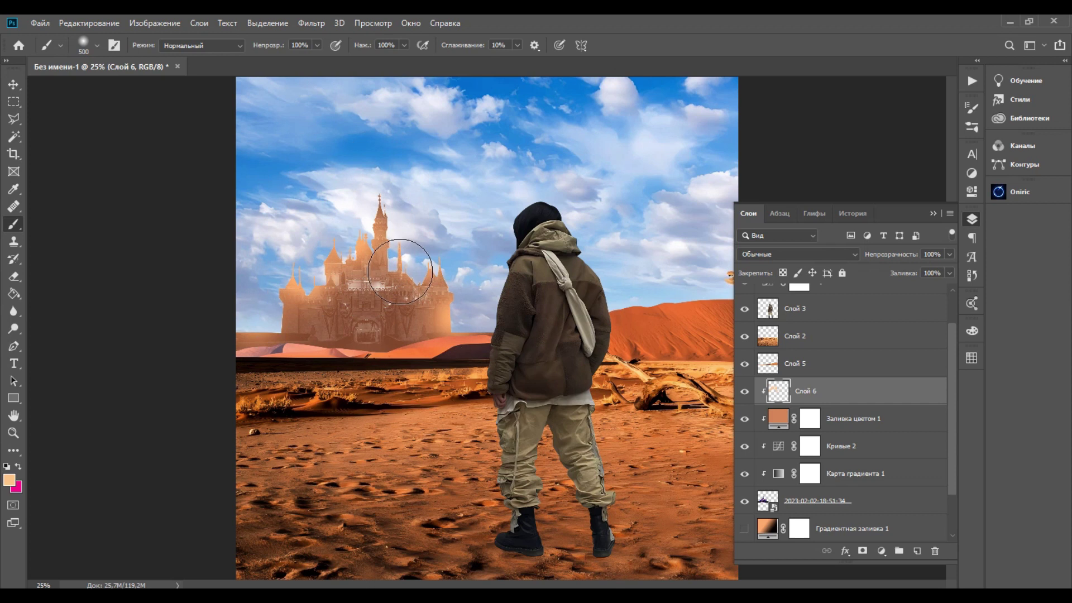
click(949, 254)
drag(951, 269, 924, 276)
- Add a Hue/Saturation adjustment above the sky layer, shifting the blue sky toward orange and lowering its saturation
click(777, 513)
click(881, 551)
click(905, 434)
drag(838, 244, 722, 252)
drag(836, 270, 808, 270)
click(972, 219)
- Add a gradient map adjustment with a black-to-white preset above the sky's Hue/Saturation adjustment
click(882, 551)
click(900, 531)
click(937, 196)
click(862, 338)
- Recolour the white end stop of the sky's gradient map to pale peach
click(839, 197)
click(986, 474)
click(740, 531)
click(818, 340)
drag(833, 507, 835, 499)
drag(804, 346, 708, 310)
click(960, 333)
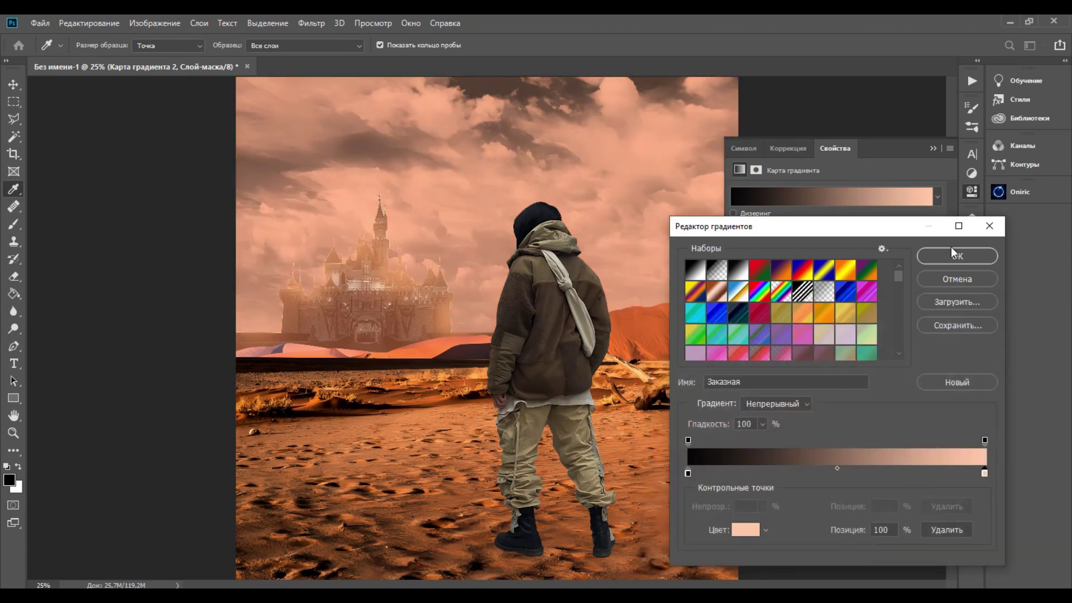
click(957, 255)
- Set the sky gradient map's blend mode to Мягкий свет and hide the layer
click(972, 219)
click(785, 254)
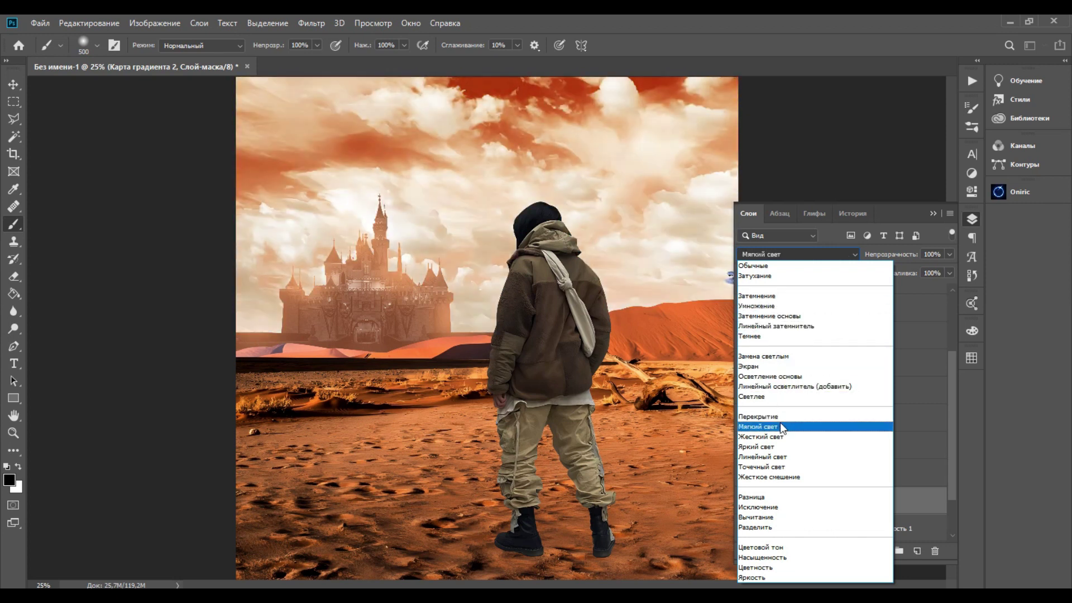
click(779, 425)
click(747, 501)
scroll(751, 516, down, 2)
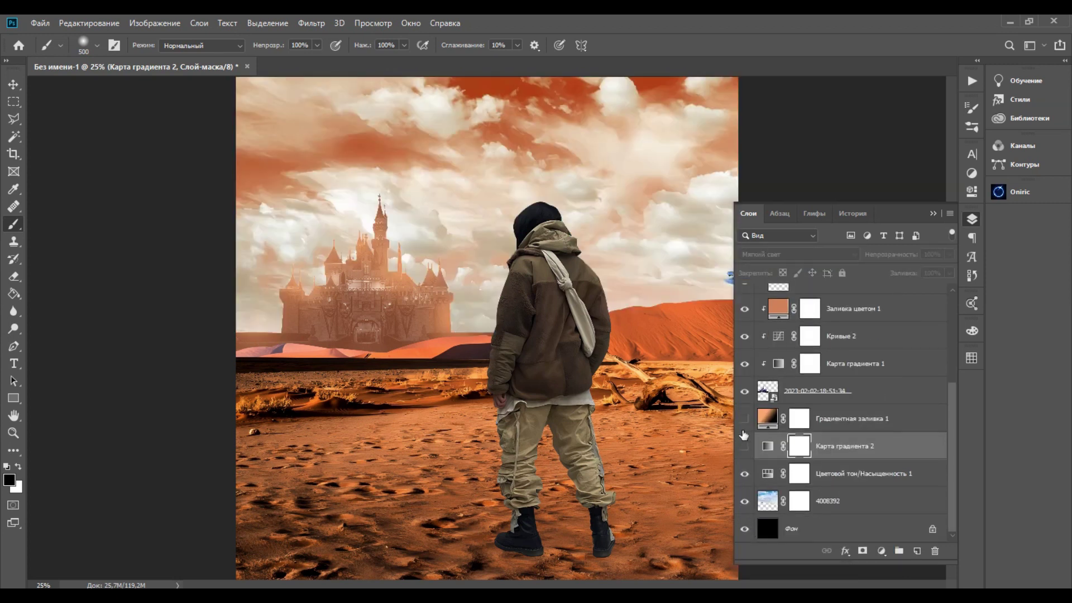
- Show the Градиентная заливка 1 layer above the sky and set its blend mode to Экран
click(745, 419)
click(832, 418)
click(797, 254)
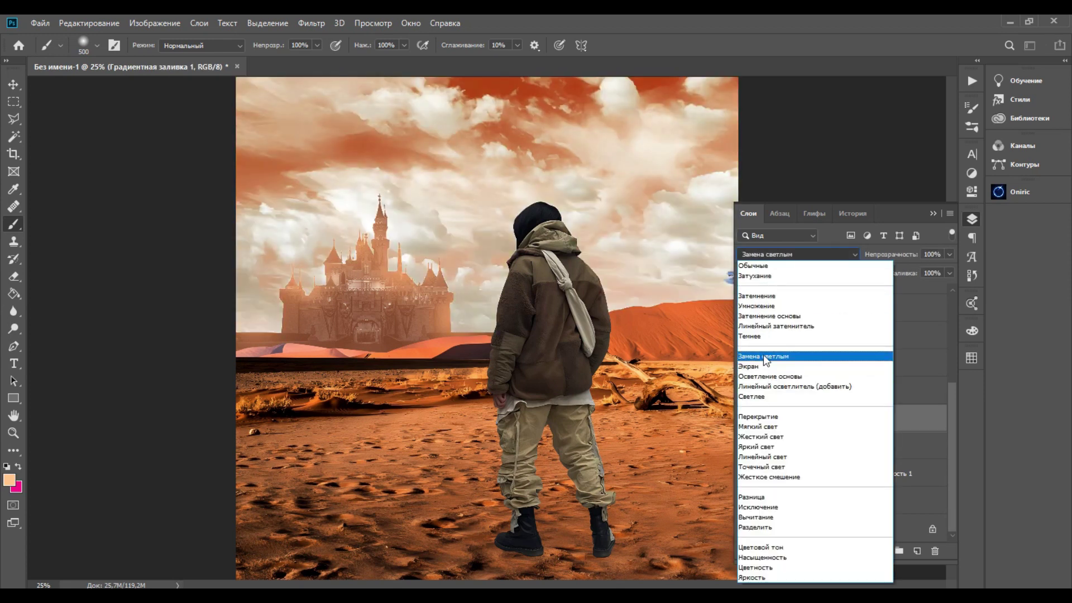
click(750, 366)
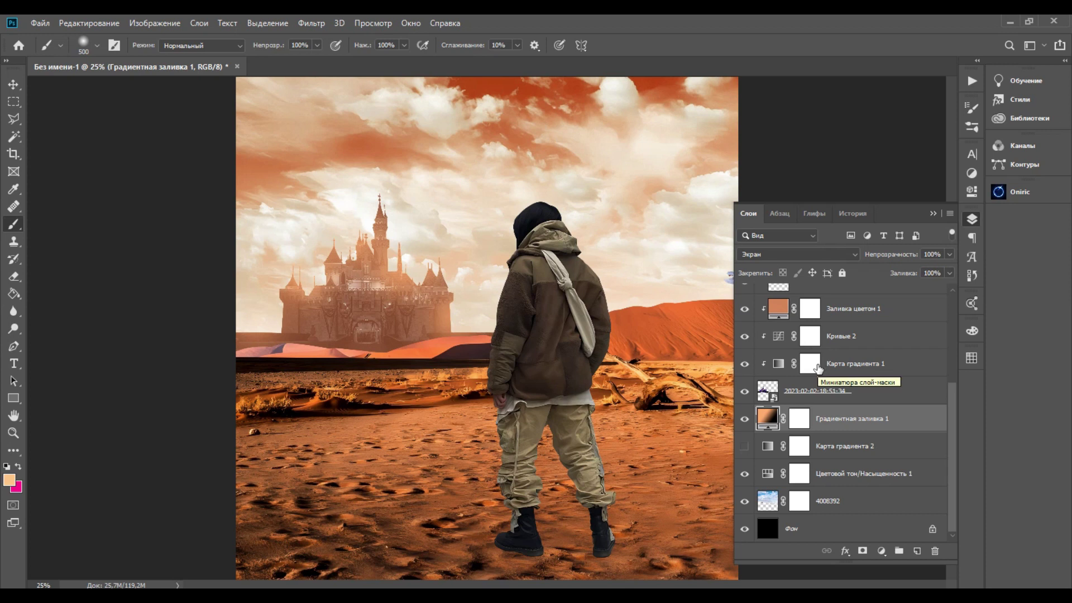
- Set the castle's Заливка цветом 1 layer to the Экран blend mode at 100% opacity
click(792, 379)
click(854, 312)
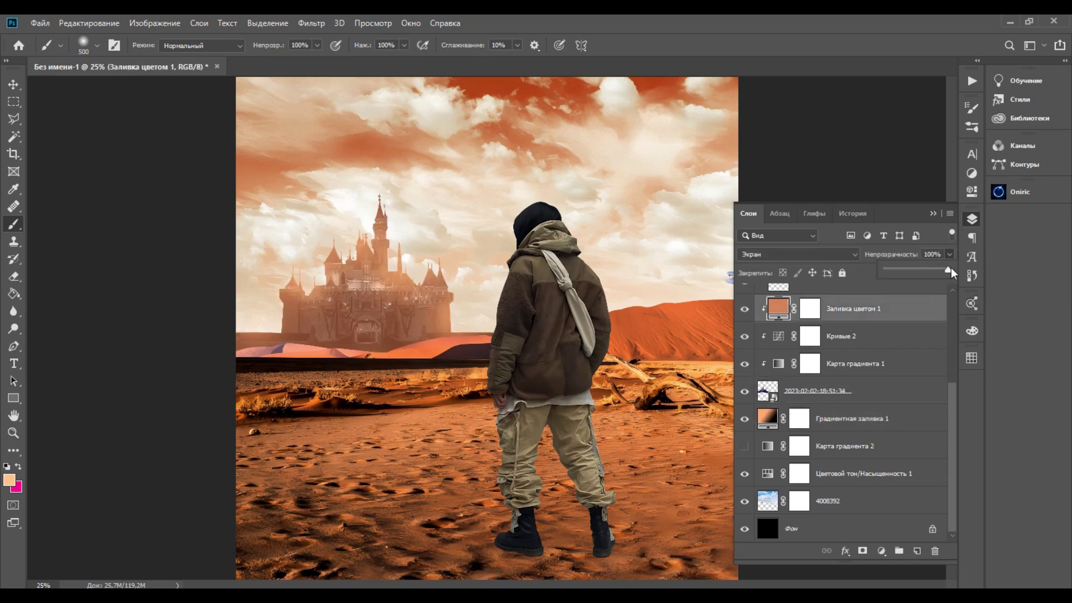
drag(946, 267, 949, 267)
click(797, 254)
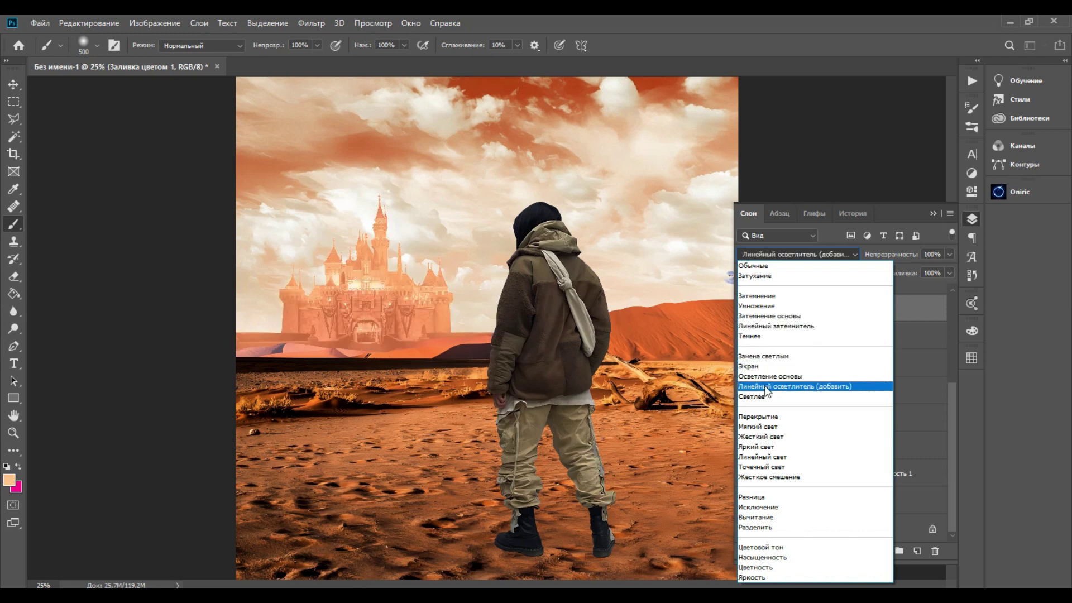
click(758, 366)
- Duplicate the castle's colour fill as a clipped layer, set it to Обычные and lower its opacity to 71%
key(ctrl+j)
right_click(832, 310)
key(Escape)
click(797, 254)
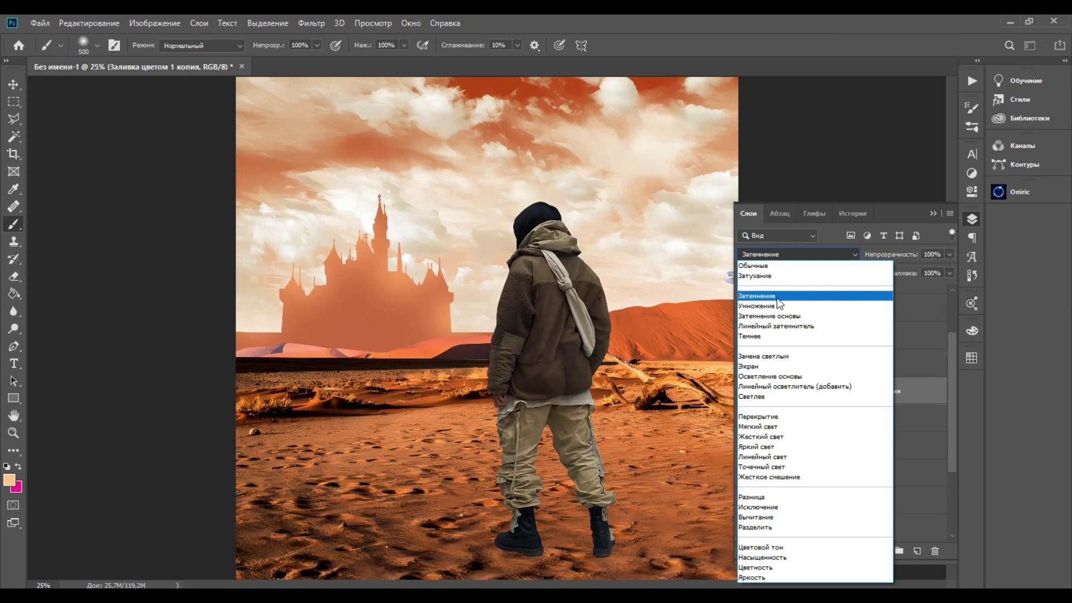
click(753, 266)
click(950, 255)
click(930, 270)
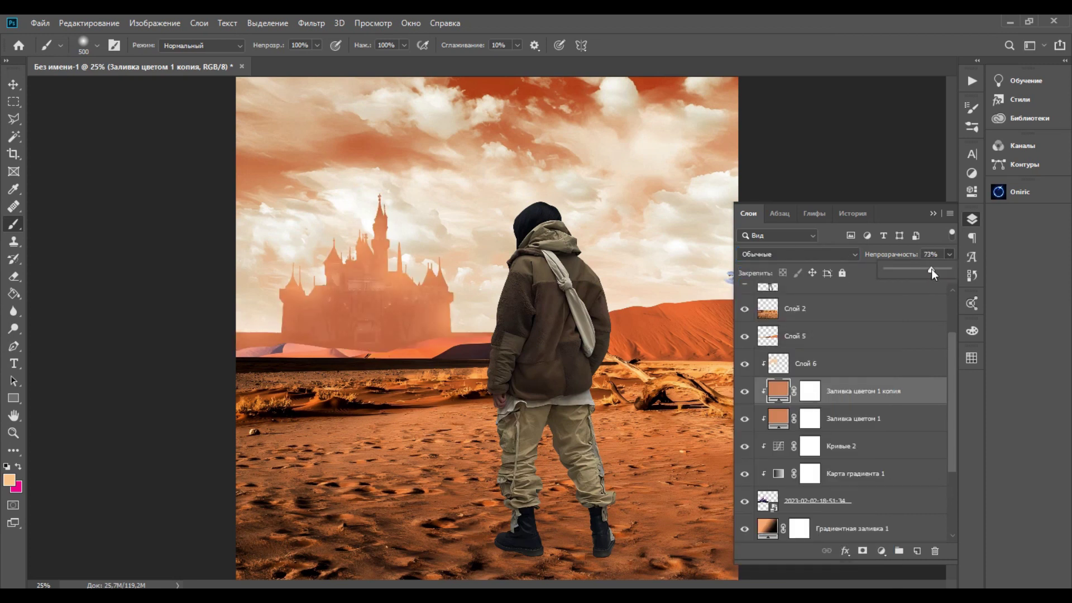
- Add a layer mask to the castle layer and paint out its leftover ground with a black 193 px brush
scroll(816, 441, down, 2)
click(799, 445)
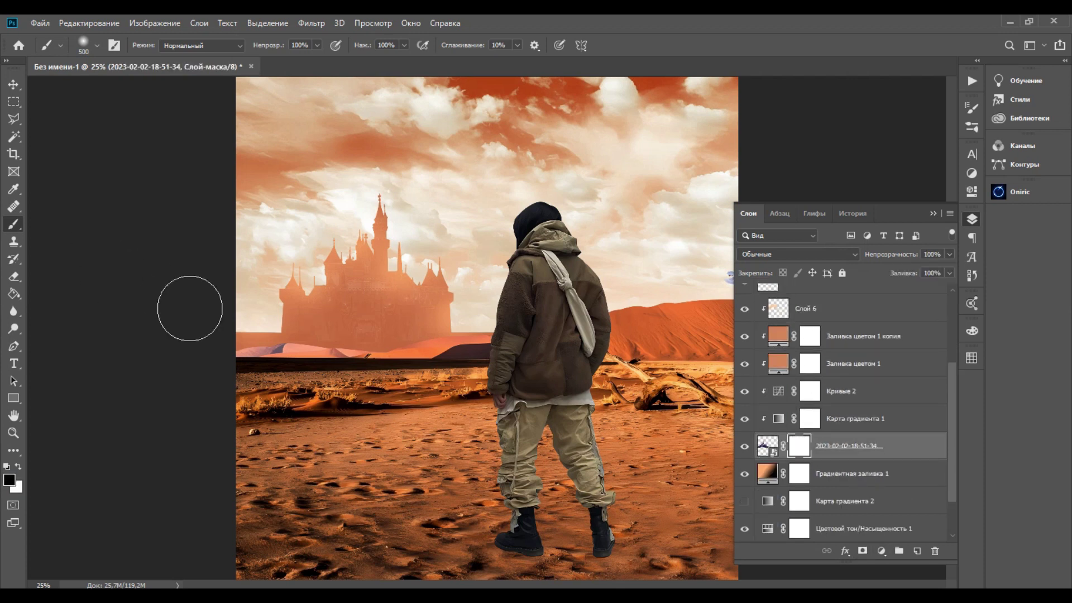
key(ctrl+z)
right_click(233, 331)
right_click(362, 297)
click(799, 446)
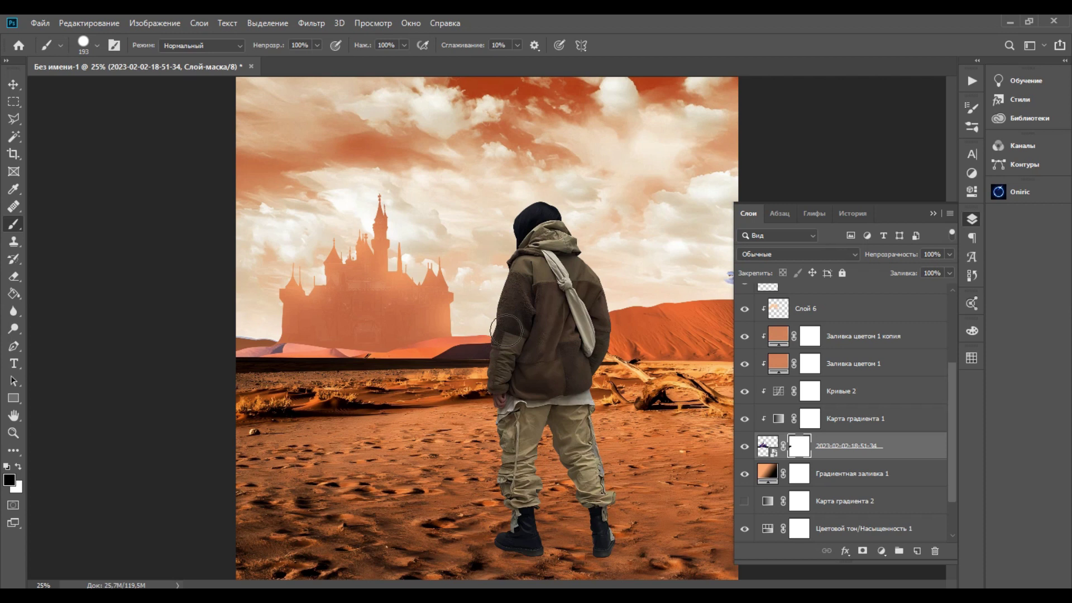
- Scale the Слой 5 dune layer up to 111.19% and reposition it along the horizon
scroll(745, 447, up, 3)
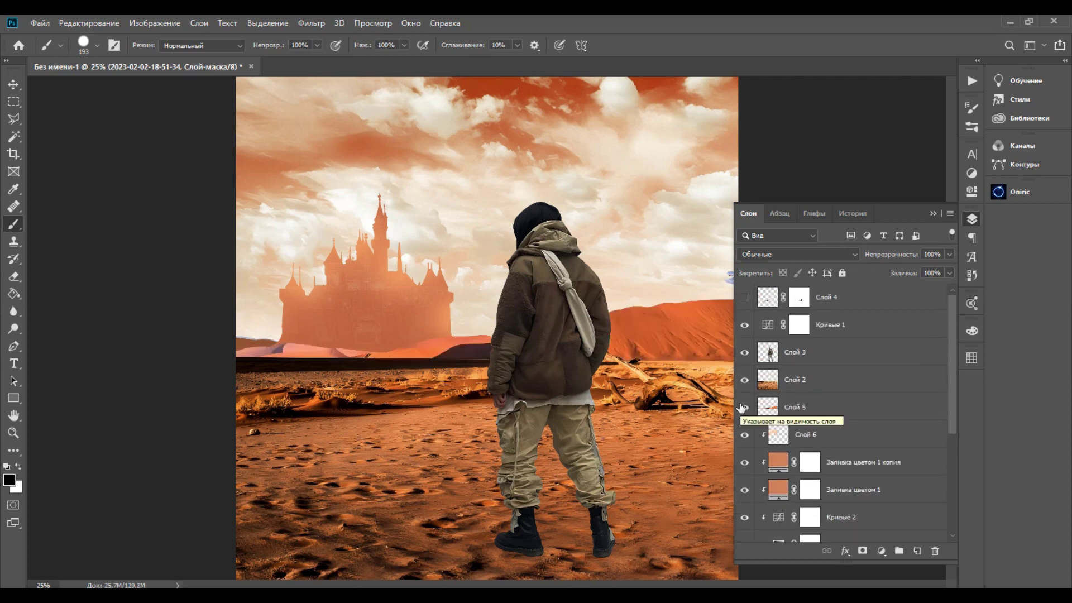
click(797, 412)
click(89, 23)
click(143, 313)
mouse_move(191, 378)
mouse_down()
mouse_move(318, 359)
mouse_move(177, 378)
mouse_move(237, 336)
mouse_move(172, 328)
mouse_up()
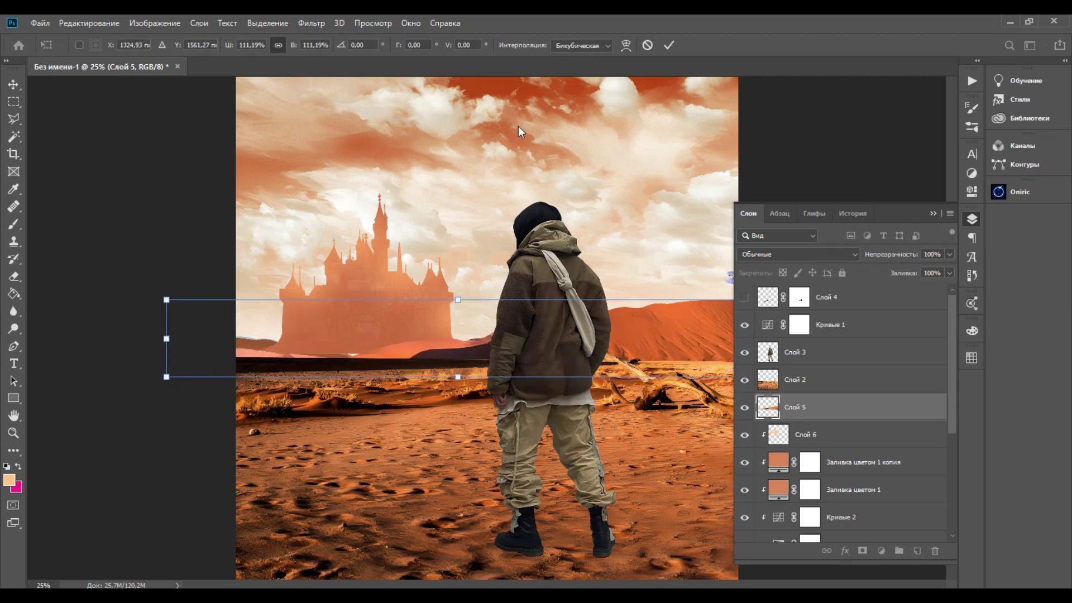
key(Return)
- Duplicate the Слой 5 dunes, flip the copy horizontally and place it beneath the castle layer
click(972, 219)
click(972, 219)
click(106, 23)
mouse_move(138, 330)
click(357, 479)
drag(812, 410, 826, 459)
click(96, 22)
click(128, 317)
click(646, 45)
- Touch up the castle's mask and add a layer mask to Слой 5 to hide its surplus near the castle
scroll(751, 441, down, 2)
click(798, 499)
scroll(838, 418, up, 6)
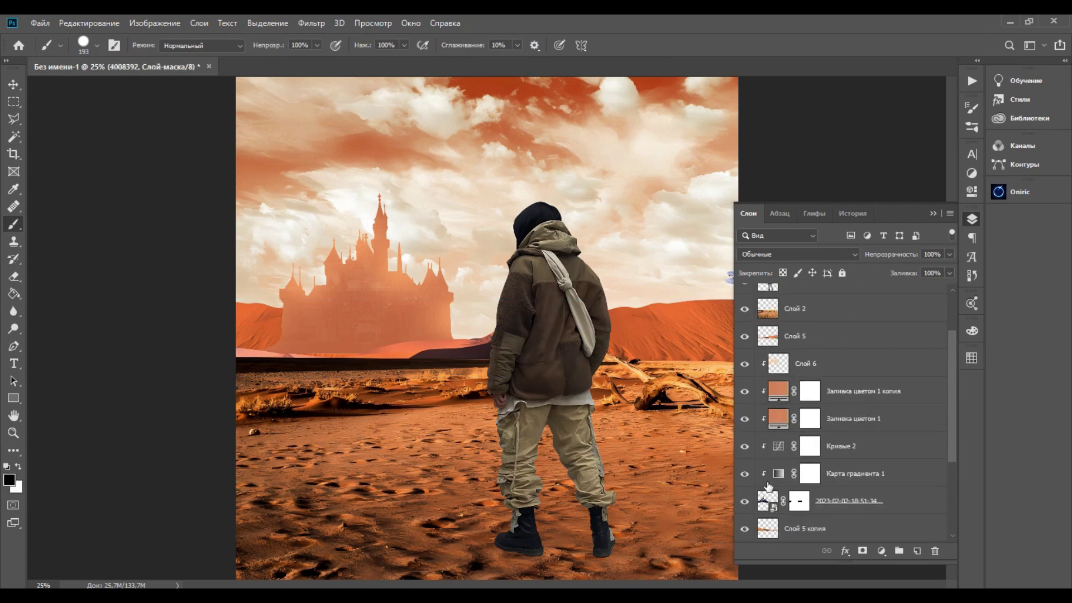
click(799, 407)
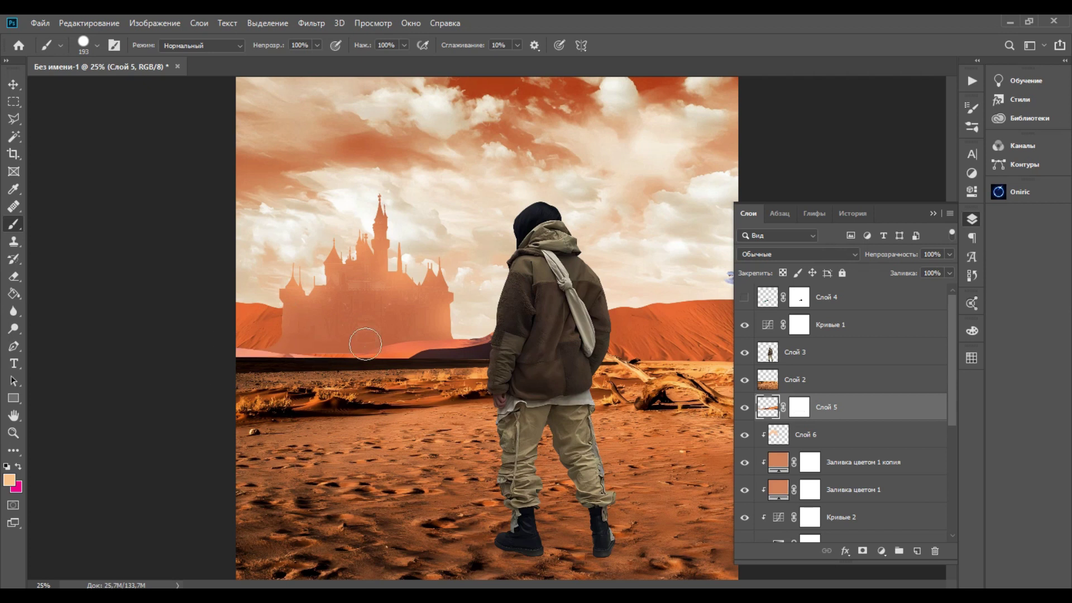
- Scale the castle together with its clipped adjustment layers up to 106.39%
scroll(848, 419, down, 2)
click(806, 324)
shift+click(849, 461)
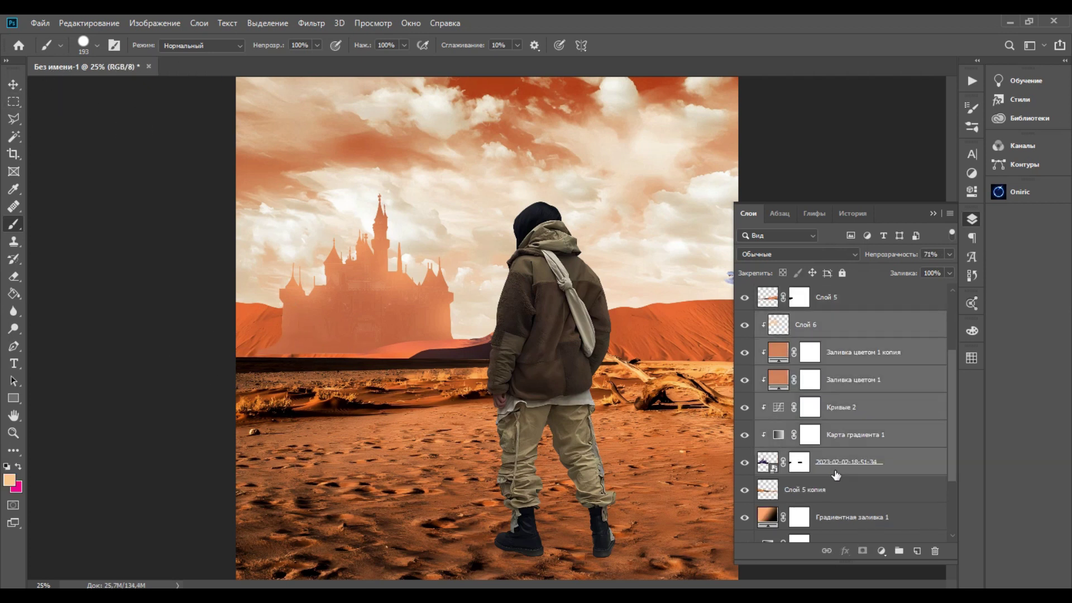
key(ctrl+t)
drag(368, 174, 371, 173)
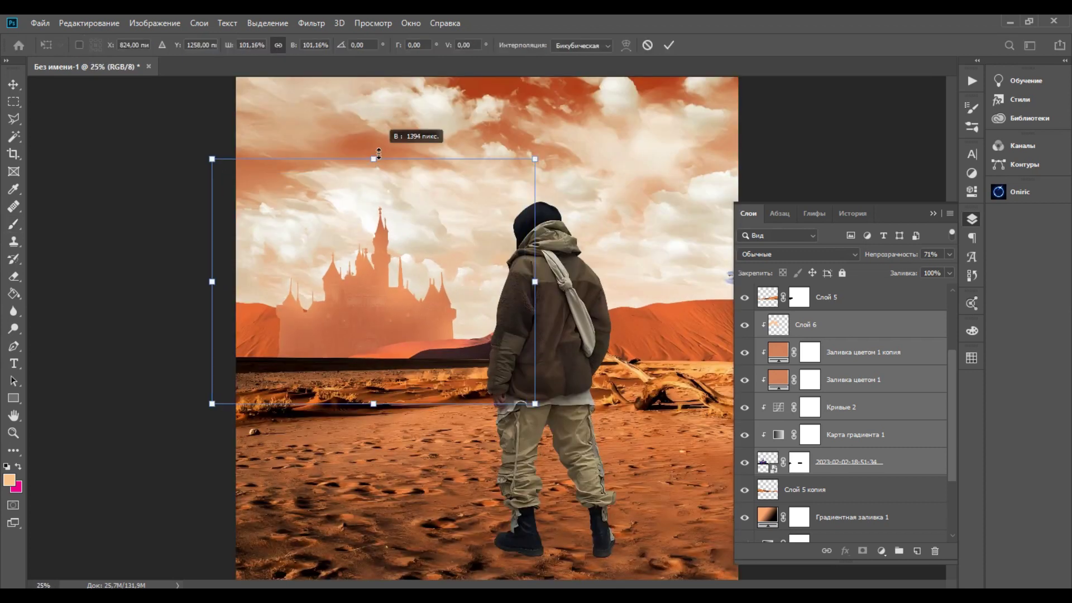
key(Return)
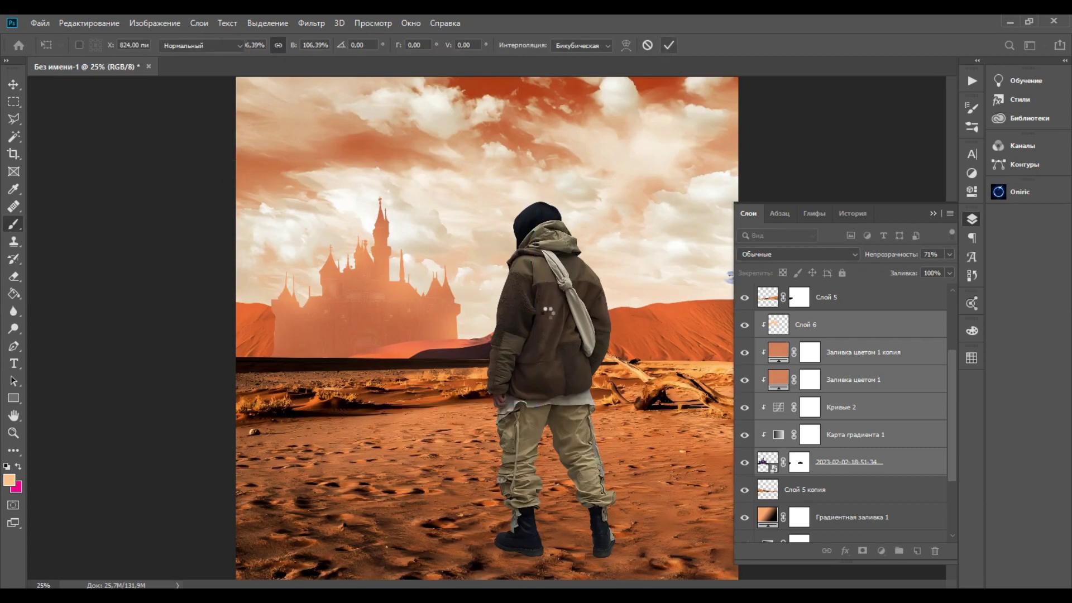
- Transform the flipped dune copy so it sits lower on the horizon behind the castle
click(805, 489)
click(89, 23)
click(207, 316)
drag(208, 327, 383, 345)
click(653, 42)
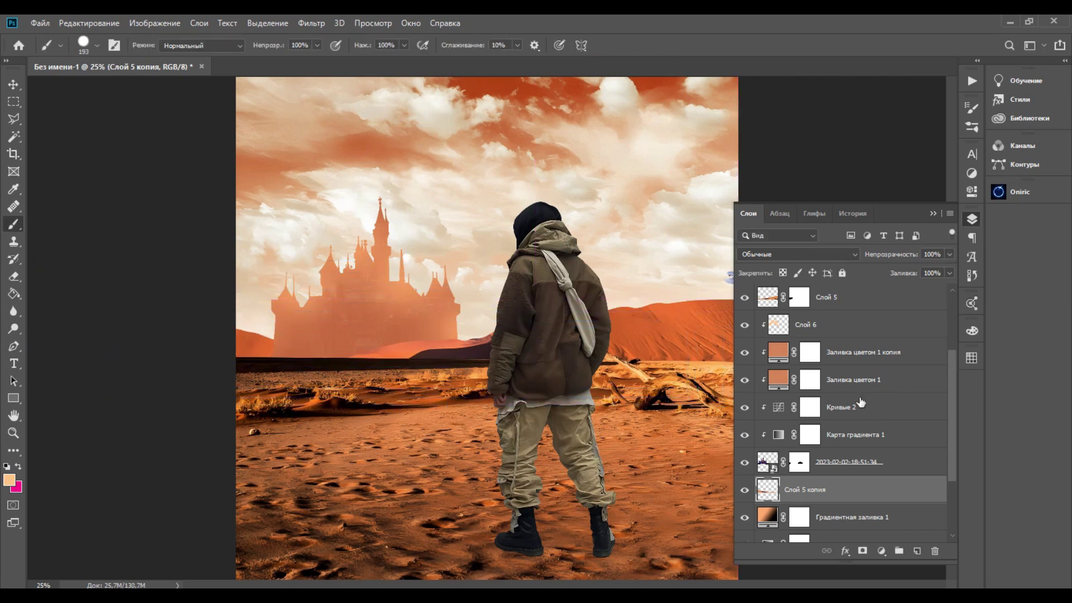
- Try the dune copy below the gradient fill with 53% opacity, then restore its order and full opacity
scroll(837, 402, down, 2)
drag(835, 391, 834, 430)
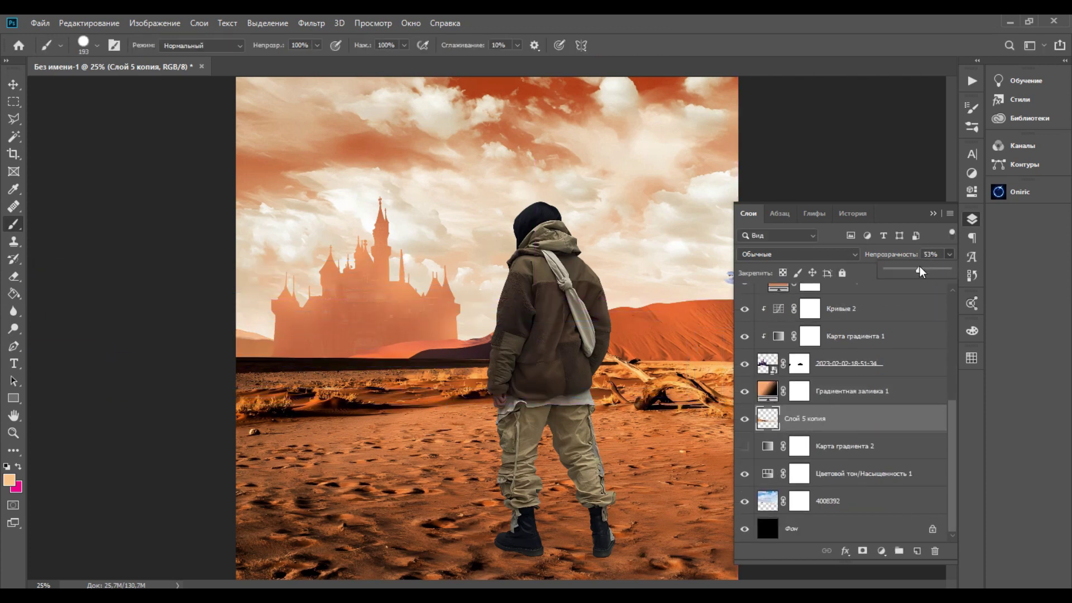
drag(906, 269, 953, 270)
right_click(808, 420)
click(797, 418)
drag(817, 424, 816, 394)
- Try a Наложение цвета effect in bright orange tones on the Слой 5 копия dunes
right_click(804, 391)
click(840, 45)
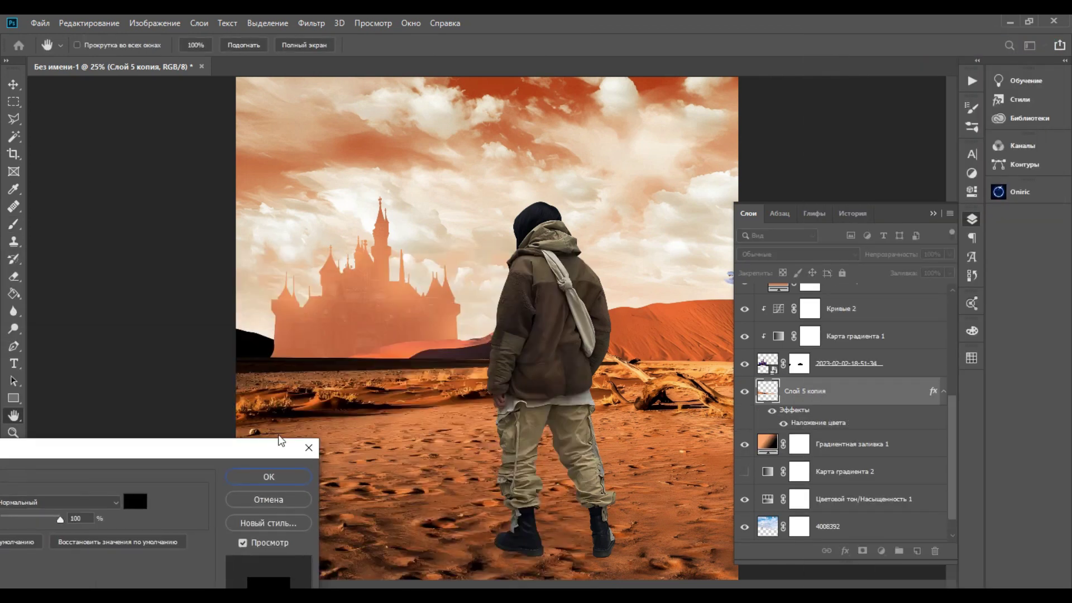
click(135, 501)
click(725, 338)
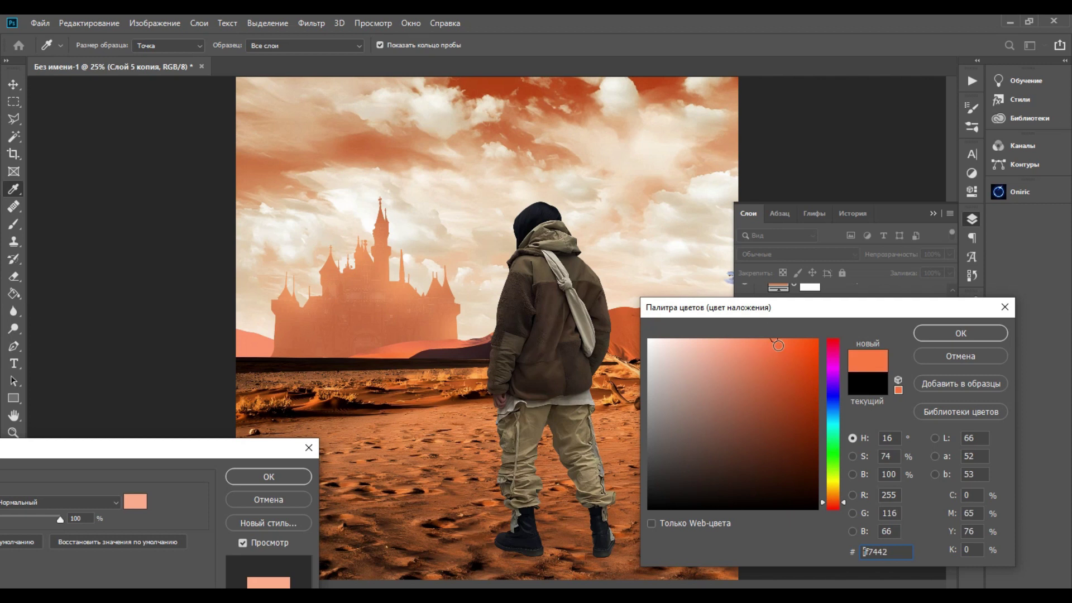
drag(720, 319, 820, 335)
click(834, 497)
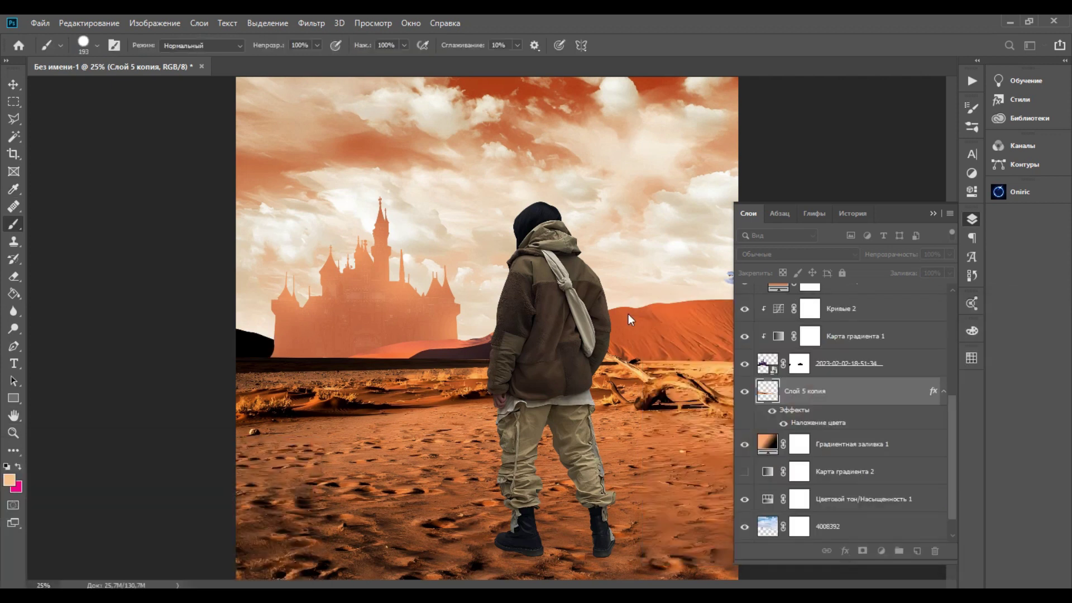
- Add a Curves adjustment clipped to the foreground desert layer Слой 2 and lower its curve to darken the sand
scroll(843, 435, up, 5)
click(809, 407)
click(809, 378)
click(743, 326)
click(744, 326)
click(882, 551)
click(900, 378)
right_click(860, 379)
click(849, 284)
double_click(777, 382)
drag(853, 307, 842, 334)
drag(883, 286, 862, 325)
click(972, 219)
- Add a Curves adjustment clipped to the man's layer, reshape its curve and compare the man with and without it
click(881, 551)
click(900, 378)
drag(854, 334, 826, 344)
click(888, 287)
drag(882, 280, 950, 193)
mouse_move(771, 395)
mouse_down()
mouse_move(790, 396)
mouse_move(762, 396)
mouse_up()
click(972, 219)
click(743, 355)
click(743, 355)
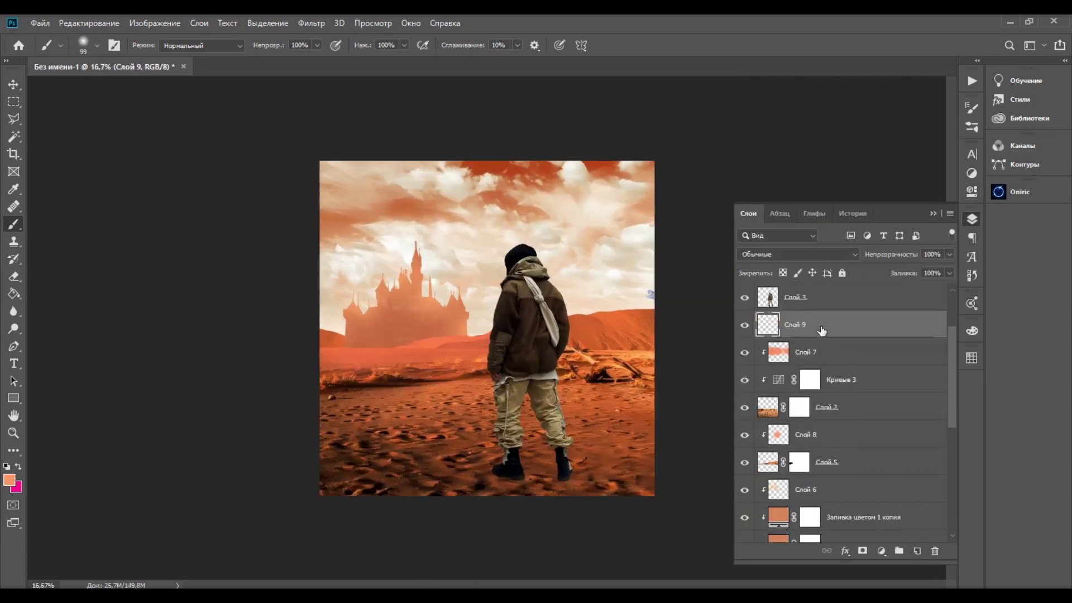
- Paint soft orange over the desert on clipped Слой 9 with a 1100 px brush, using Умножение at 18% opacity
right_click(629, 284)
key(Return)
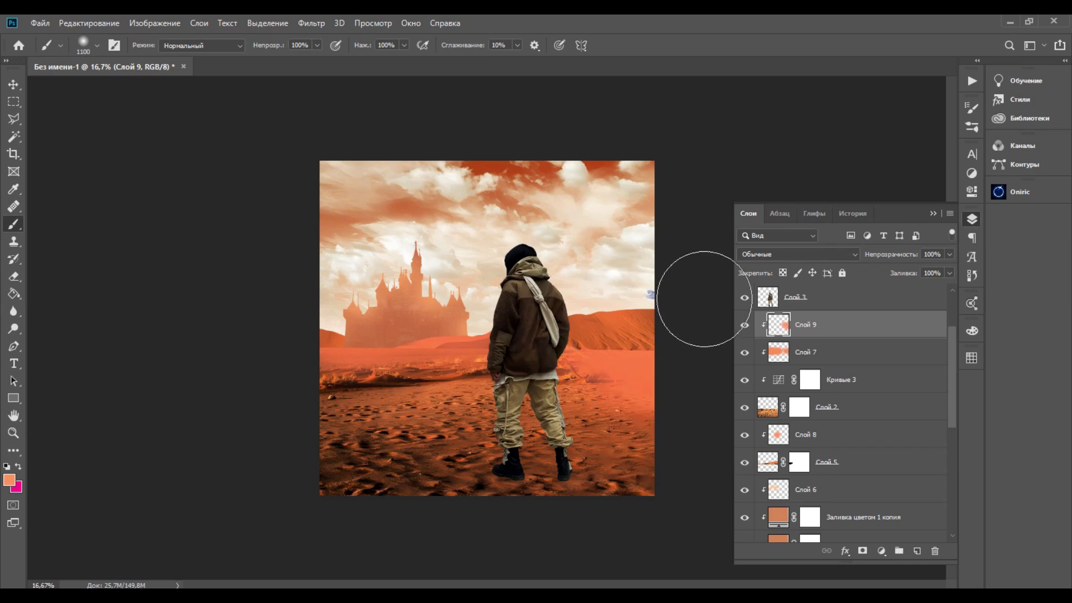
click(797, 254)
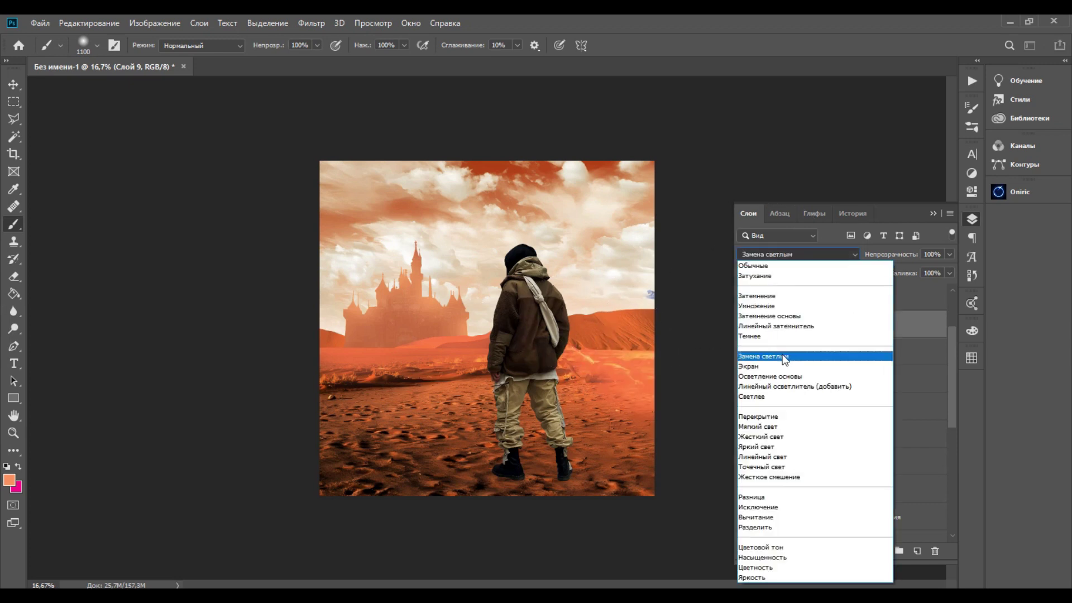
click(756, 306)
click(950, 254)
drag(919, 272, 895, 271)
key(ctrl+plus)
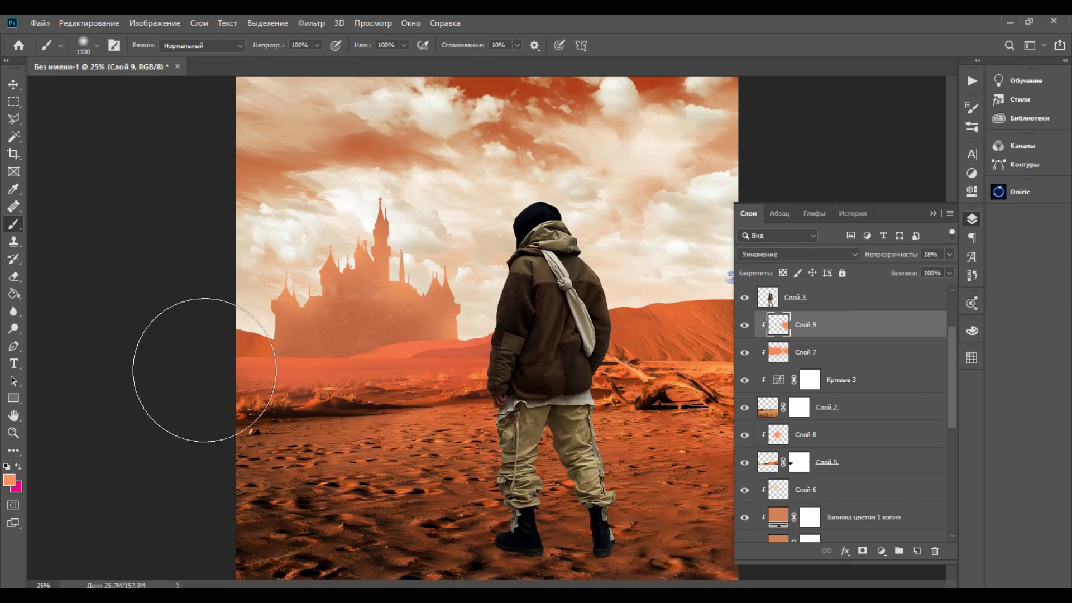
- Try other blend modes on Слой 9 and settle on Умножение at 58% opacity
click(763, 255)
click(751, 326)
drag(949, 255, 909, 264)
click(763, 254)
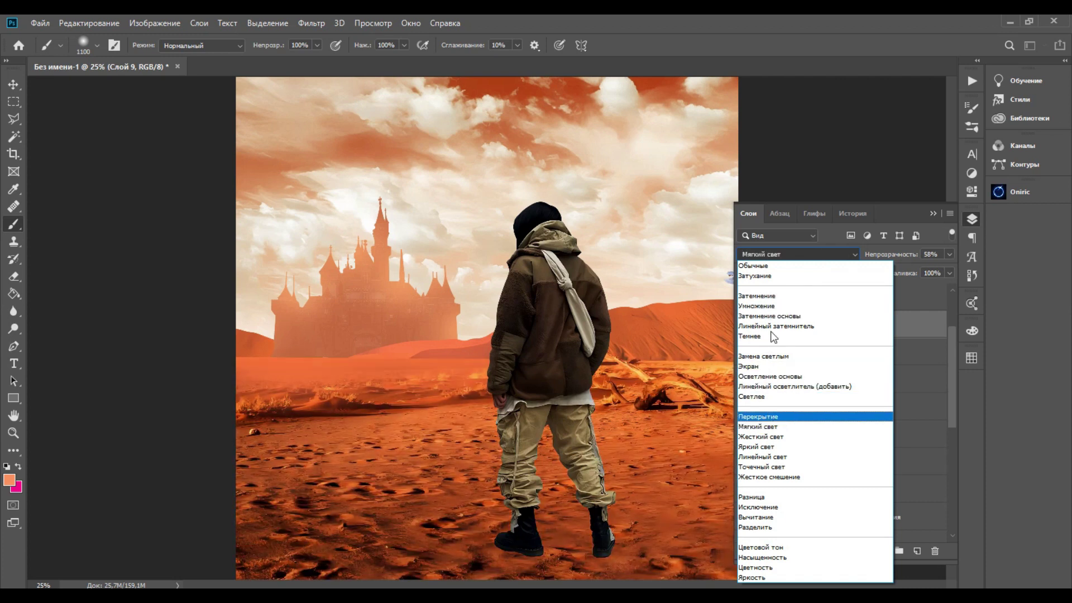
click(777, 306)
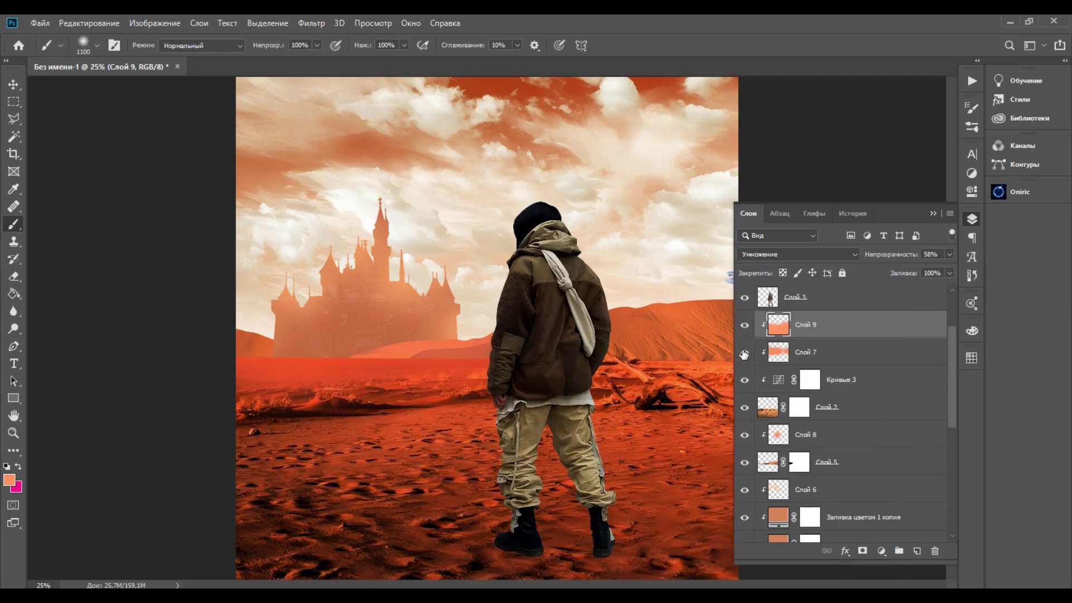
- Set the blend mode of the orange haze layer Слой 7 to Светлее
click(804, 352)
click(781, 255)
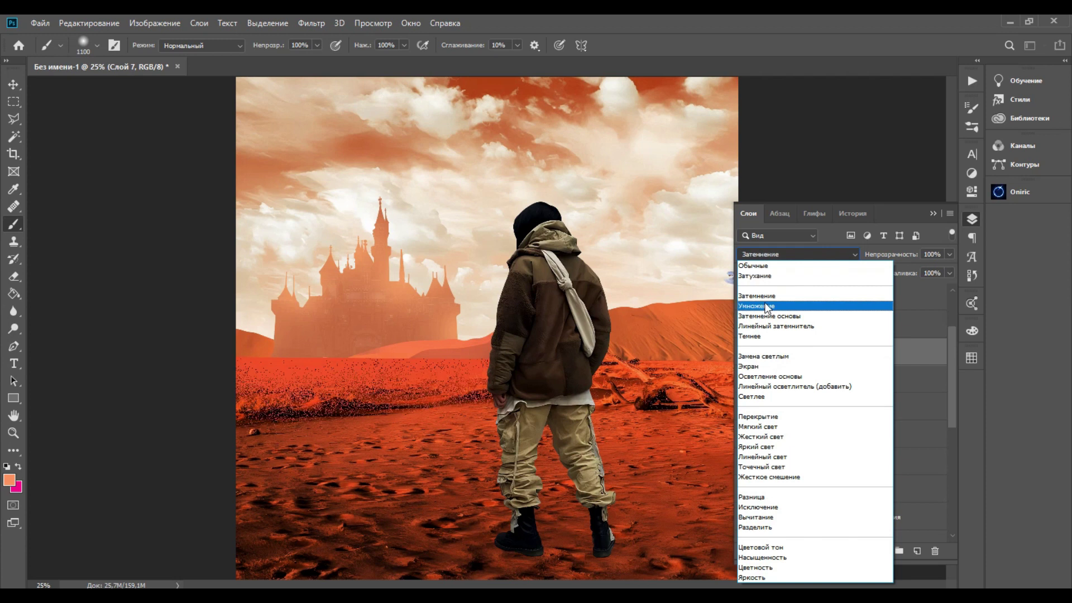
click(753, 397)
- Try a Наложение цвета effect with colour f26a3a on Слой 7
right_click(807, 357)
click(841, 43)
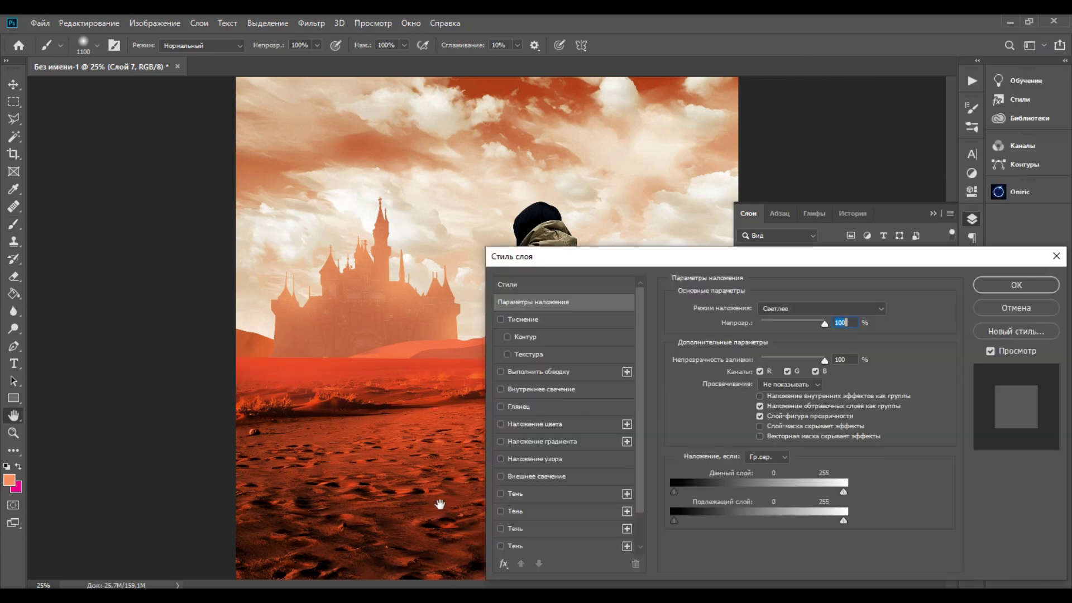
click(535, 424)
click(883, 309)
mouse_move(802, 349)
mouse_down()
mouse_move(815, 325)
mouse_move(704, 369)
mouse_move(776, 393)
mouse_move(774, 358)
mouse_up()
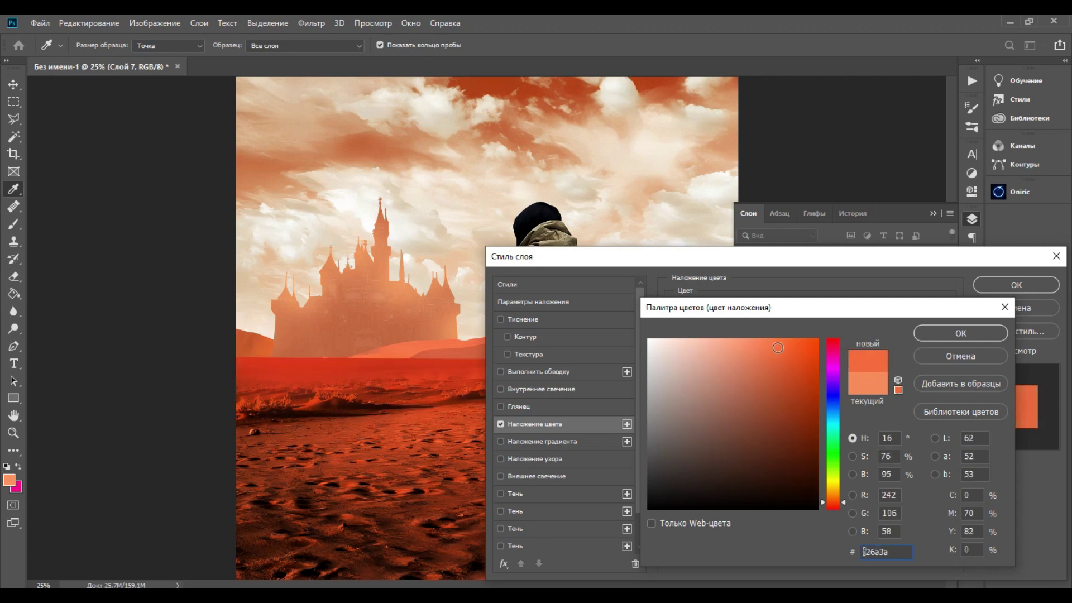
click(961, 333)
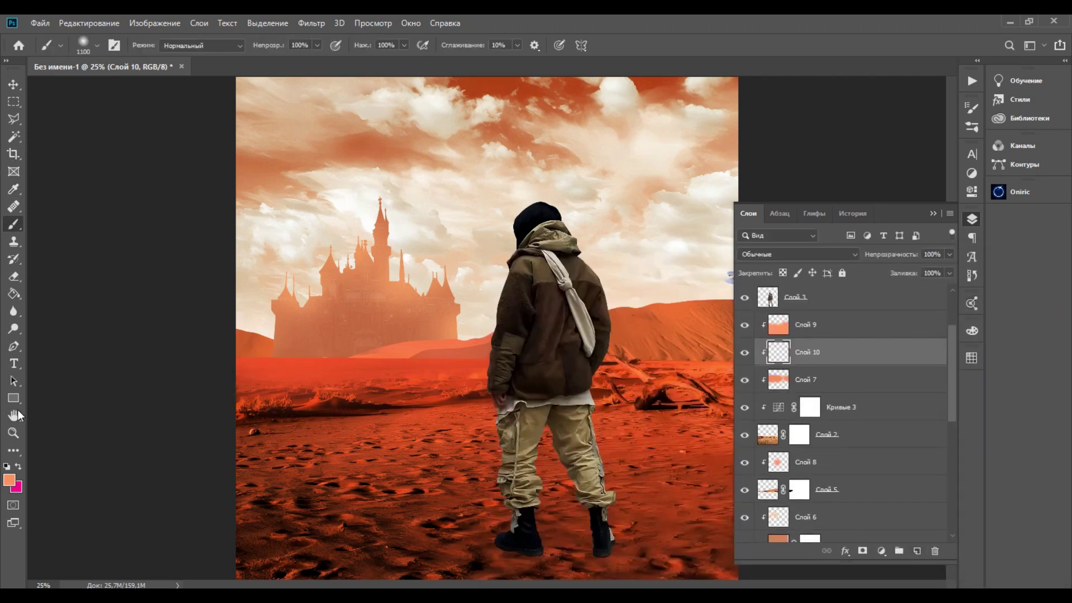
- Pick a muted brown and paint soft shading along the desert horizon on Слой 10
click(10, 480)
click(713, 434)
click(959, 333)
click(315, 402)
key(ctrl+z)
click(314, 284)
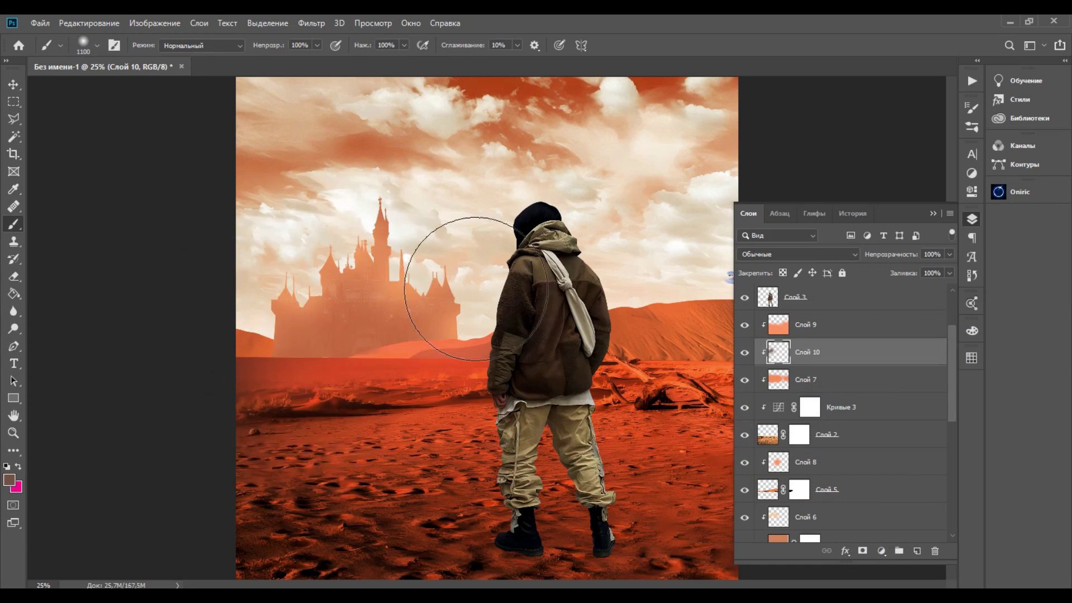
- Set Слой 10 to Умножение at 62% opacity and compare the desert with and without it
click(837, 255)
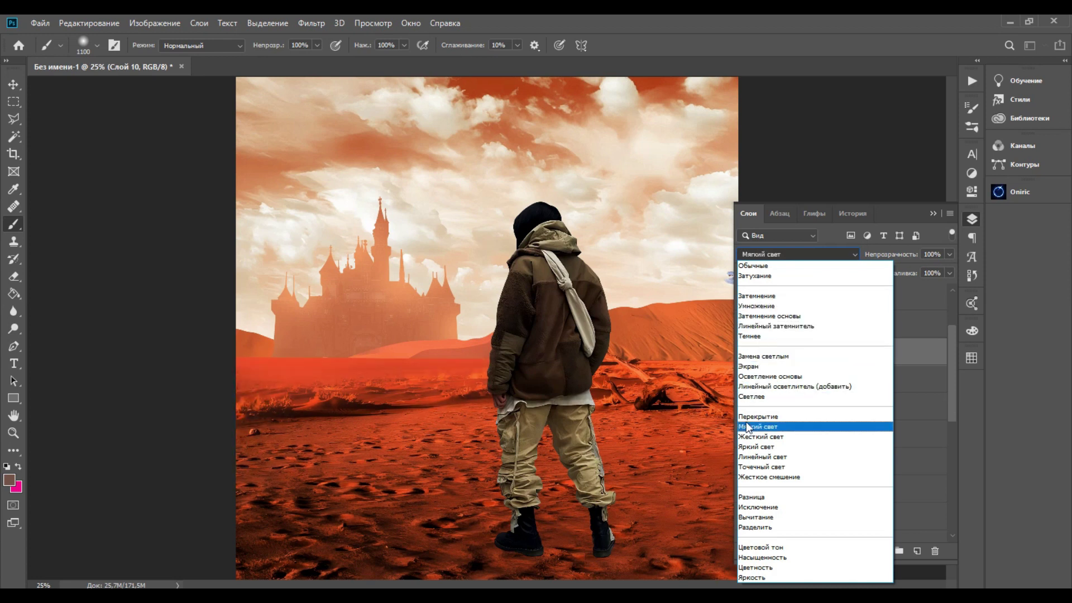
click(753, 306)
click(744, 355)
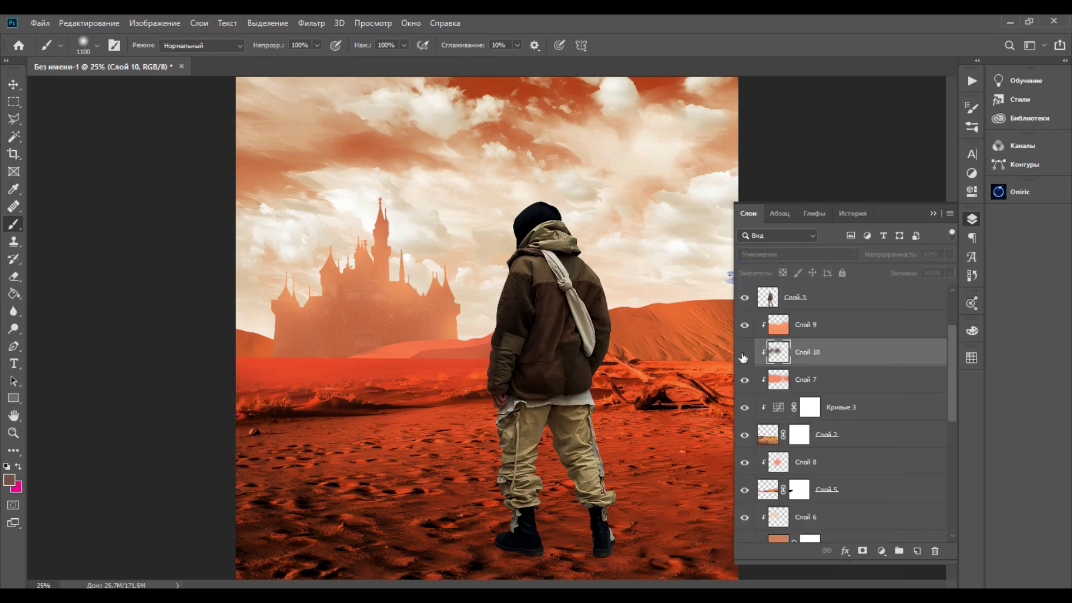
click(744, 355)
- Add a bright orange solid colour fill clipped to the Слой 5 dunes
key(ctrl+minus)
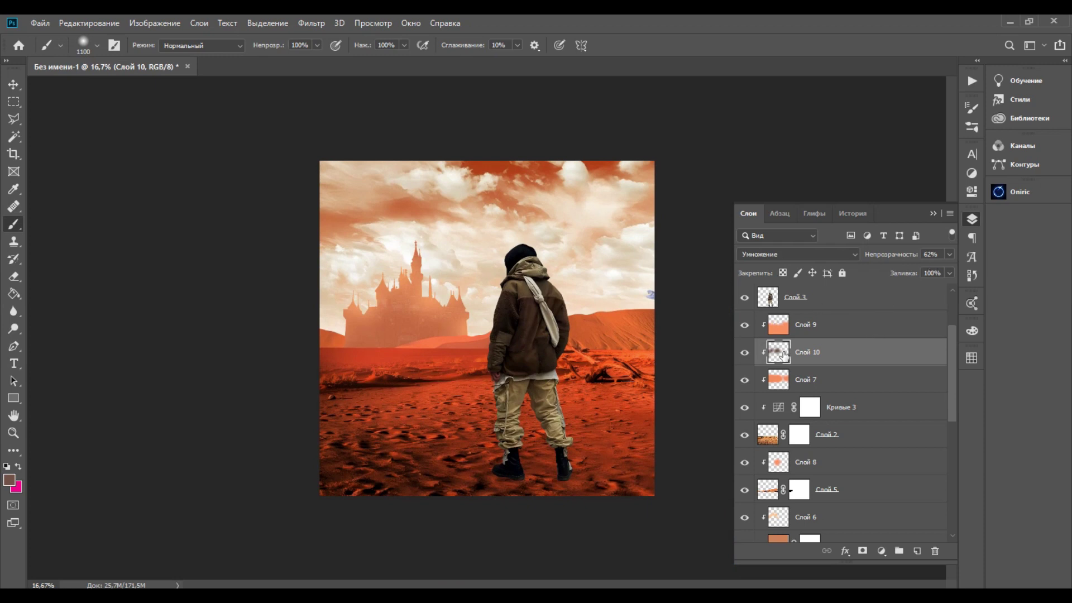
scroll(784, 355, down, 4)
click(842, 378)
click(882, 551)
click(896, 314)
drag(742, 351, 785, 319)
click(959, 334)
- Cycle through blend modes on the dunes' new colour fill, from Умножение to Перекрытие
click(802, 255)
click(768, 304)
key(Down)
key(Down)
key(Down)
key(Down)
key(Down)
key(Down)
key(Down)
key(Down)
key(Down)
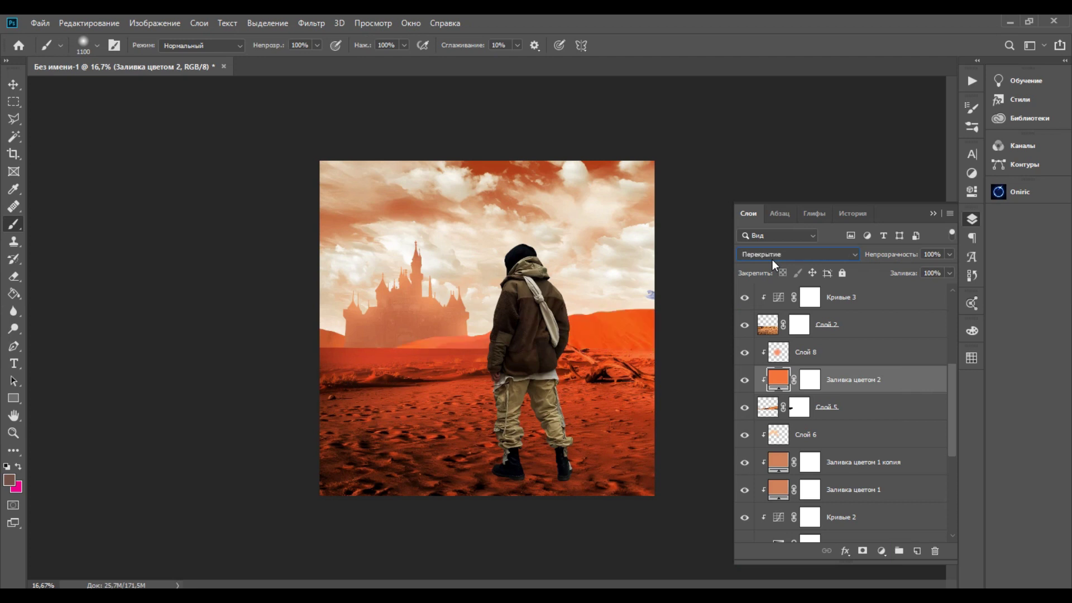
- Recolour the dunes' Заливка цветом 2 to light peach and try it in Затемнение mode
key(Down)
drag(949, 255, 912, 268)
double_click(781, 374)
click(736, 339)
click(959, 334)
click(797, 255)
click(758, 297)
click(744, 380)
click(744, 380)
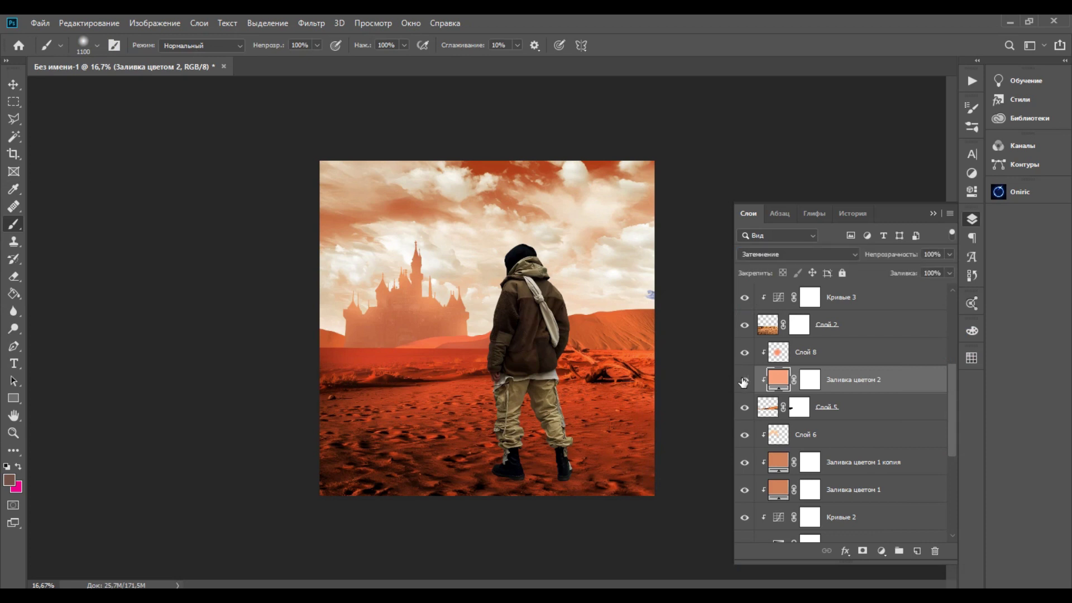
- Compare the dunes with and without Заливка цветом 2, and try lightening modes and Перекрытие on it
key(ctrl+plus)
click(733, 380)
click(591, 248)
click(744, 380)
click(745, 380)
click(759, 257)
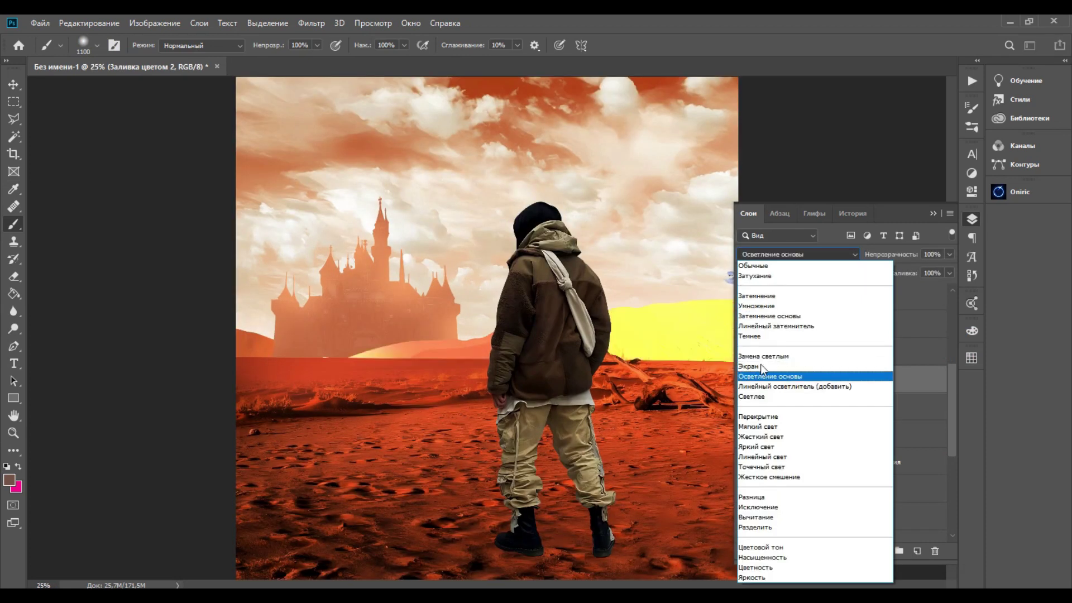
click(764, 416)
- Set the dunes' Заливка цветом 2 to Обычные at 42% opacity
click(802, 256)
click(803, 263)
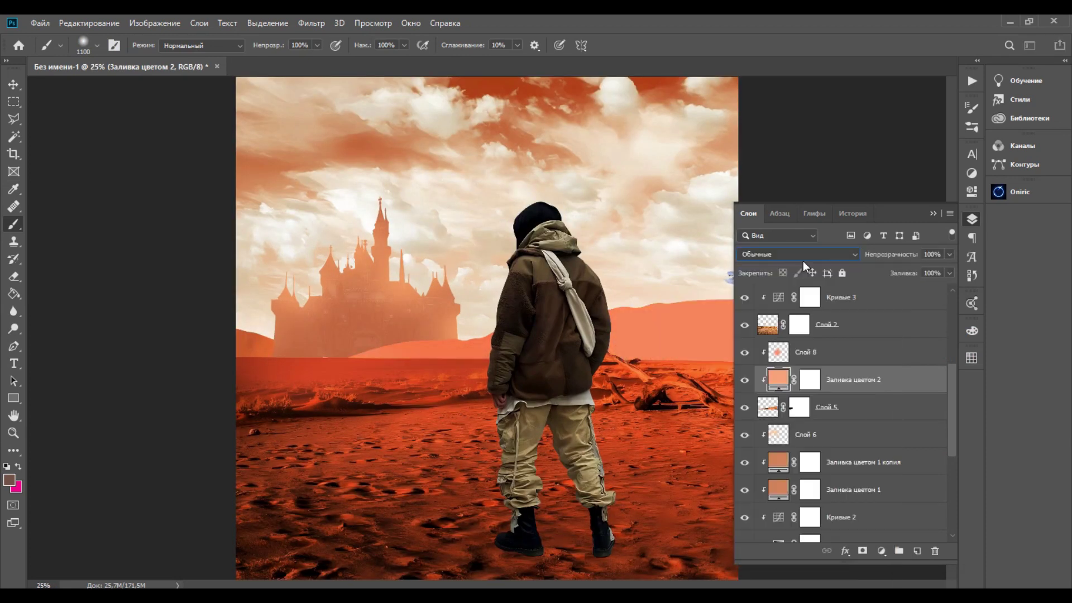
key(ctrl+minus)
click(949, 256)
drag(951, 271, 928, 271)
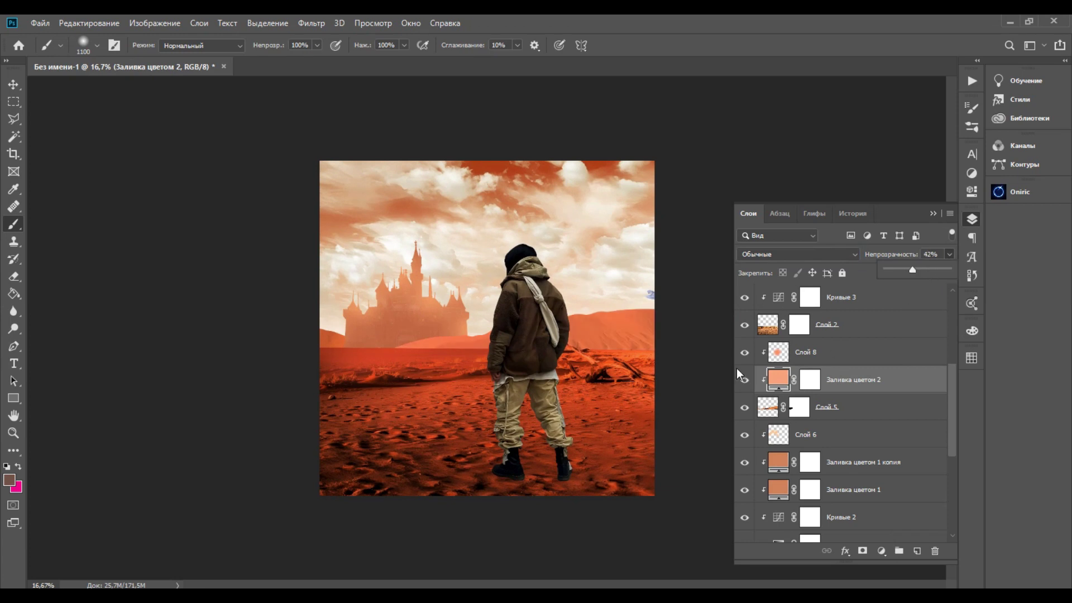
- Change the colour of Заливка цветом 2 to a more saturated orange
key(ctrl+plus)
double_click(778, 379)
key(Return)
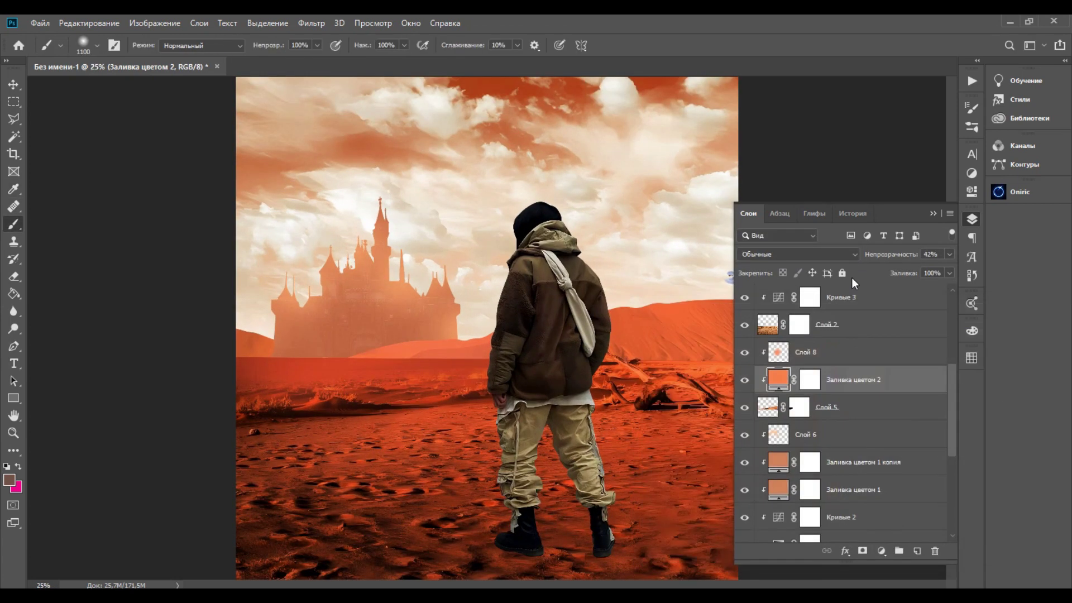
key(ctrl+minus)
- Add a new layer clipped to the Слой 2 desert, directly above Кривые 3
click(854, 415)
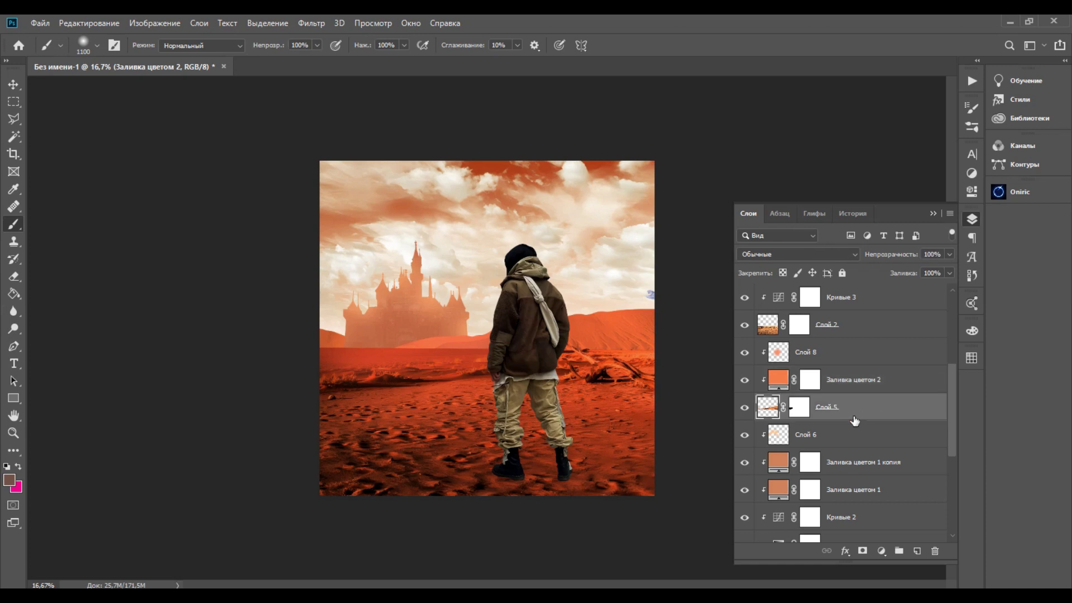
click(917, 552)
key(ctrl+bracketright)
key(ctrl+bracketright)
key(ctrl+bracketright)
key(ctrl+bracketright)
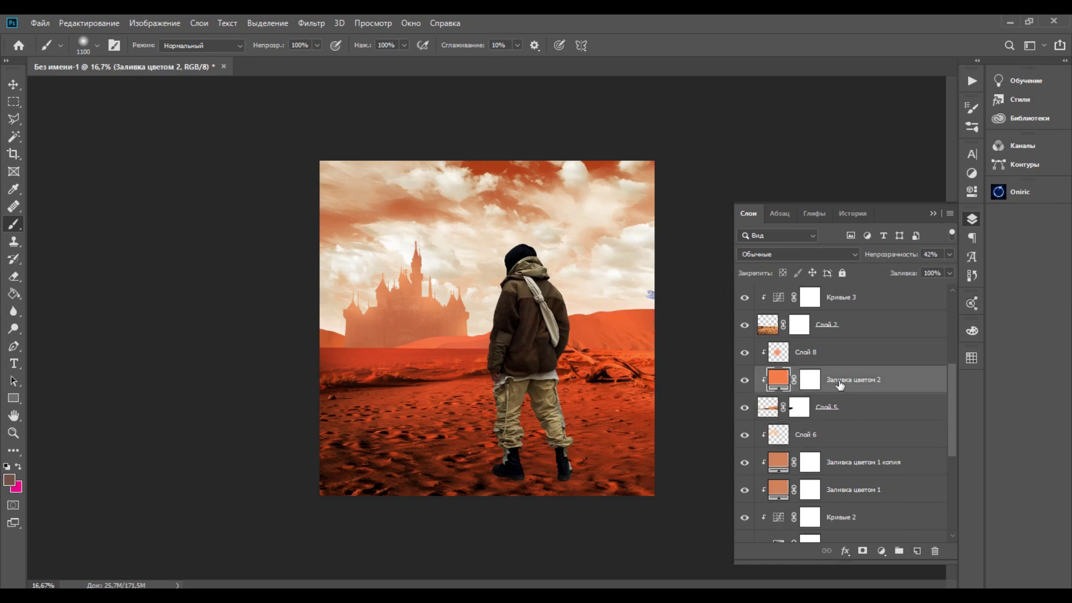
- Pick a bright orange and paint a soft haze over the desert's right side on Слой 11
click(9, 480)
drag(748, 368, 764, 337)
key(Return)
click(625, 301)
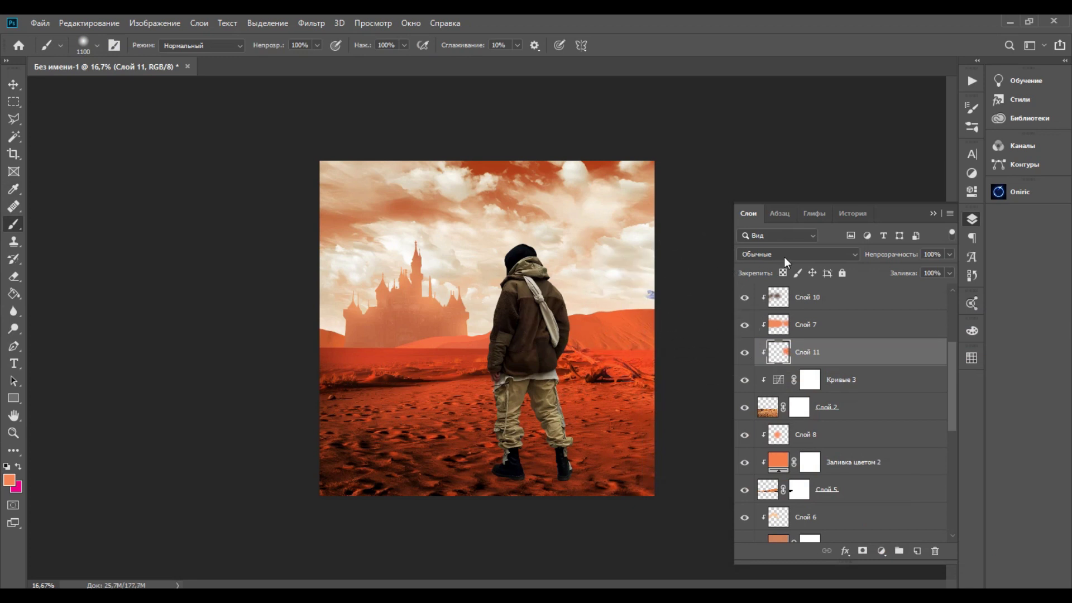
- Give Слой 11 a light orange colour overlay in normal mode at 100% opacity and rasterize its layer style
key(ctrl+plus)
right_click(815, 359)
click(866, 44)
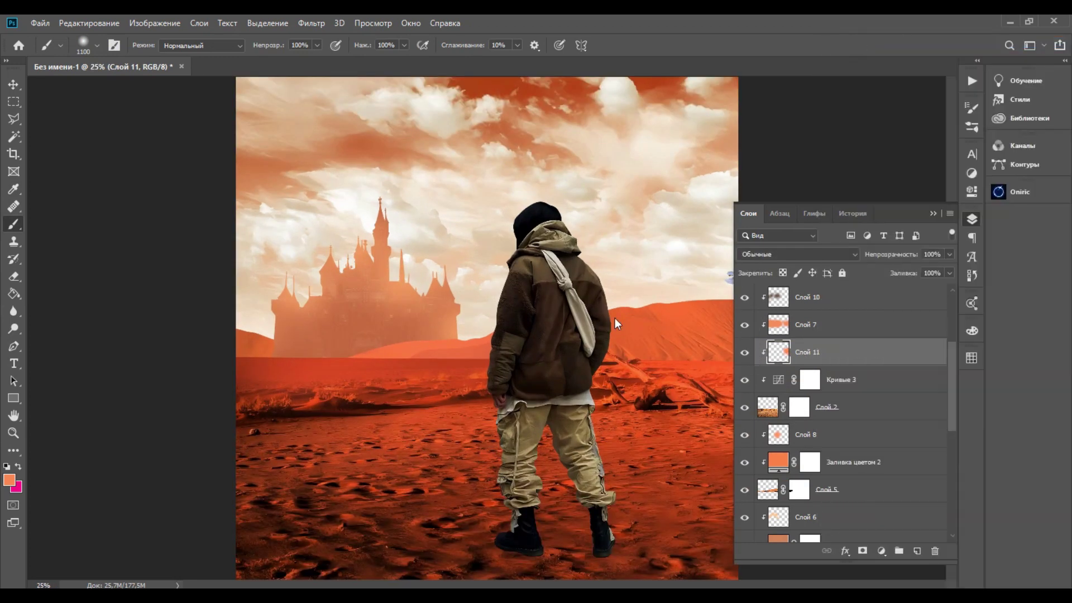
click(529, 438)
drag(848, 254, 208, 305)
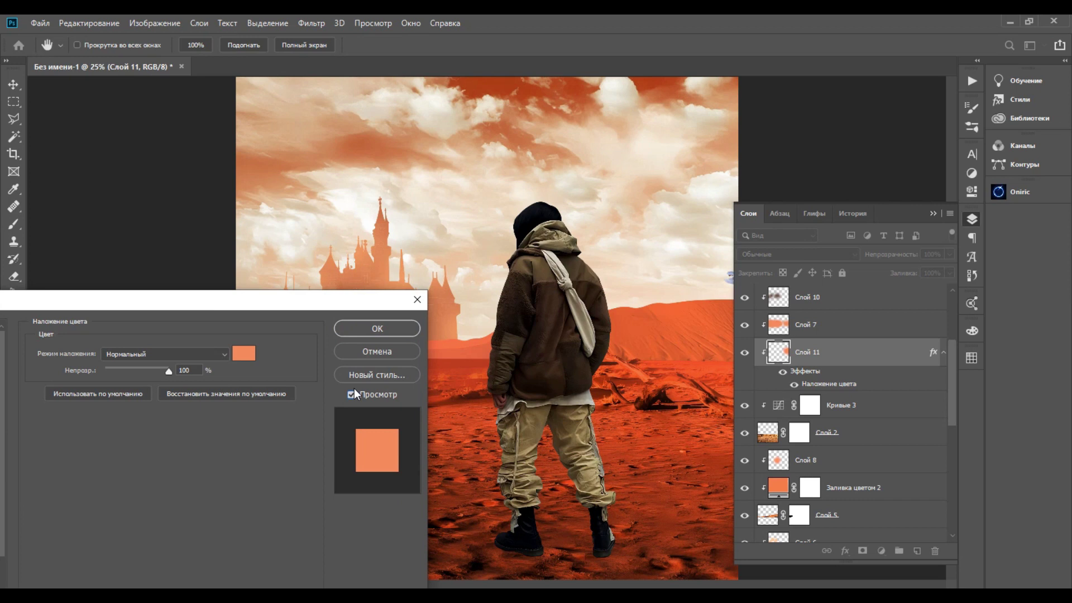
click(377, 351)
click(744, 352)
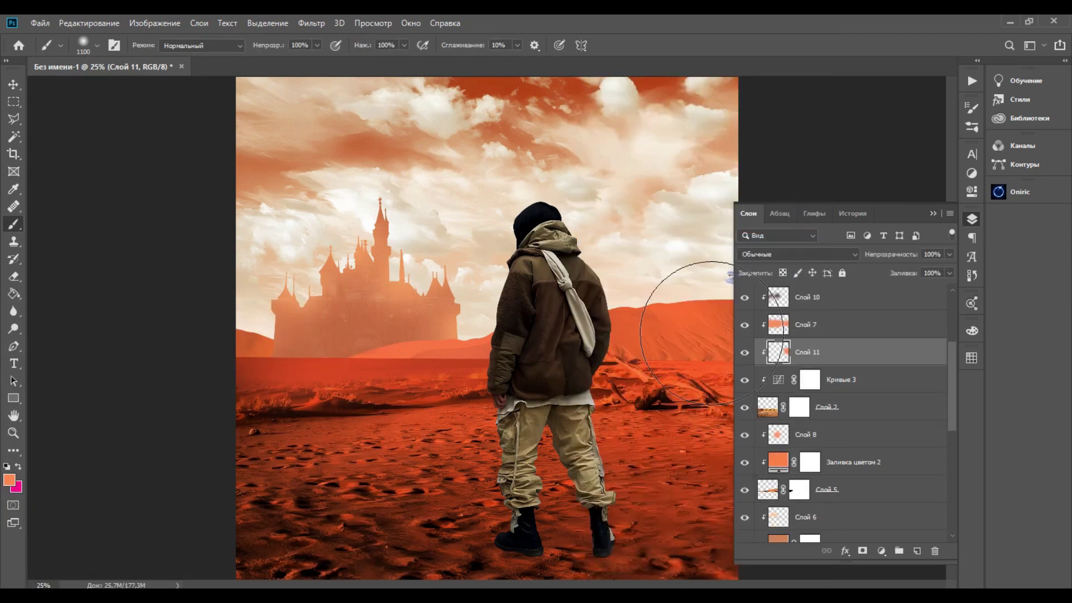
- Pick dark brown 653521 and paint soft shading over the desert's right side on a new clipped layer above Слой 7
click(745, 299)
click(745, 299)
click(9, 479)
click(761, 441)
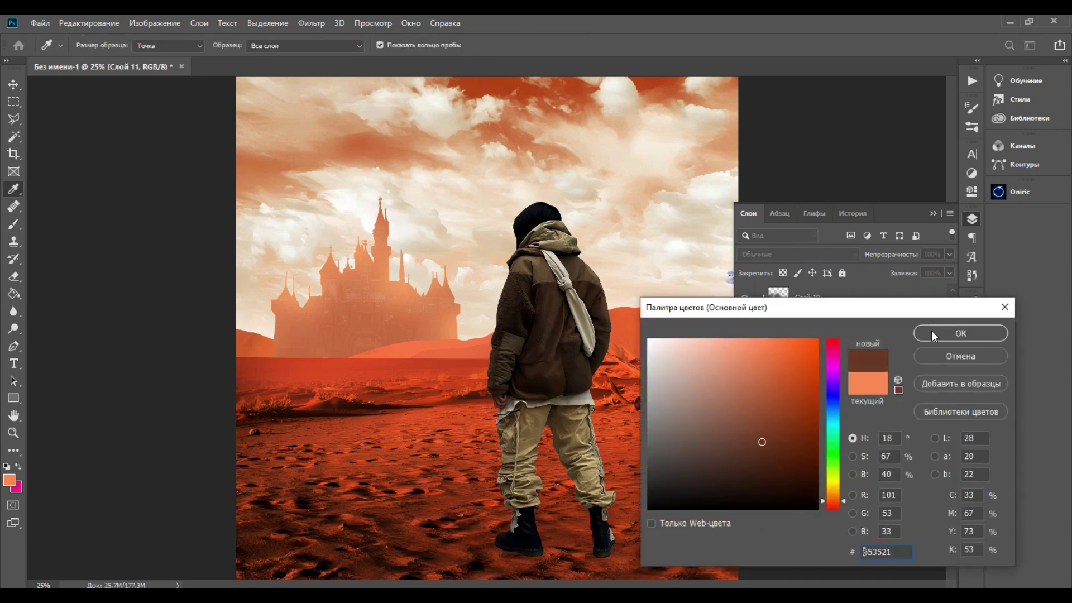
click(931, 331)
click(916, 551)
click(668, 585)
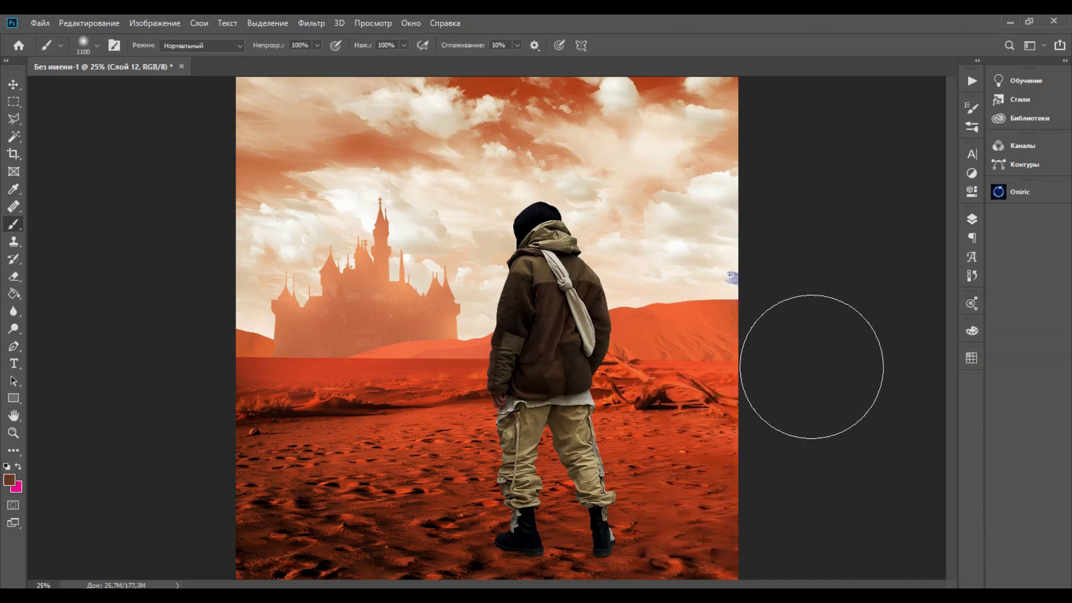
- Set Слой 12 to 67% opacity and compare the desert with and without it
click(972, 219)
click(746, 326)
click(746, 326)
click(973, 221)
key(ctrl+minus)
key(ctrl+plus)
key(ctrl+minus)
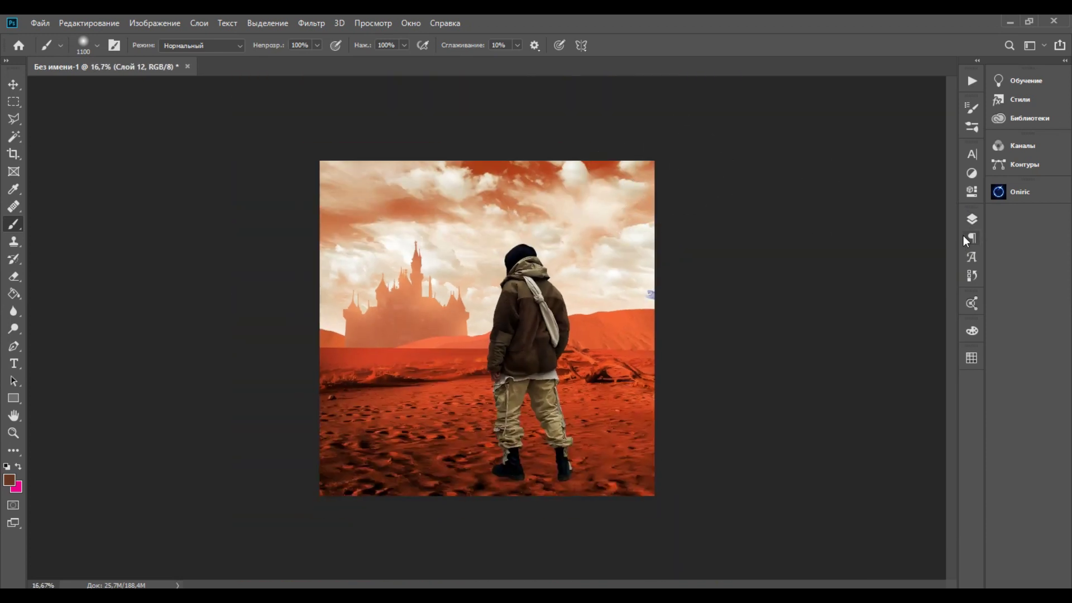
- Try to soften the desert horizon on Слой 2 with a large Blur tool brush at 37% strength
click(972, 219)
scroll(867, 406, down, 1)
click(866, 407)
click(13, 311)
click(324, 46)
right_click(404, 222)
drag(476, 256, 536, 256)
click(422, 314)
click(366, 347)
- Revert the document history to the state before the Blur tool strokes
key(ctrl+plus)
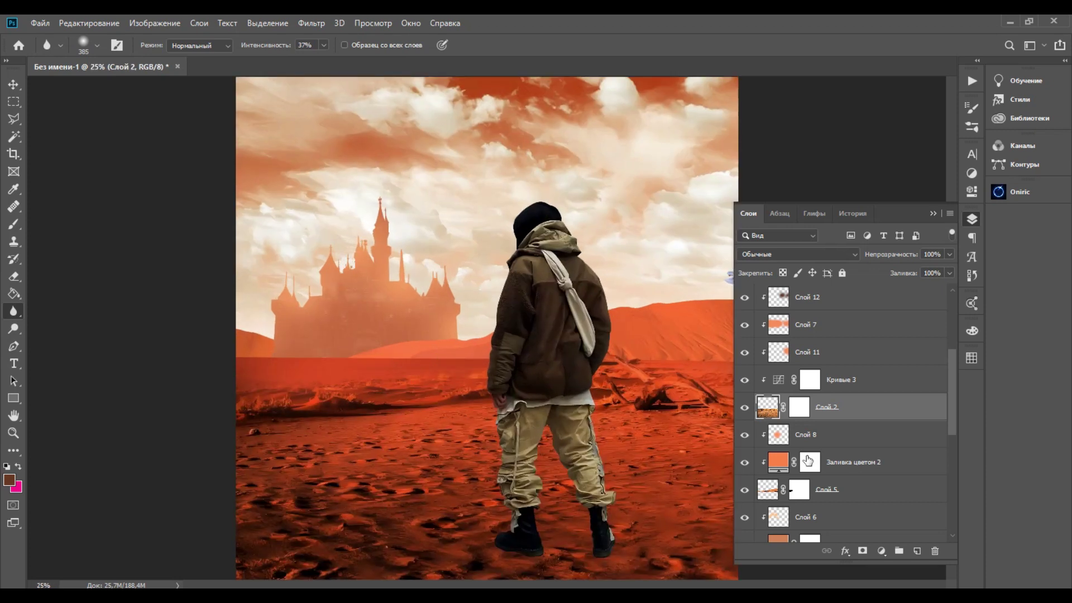
click(972, 275)
click(807, 520)
click(808, 534)
click(972, 219)
click(972, 276)
click(797, 503)
click(797, 518)
key(ctrl+plus)
key(ctrl+plus)
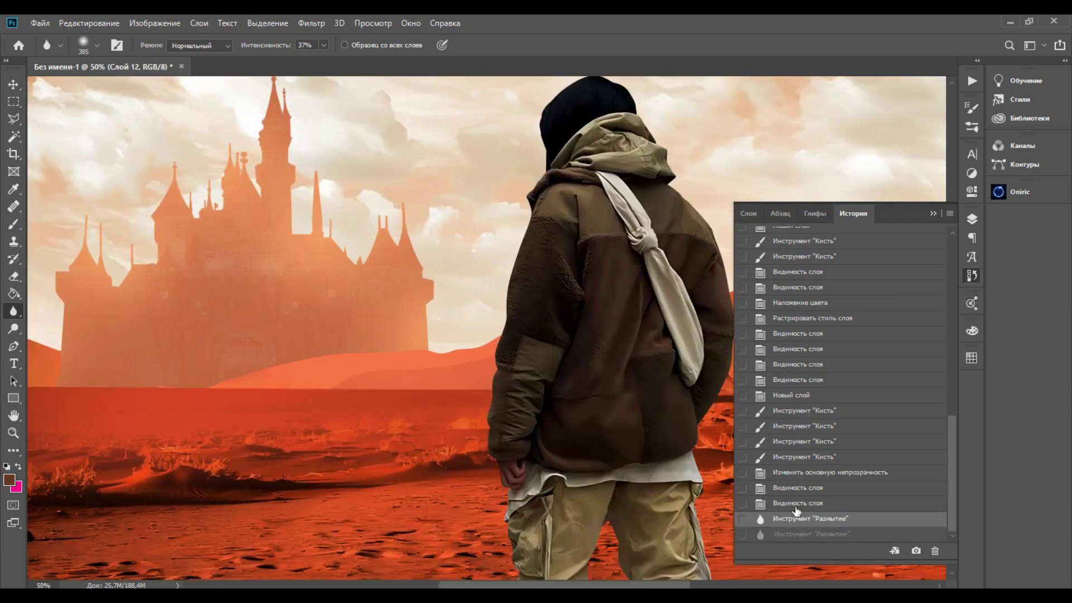
click(796, 503)
key(ctrl+minus)
key(ctrl+minus)
- Compare the sky with and without the Карта градиента 2 adjustment
click(972, 218)
scroll(821, 369, down, 10)
click(744, 448)
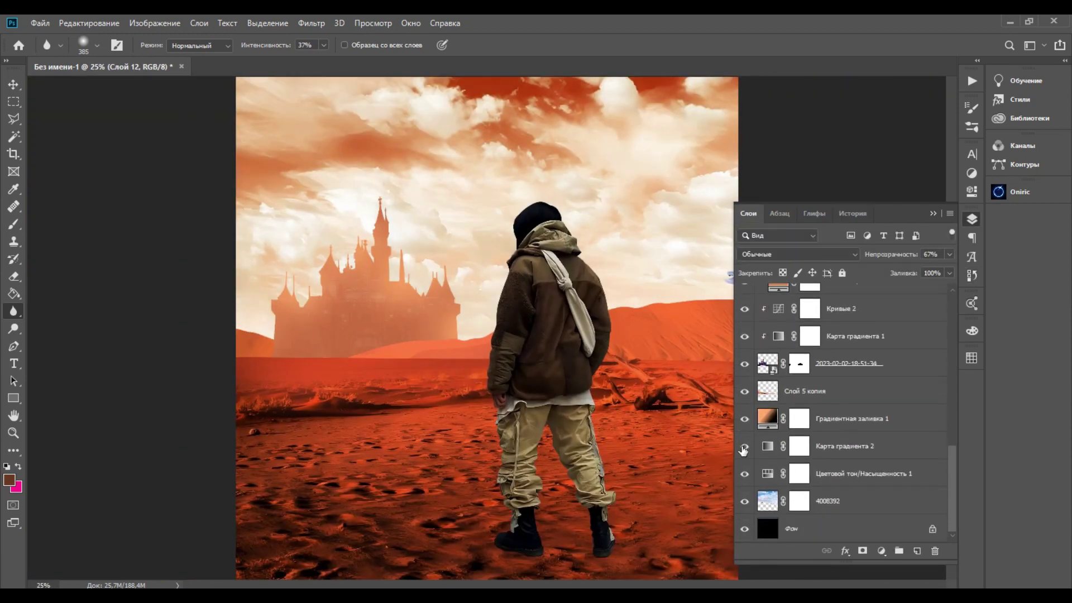
click(744, 449)
- Paint soft black shadows under the boots on a new layer below Слой 3, keeping its blend mode at Обычные
click(837, 450)
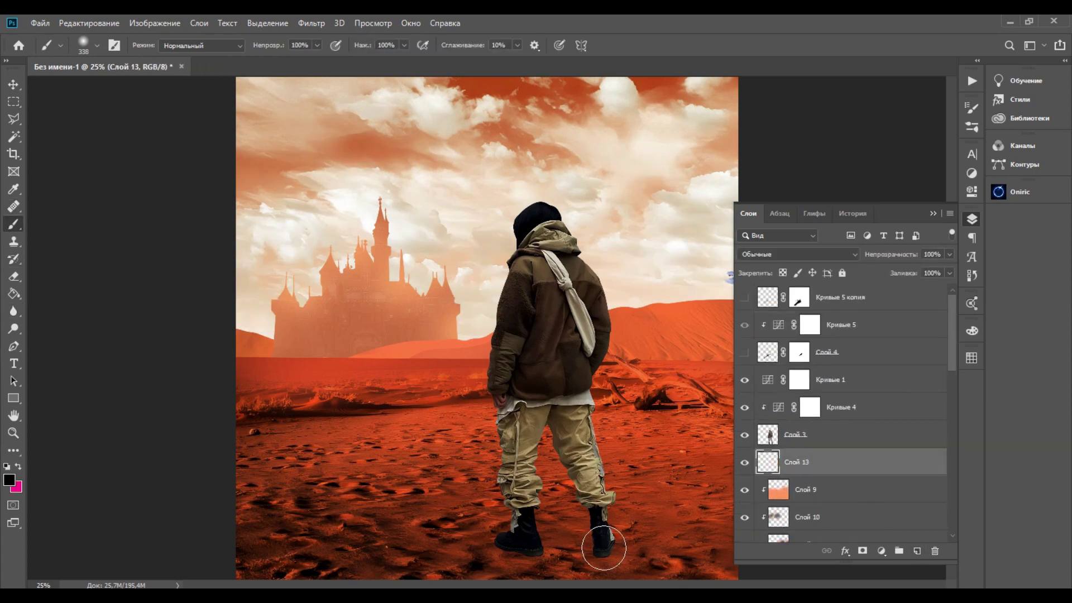
click(798, 254)
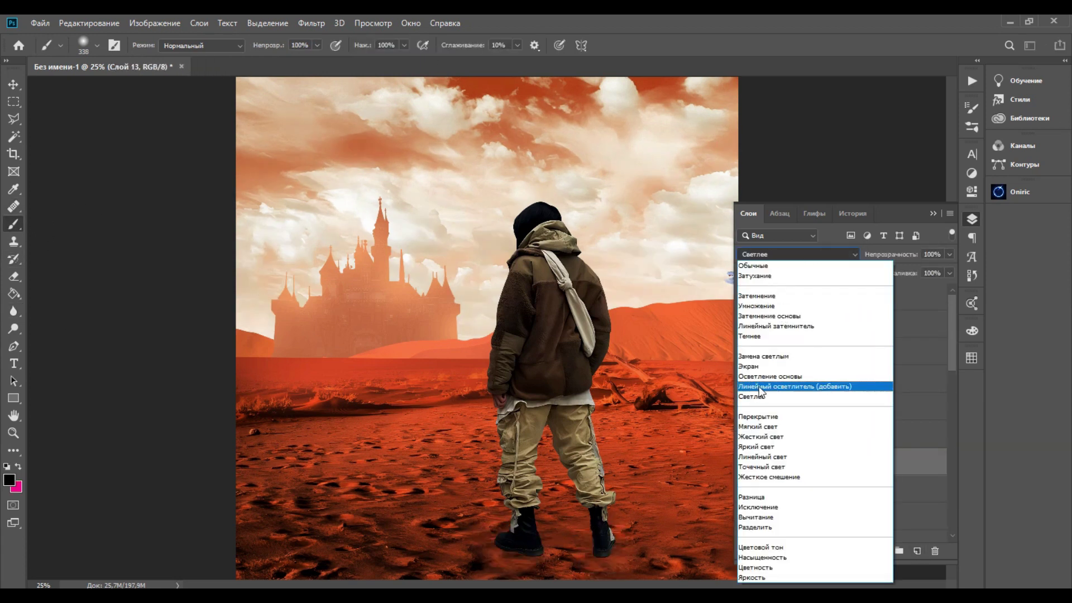
click(753, 266)
- Trim the boot shadows on Слой 13 with a soft 127 px eraser and rebuild them with a 100 px black brush
key(e)
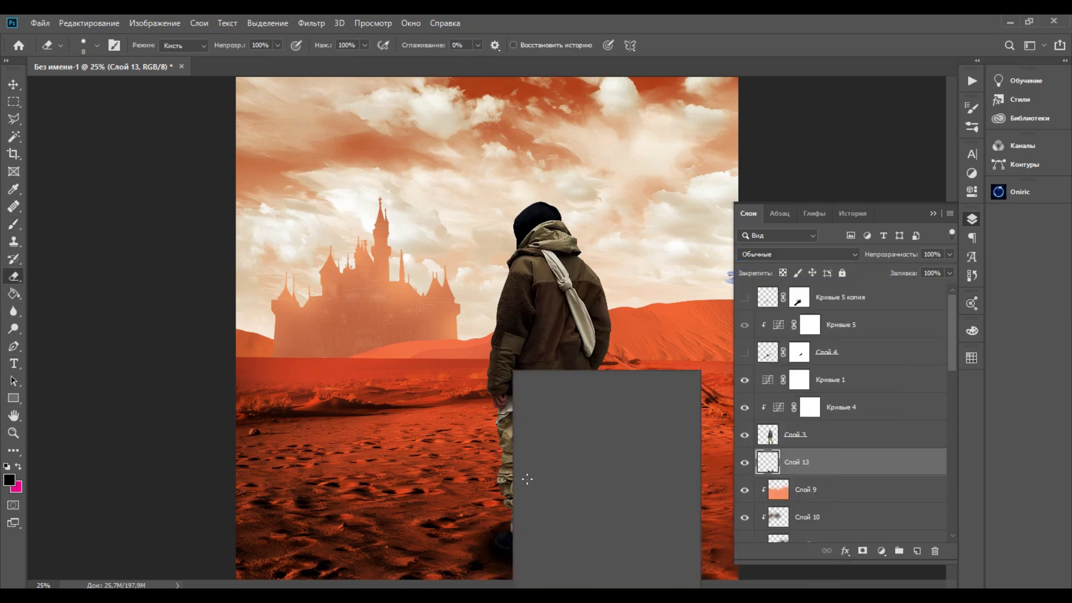
click(621, 408)
key(Return)
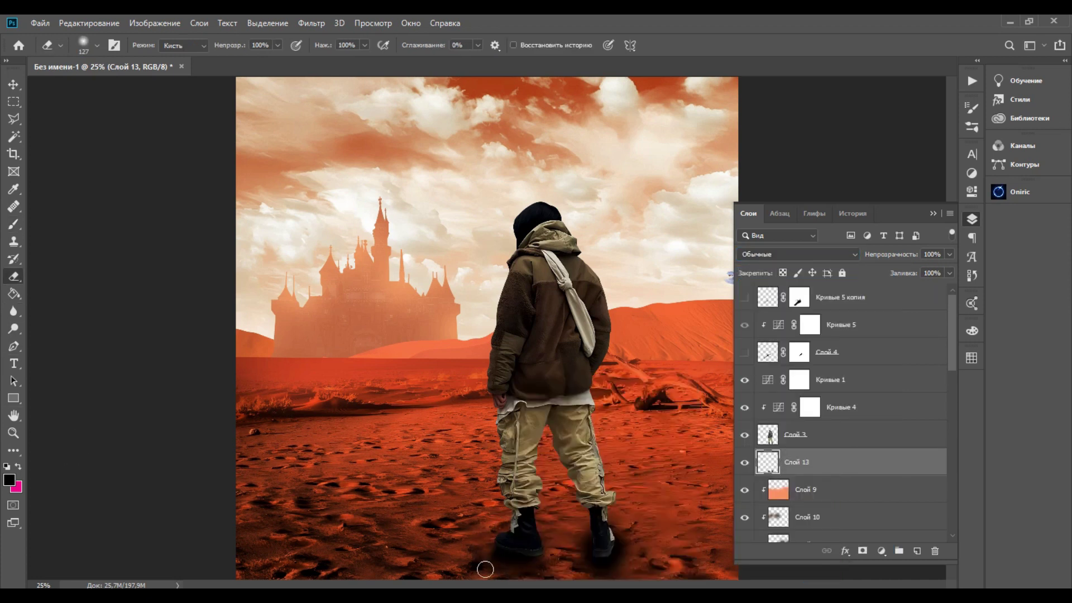
key(b)
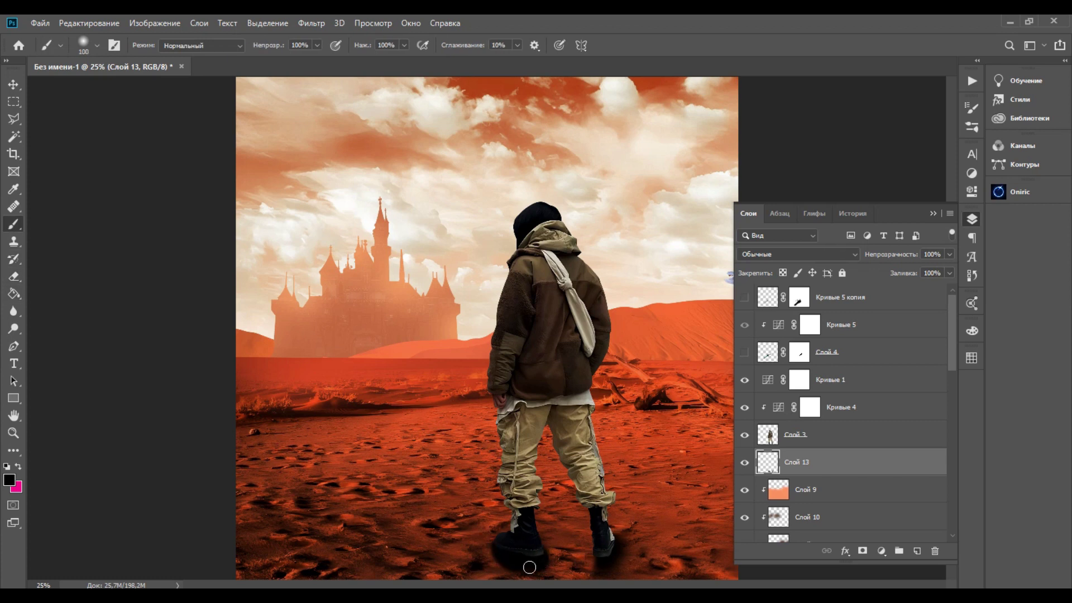
- Erase the excess black shadow around the boots on Слой 13 with the 127 px eraser
click(16, 278)
key(ctrl+plus)
key(ctrl+plus)
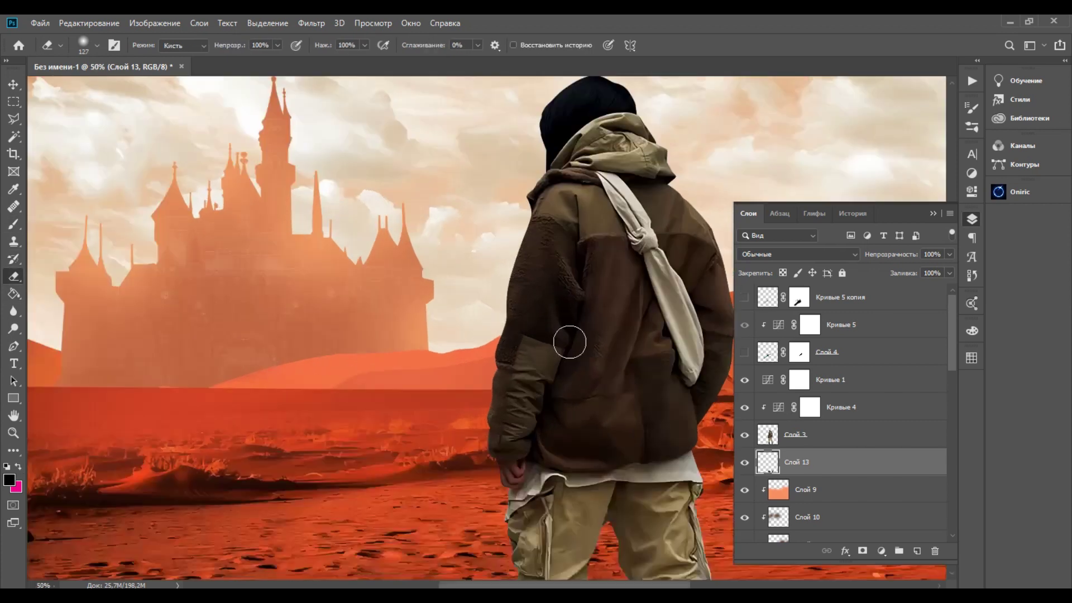
scroll(570, 342, down, 6)
drag(474, 426, 586, 479)
key(ctrl+z)
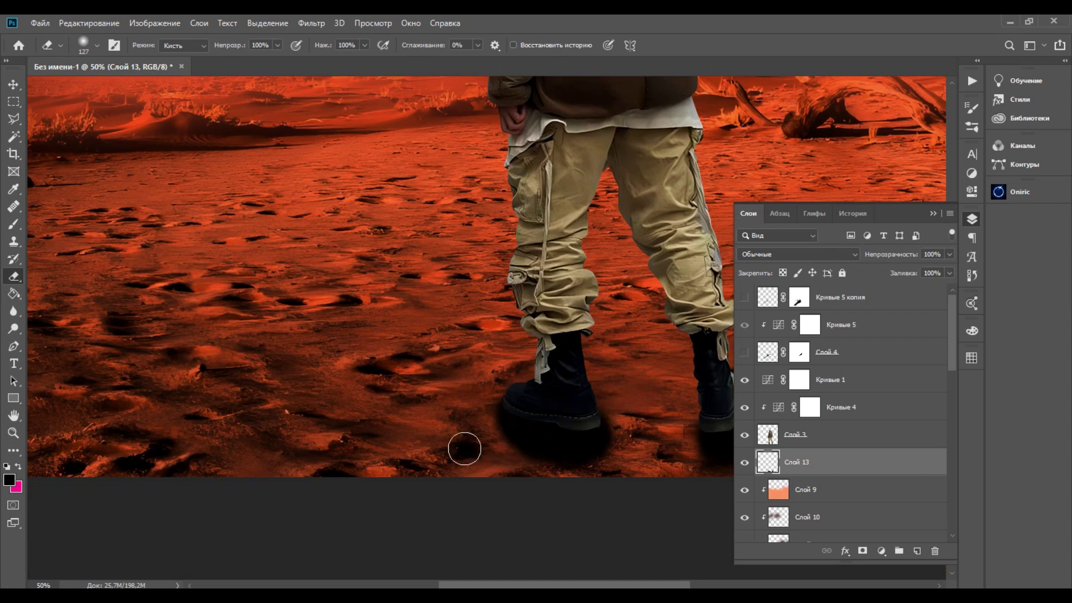
drag(592, 585, 633, 585)
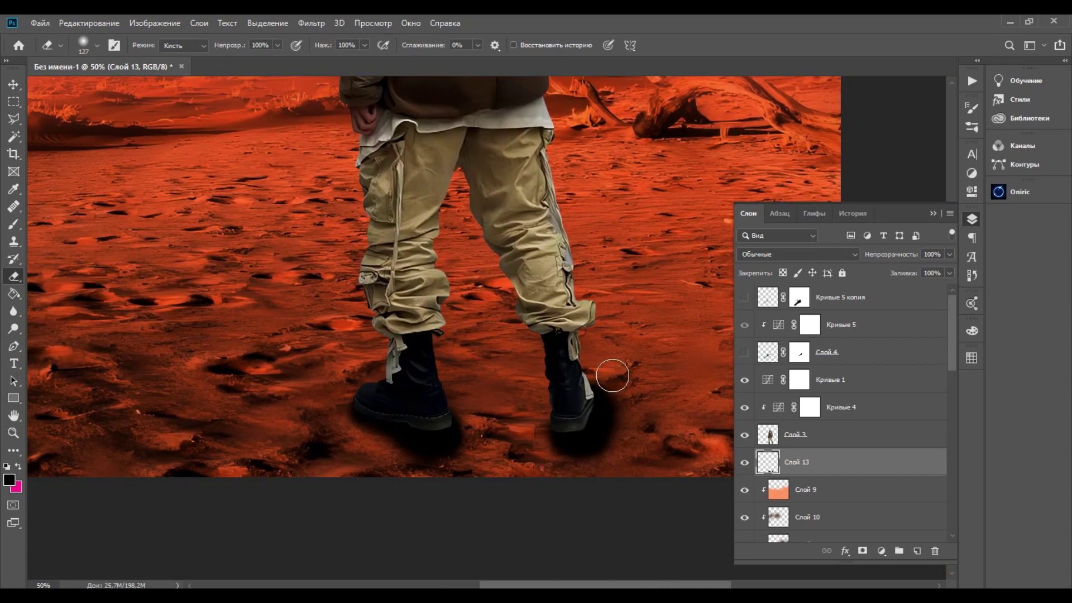
drag(612, 370, 622, 410)
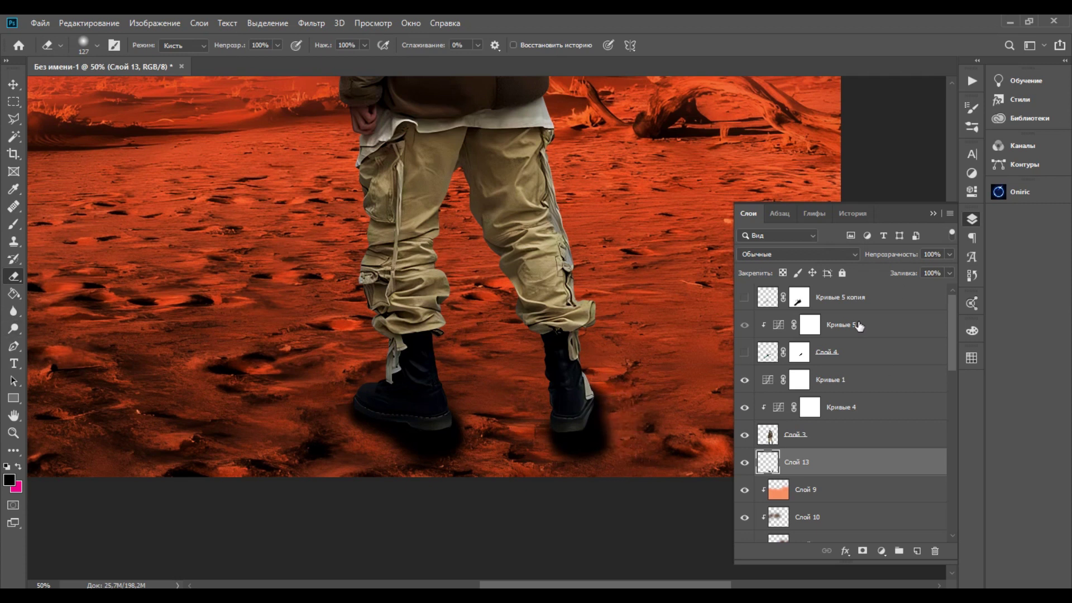
- Lower the opacity of Слой 13 and paint tight black contact shadows under the soles on a new layer above it
drag(927, 269, 939, 269)
key(ctrl+shift+alt+n)
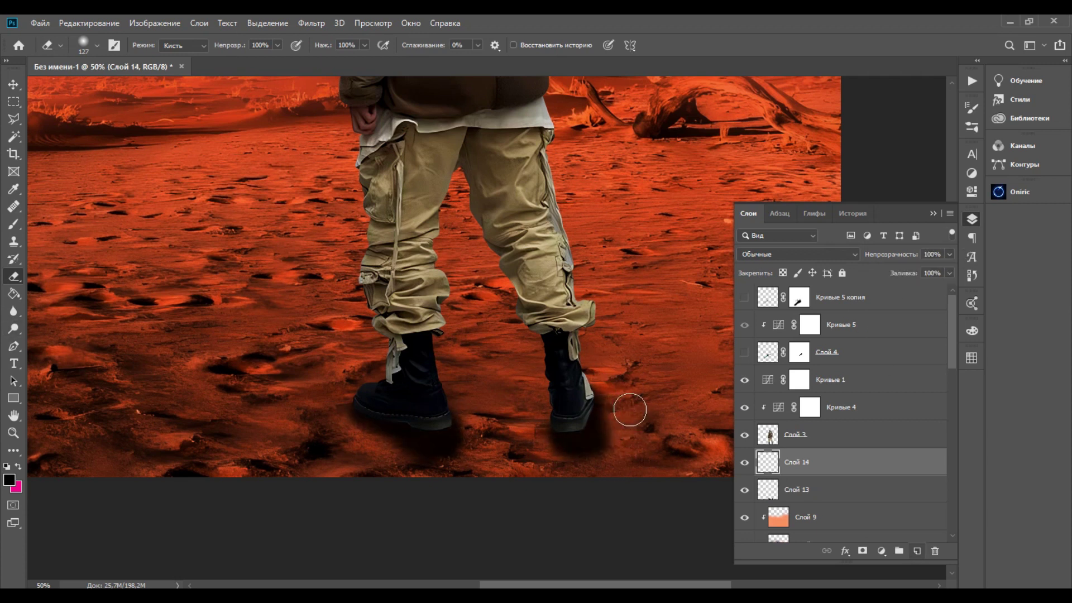
click(14, 229)
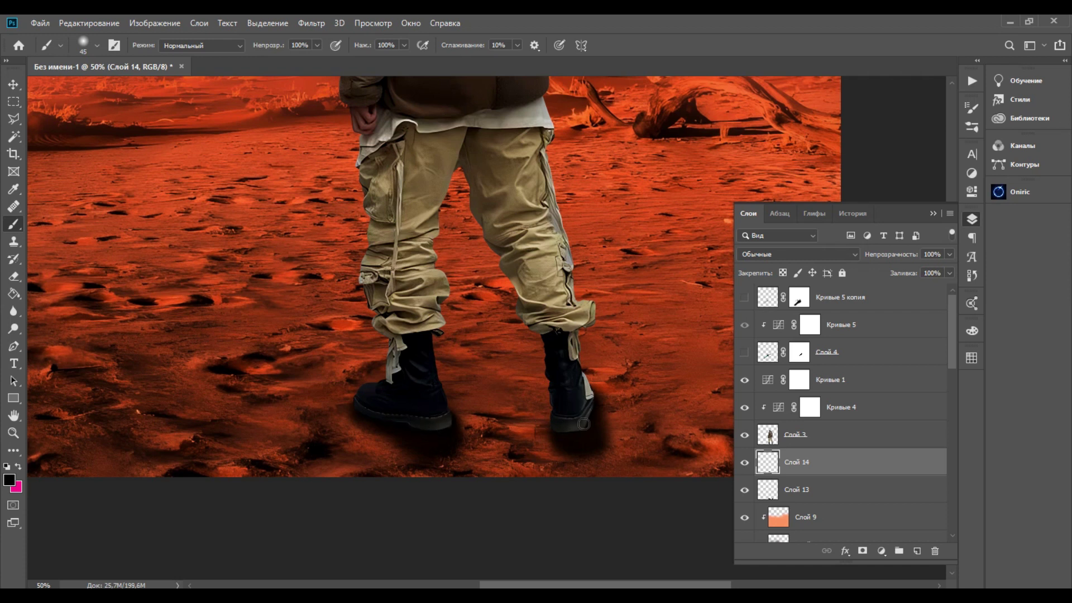
scroll(445, 349, up, 2)
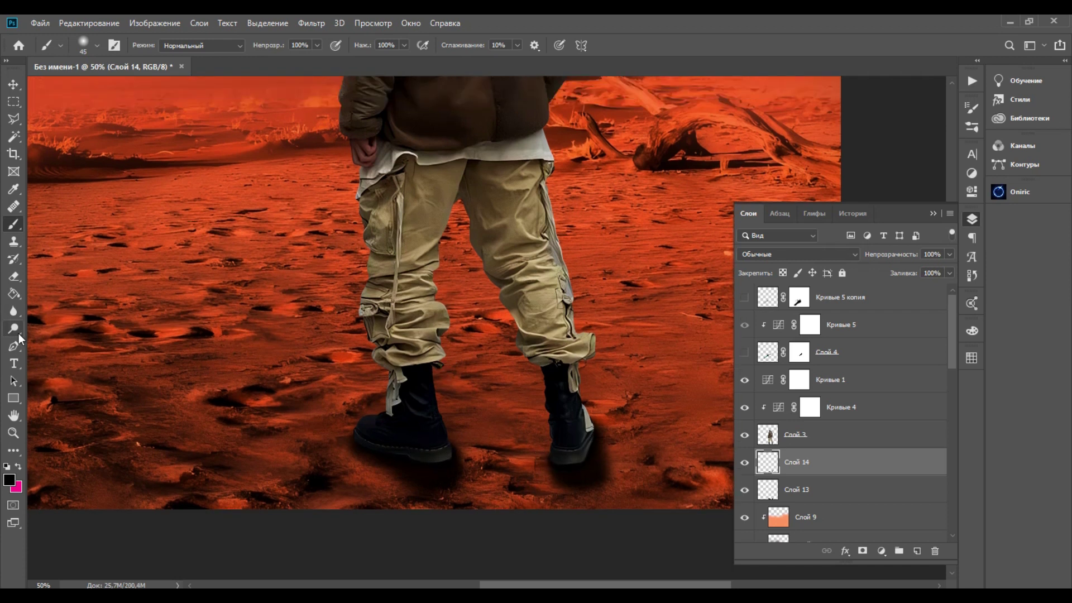
- Smudge the contact shadows under the boots on Слой 14 with a 70 px Smudge tool at 28% strength
click(14, 311)
click(63, 337)
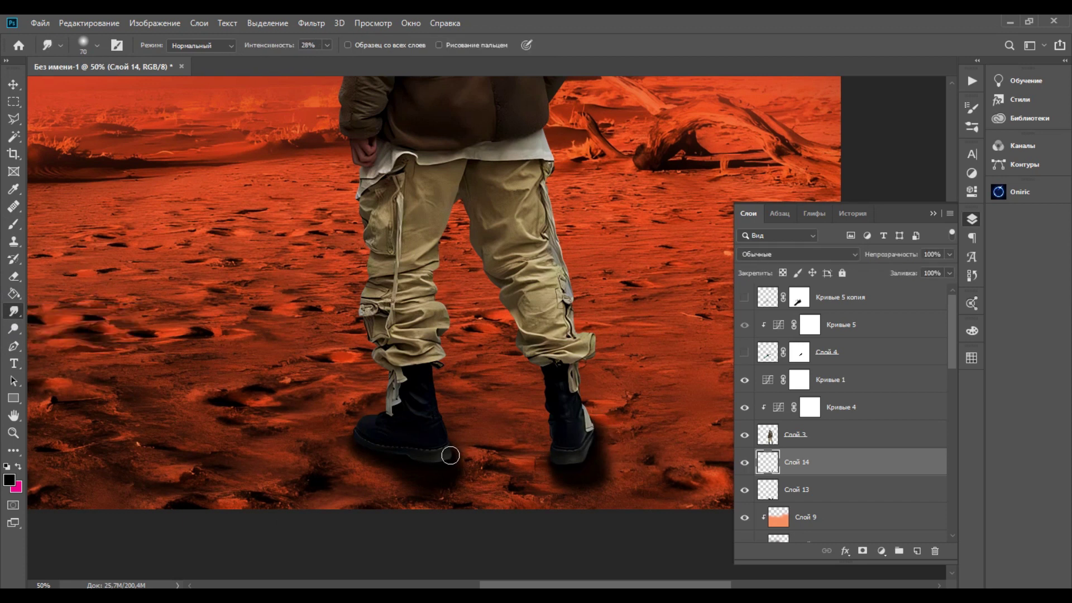
key(ctrl+0)
- Duplicate the man's layer Слой 3 and make the lower of the two layers active
click(816, 445)
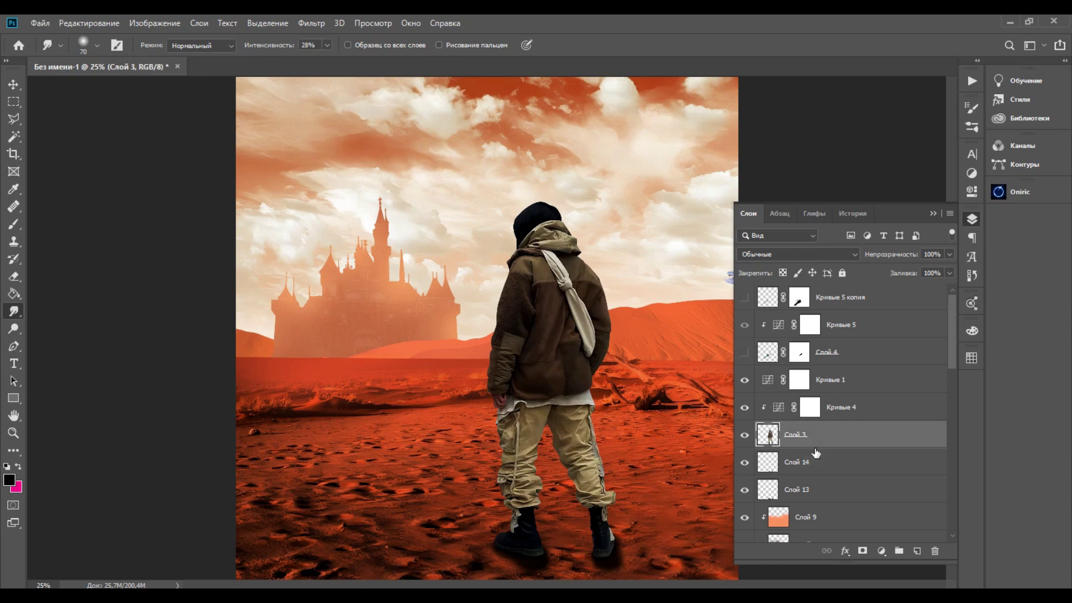
key(ctrl+j)
click(775, 459)
- Turn the lower Слой 3 into a silhouette with a black colour overlay and rasterize its layer style
right_click(806, 462)
click(884, 39)
click(64, 430)
click(402, 313)
click(649, 506)
click(952, 336)
click(536, 291)
right_click(816, 463)
click(883, 248)
- Distort the black silhouette on Слой 3 so it lies on the sand as a shadow cast forward from the boots
click(73, 21)
mouse_move(144, 328)
click(328, 389)
drag(552, 202, 702, 596)
key(ctrl+minus)
drag(632, 508, 658, 530)
drag(600, 497, 600, 491)
key(ctrl+plus)
key(ctrl+plus)
scroll(573, 519, down, 3)
drag(675, 479, 675, 488)
click(668, 46)
- Warp the cast shadow on Слой 3 so its ends line up with both boots
click(78, 23)
mouse_move(144, 329)
click(318, 413)
drag(506, 463, 496, 444)
drag(566, 456, 568, 459)
drag(724, 450, 737, 427)
drag(627, 453, 619, 463)
click(669, 46)
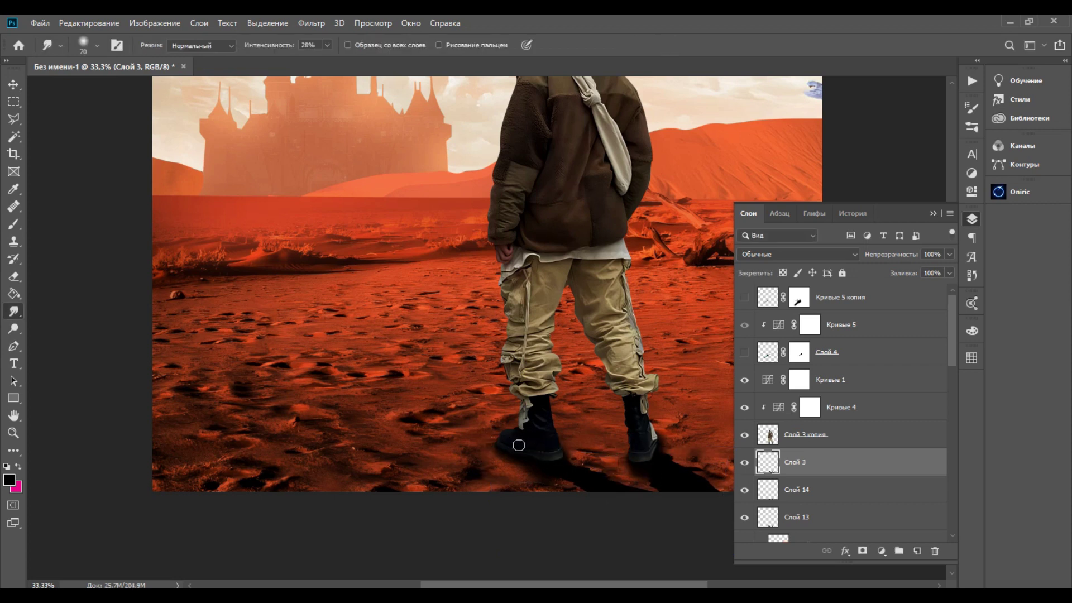
- Set the cast shadow layer Слой 3 to Обычные at 76% opacity
click(948, 255)
click(796, 255)
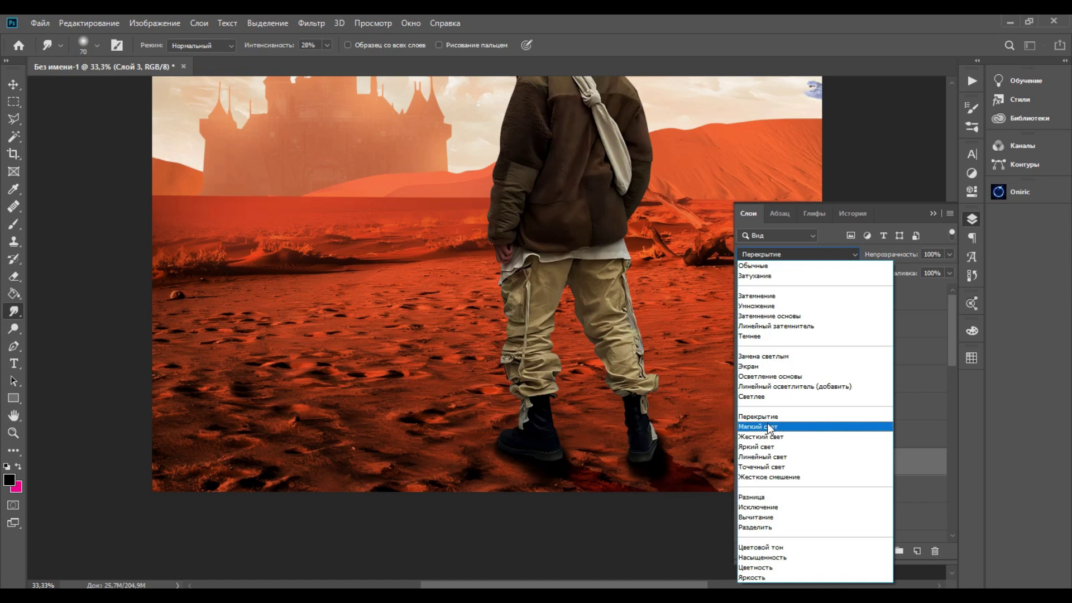
click(772, 266)
click(949, 254)
drag(945, 272, 931, 272)
- Soften the cast shadow on Слой 3 with a Gaussian Blur of 8.0 pixels radius
click(312, 24)
mouse_move(352, 226)
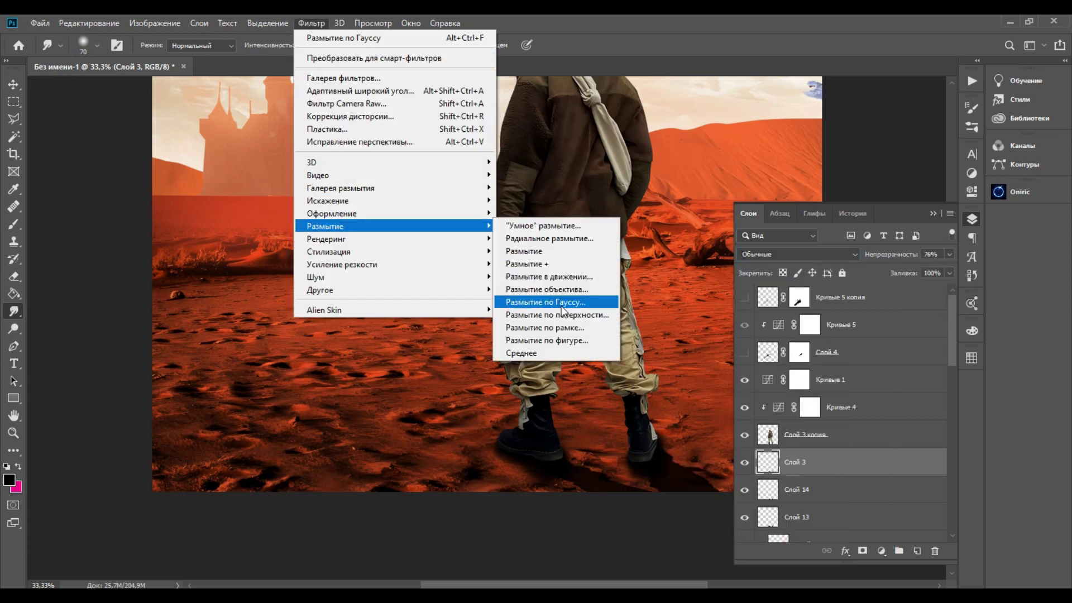
click(545, 303)
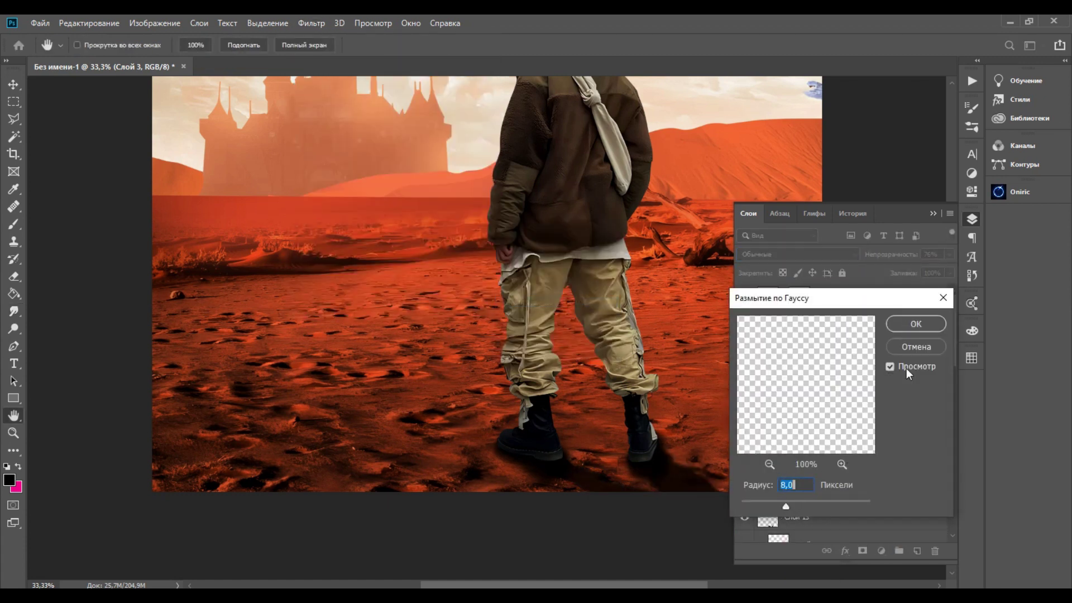
click(916, 323)
- Lower the opacity of Слой 13 to about 54% and set the cast shadow layer Слой 3 to 82%
click(796, 489)
click(767, 519)
click(949, 254)
drag(948, 271, 925, 271)
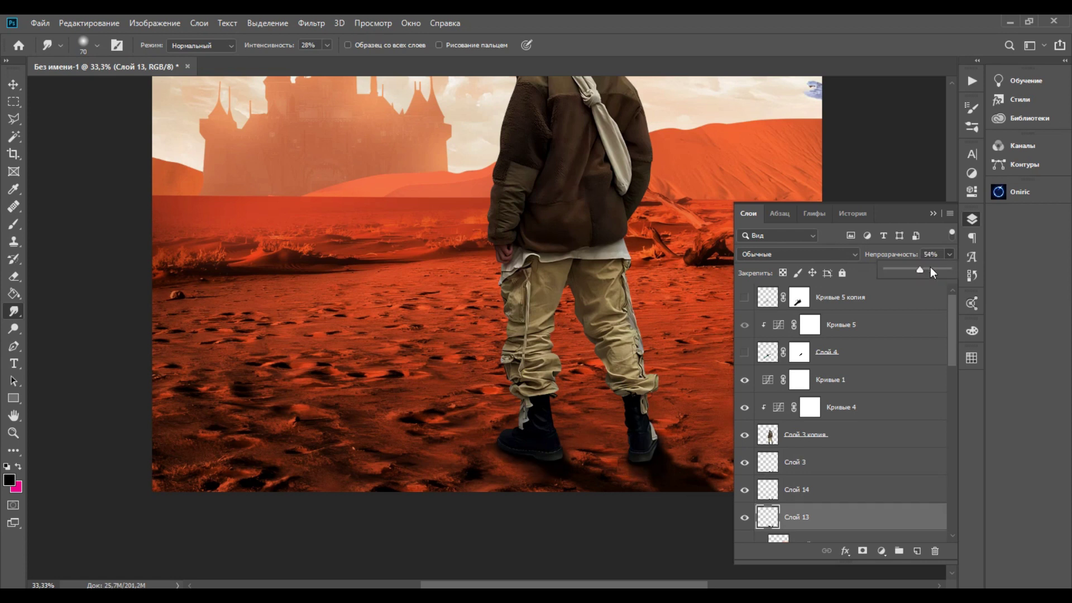
click(799, 461)
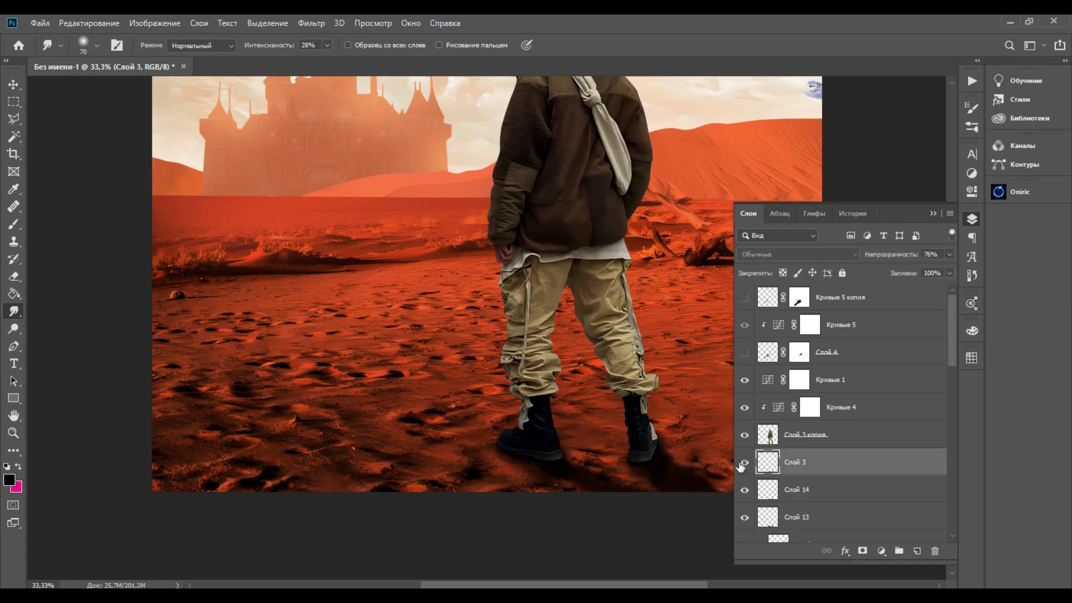
scroll(600, 271, down, 1)
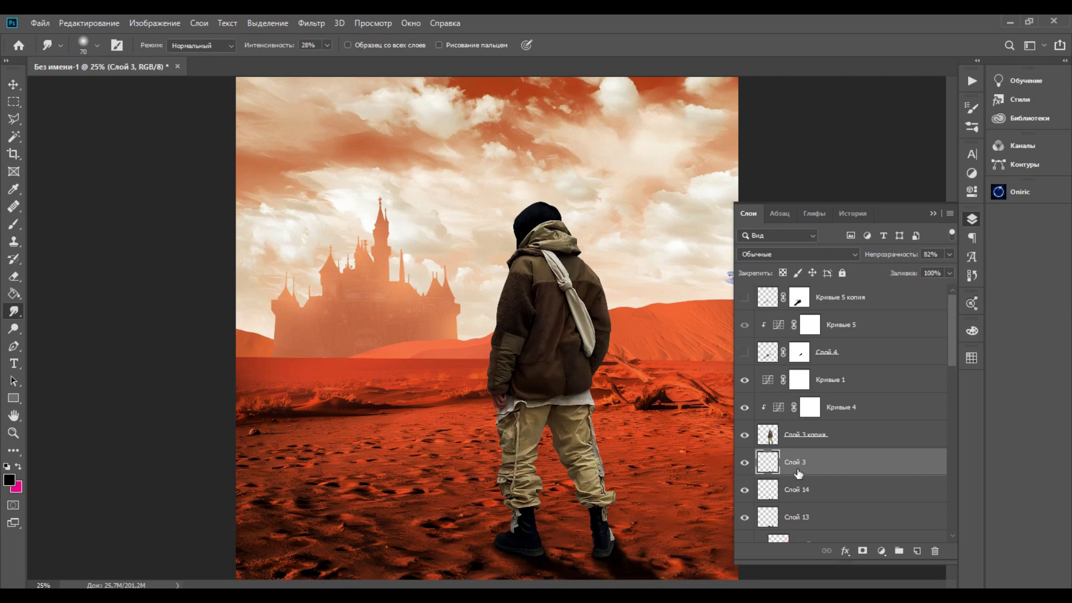
- Duplicate the cast shadow Слой 3 and soften the copy with a Gaussian Blur of about 87 pixels and about 25% opacity
key(ctrl+j)
click(311, 23)
mouse_move(379, 227)
click(550, 277)
drag(785, 506, 802, 505)
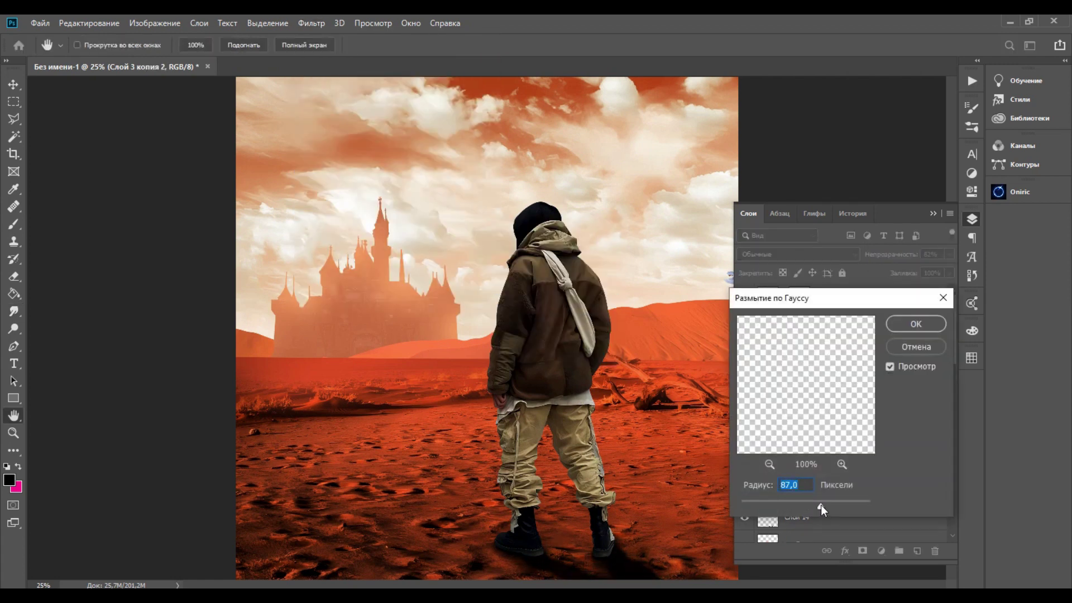
click(916, 324)
mouse_move(949, 254)
mouse_down()
mouse_move(916, 270)
mouse_move(952, 271)
mouse_up()
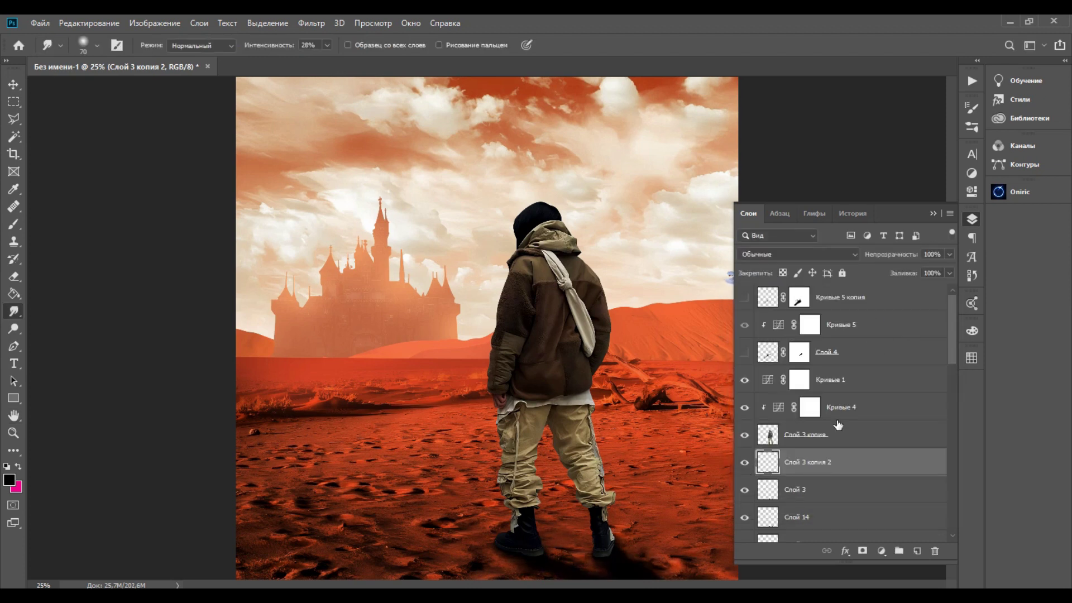
key(ctrl+minus)
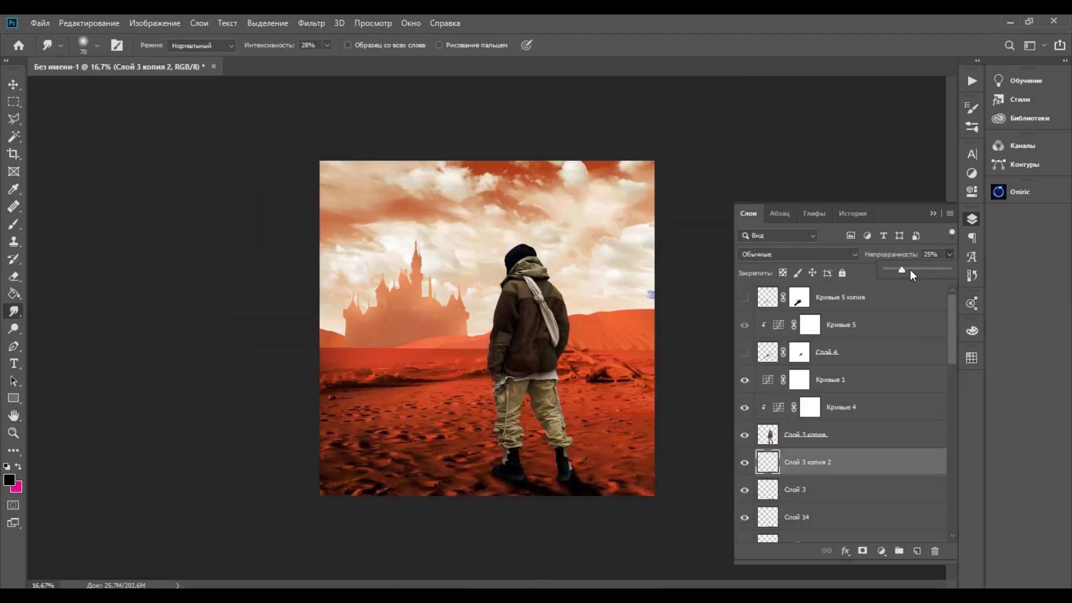
- Create a new layer above Кривые 4 and clip it to the man's layer
click(802, 437)
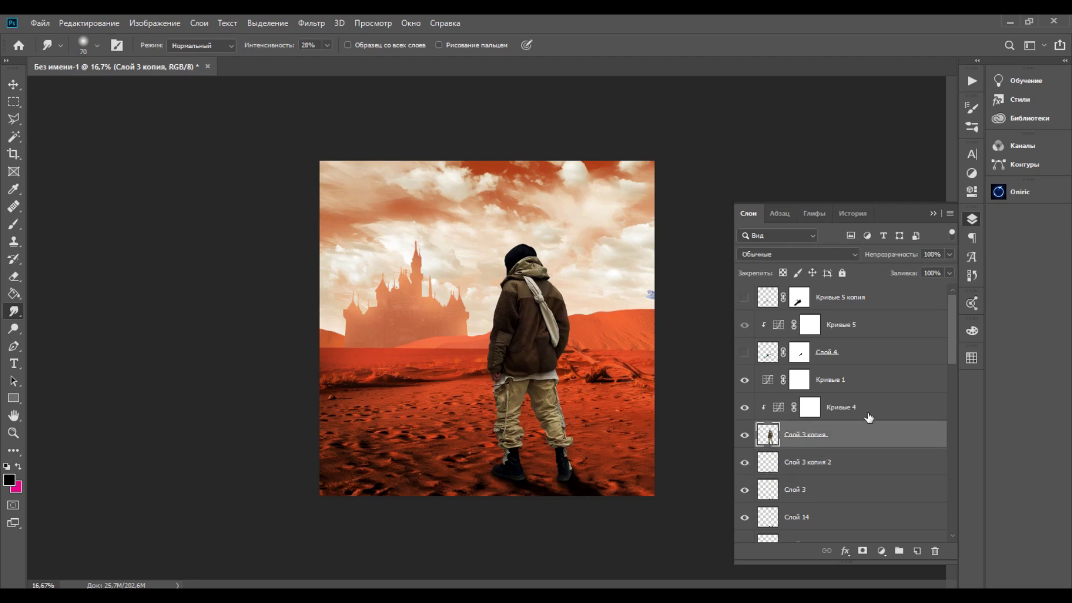
click(869, 412)
click(917, 551)
right_click(842, 408)
click(683, 282)
- Paint black shading over the man's jacket, trousers and hood on Слой 15 with a soft brush of size 187
click(14, 226)
right_click(514, 295)
key(Return)
key(ctrl+plus)
key(ctrl+plus)
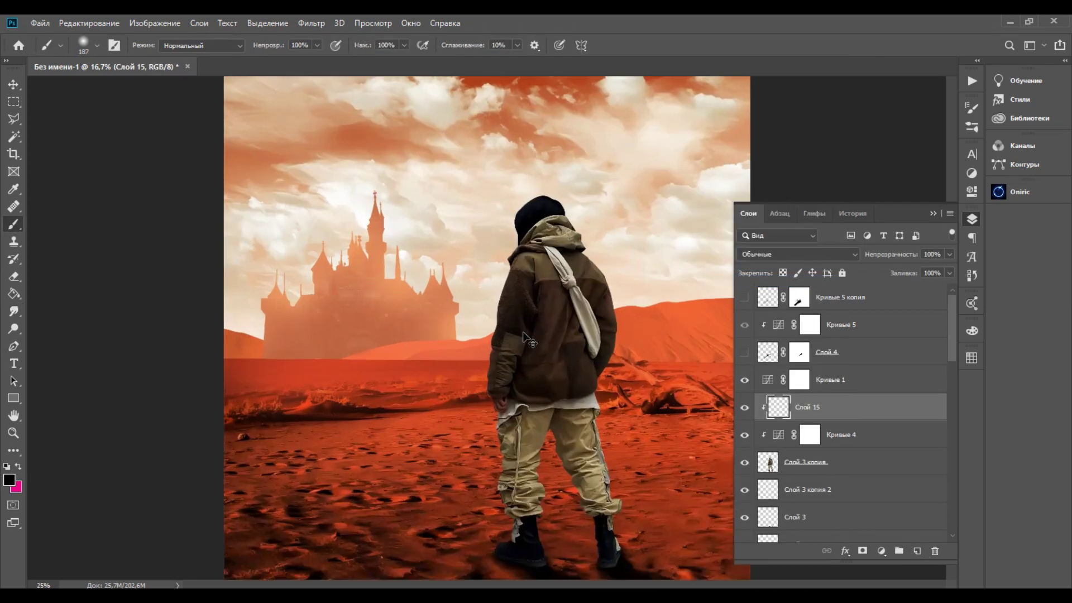
mouse_move(558, 258)
mouse_down()
mouse_move(523, 409)
mouse_move(616, 300)
mouse_move(577, 256)
mouse_move(584, 357)
mouse_move(516, 391)
mouse_up()
scroll(606, 220, down, 3)
mouse_move(541, 343)
mouse_down()
mouse_move(537, 472)
mouse_move(544, 526)
mouse_move(588, 377)
mouse_move(615, 389)
mouse_move(641, 516)
mouse_up()
drag(558, 114, 596, 141)
- Set the man's shading layer Слой 15 to Обычные at 48% opacity
click(781, 257)
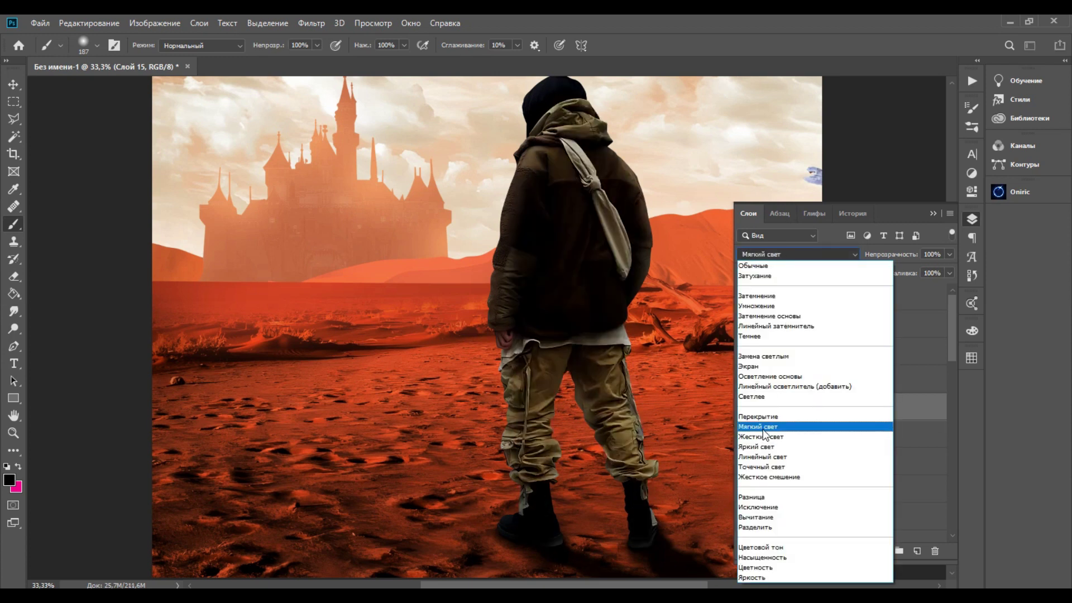
click(759, 266)
click(949, 254)
drag(951, 269, 923, 276)
key(ctrl+minus)
click(745, 352)
click(744, 352)
click(854, 349)
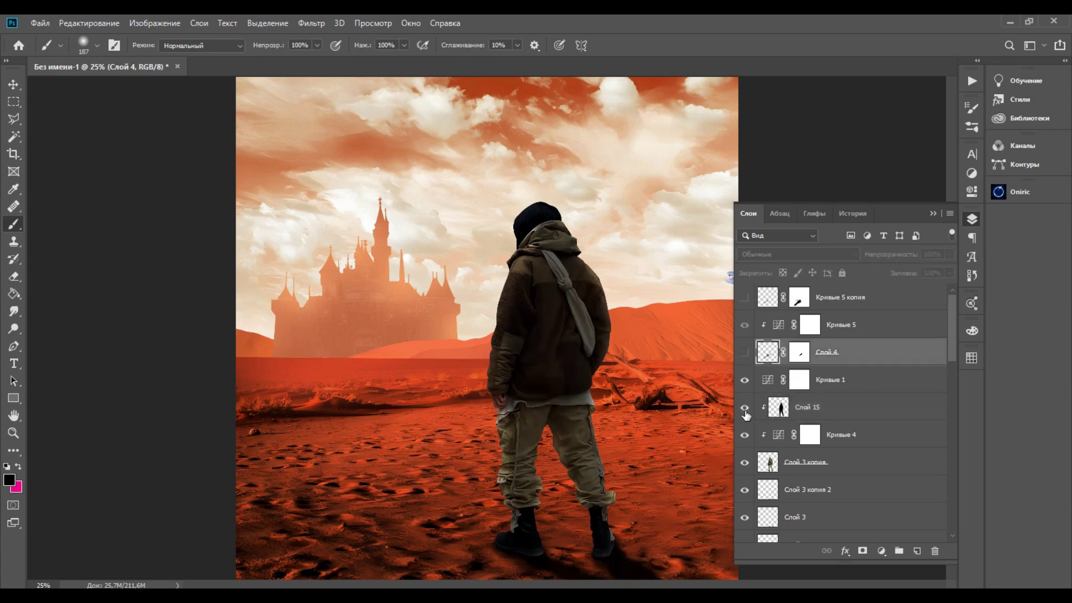
click(808, 410)
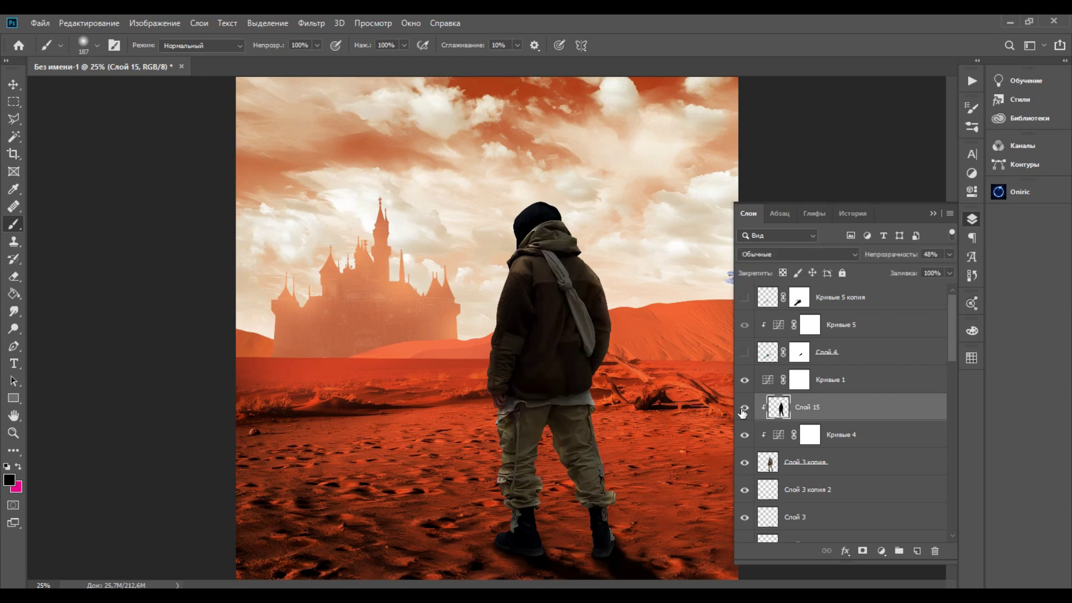
- Zoom in on the man's jacket and compare earlier history states of the shading on Слой 15
key(ctrl+plus)
key(ctrl+plus)
click(15, 313)
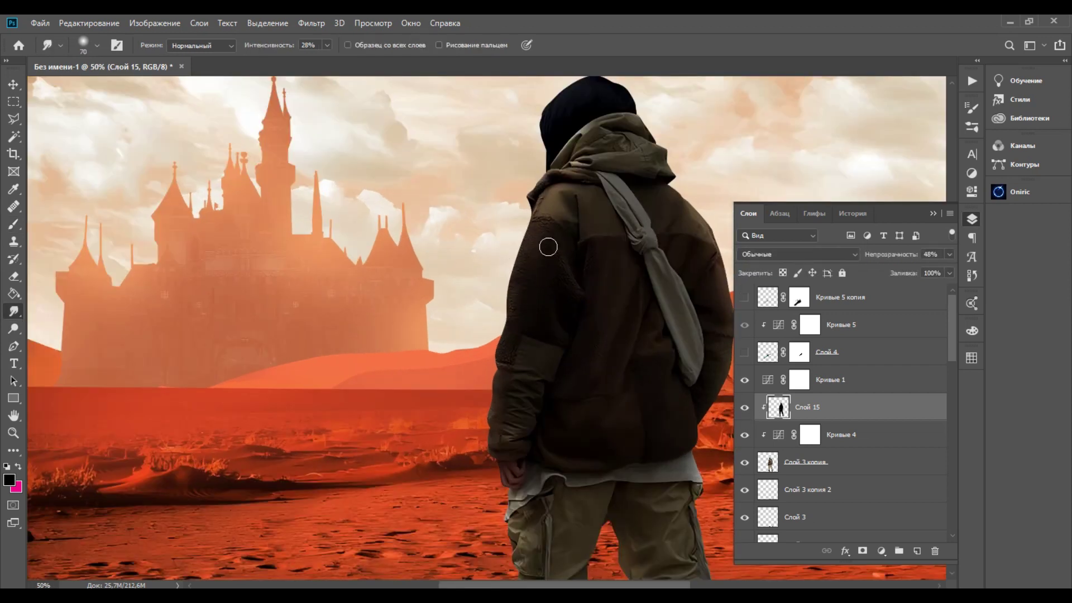
click(972, 275)
click(810, 410)
click(791, 535)
click(786, 411)
click(970, 221)
- Enlarge the Smudge tool's brush to 300 for the shading on Слой 15 and check the whole composite
key(bracketright)
key(bracketright)
key(bracketright)
key(bracketright)
key(bracketright)
key(bracketright)
key(bracketright)
key(bracketright)
key(bracketright)
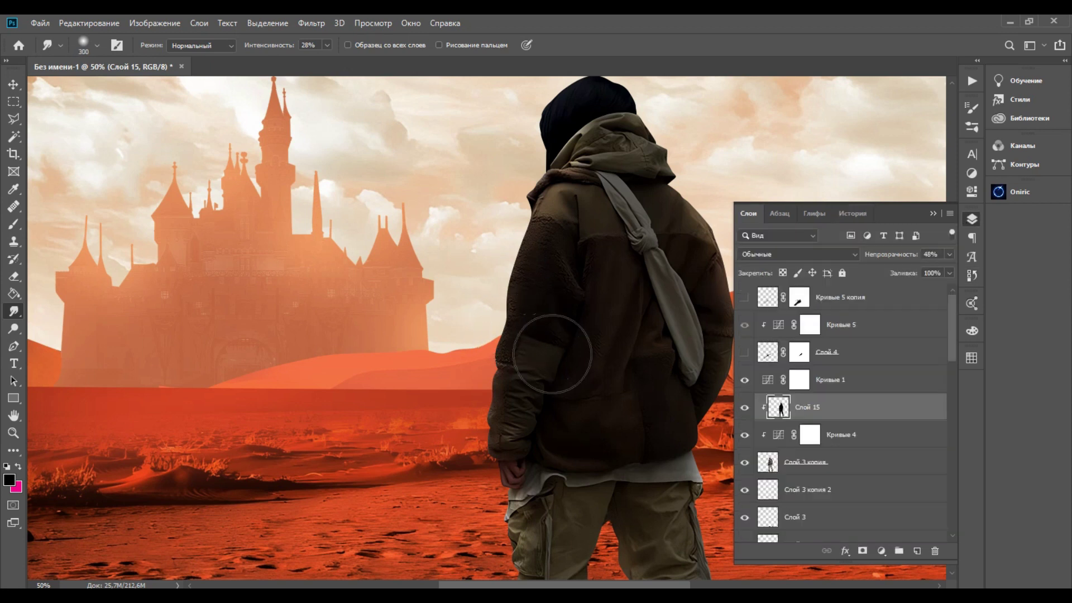
click(971, 276)
click(970, 222)
key(ctrl+minus)
key(ctrl+minus)
key(ctrl+minus)
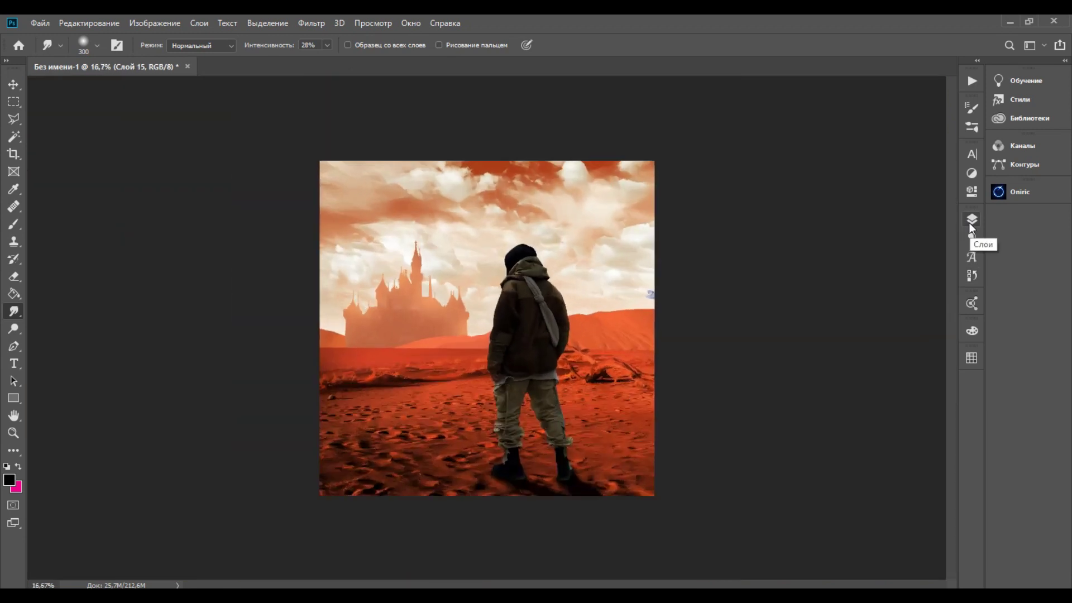
key(ctrl+plus)
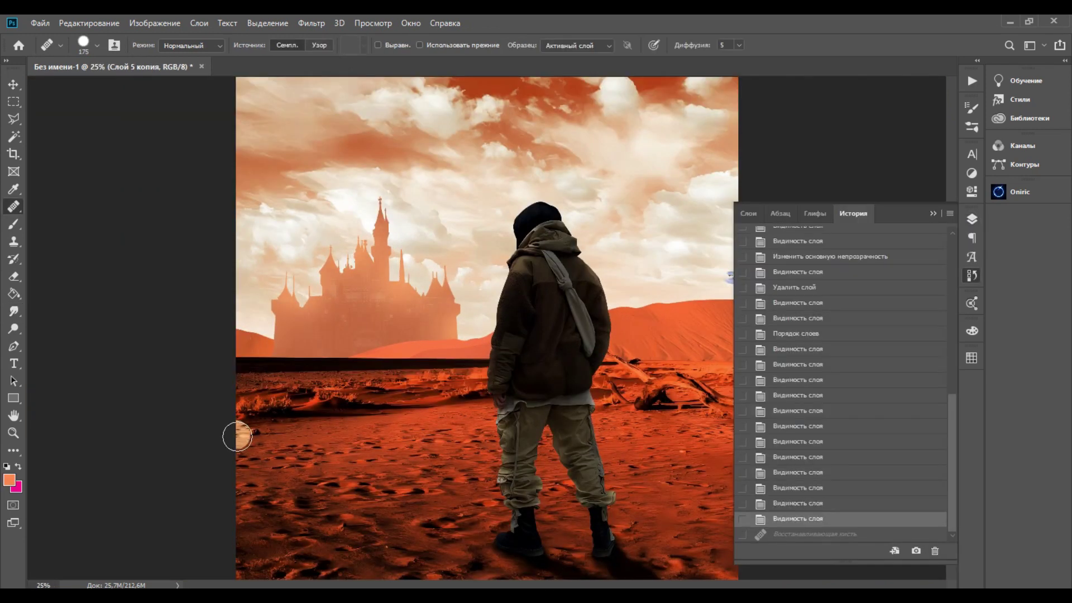
click(662, 363)
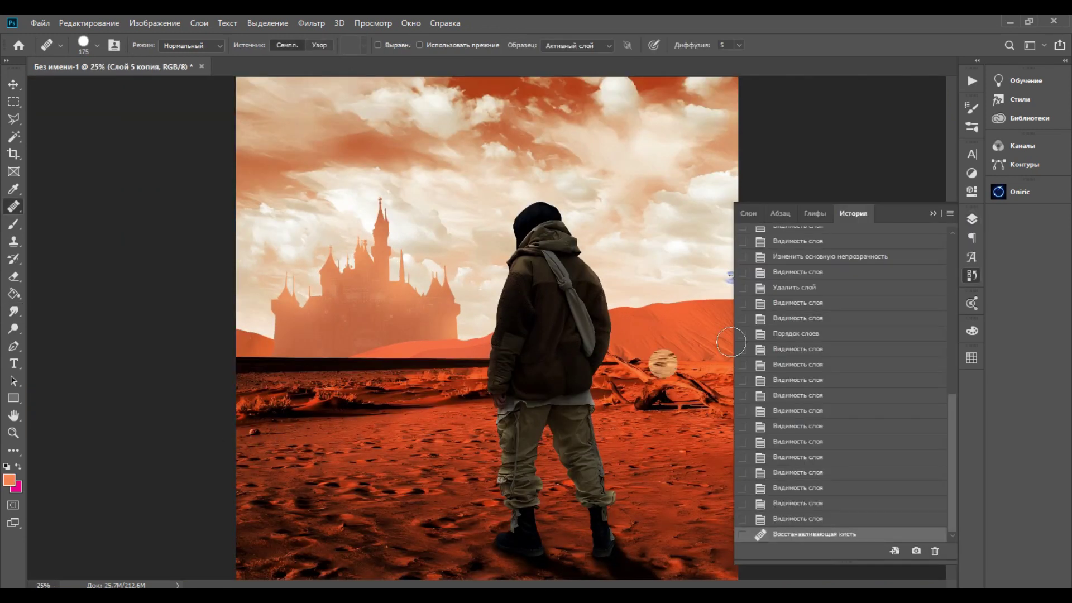
key(ctrl+z)
- Replace the plants and mounds on the sand beside the man on Слой 2 using the Healing Brush at size 175
click(972, 219)
click(769, 474)
mouse_move(299, 422)
mouse_down()
mouse_move(482, 406)
mouse_move(397, 388)
mouse_move(223, 383)
mouse_move(491, 378)
mouse_up()
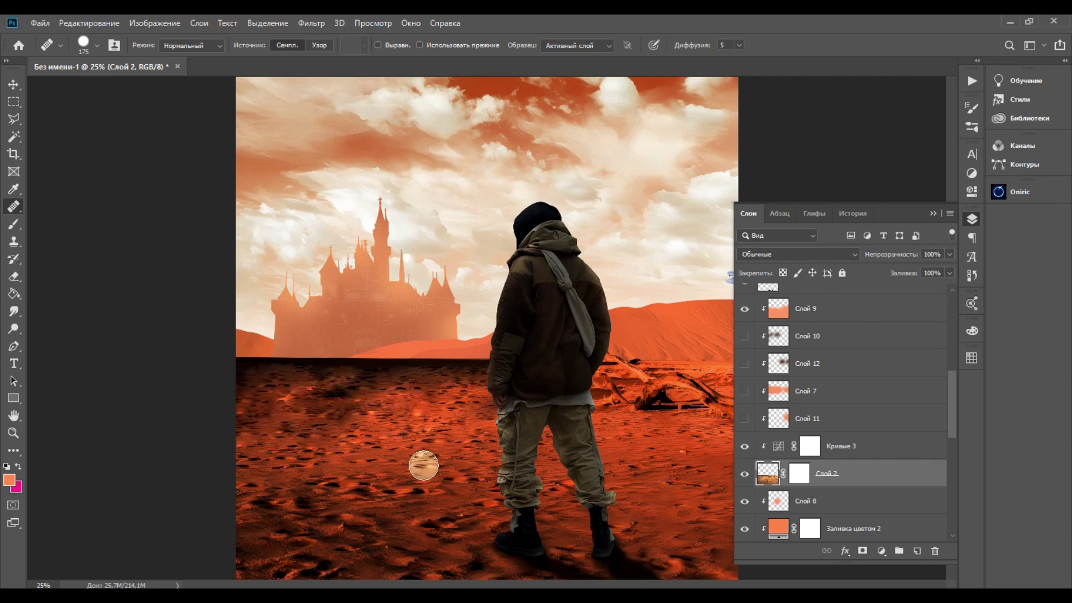
mouse_move(374, 419)
mouse_down()
mouse_move(401, 396)
mouse_move(474, 380)
mouse_move(355, 382)
mouse_move(481, 393)
mouse_up()
mouse_move(413, 473)
mouse_down()
mouse_move(380, 411)
mouse_move(352, 394)
mouse_move(238, 393)
mouse_move(436, 428)
mouse_up()
key(ctrl+plus)
scroll(424, 414, down, 1)
right_click(15, 210)
click(30, 219)
- Show the ground overlay layers Слой 11, Слой 7, Слой 12 and Слой 10 again and check the effect of Слой 9
click(745, 391)
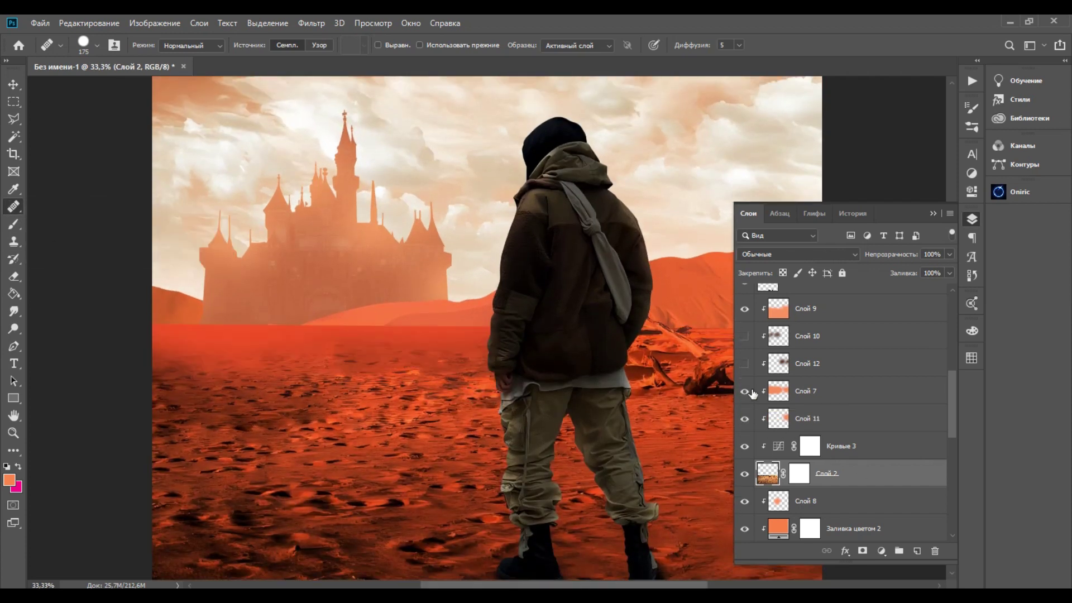
click(746, 364)
click(745, 338)
scroll(745, 313, up, 1)
click(748, 391)
click(748, 391)
key(ctrl+minus)
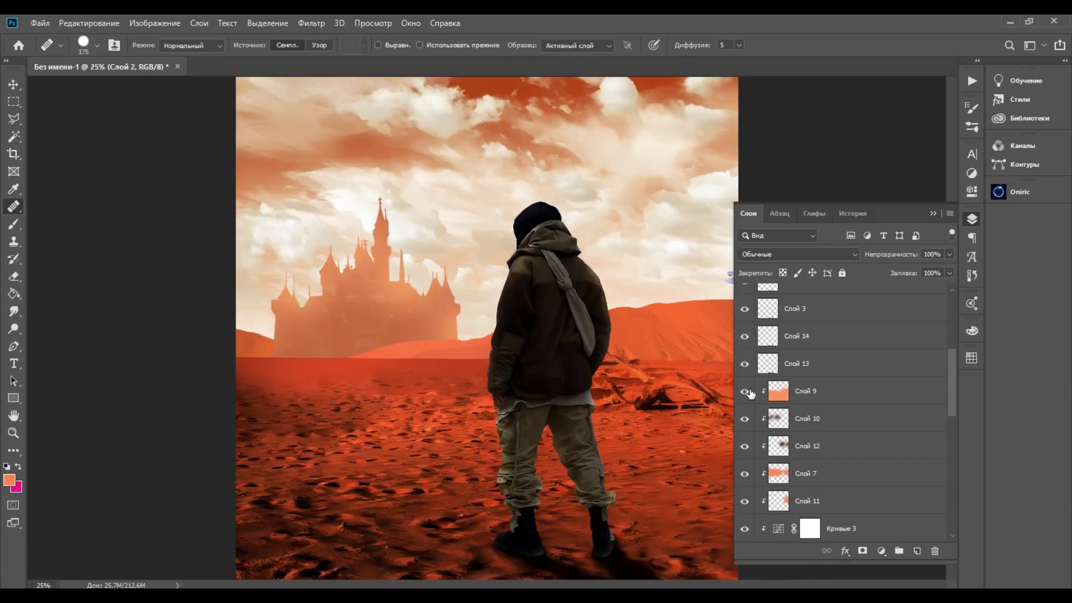
- Sample clean sand on Слой 2 and heal the ground toward the image's left edge
scroll(764, 385, down, 4)
alt+click(403, 409)
drag(362, 428, 246, 429)
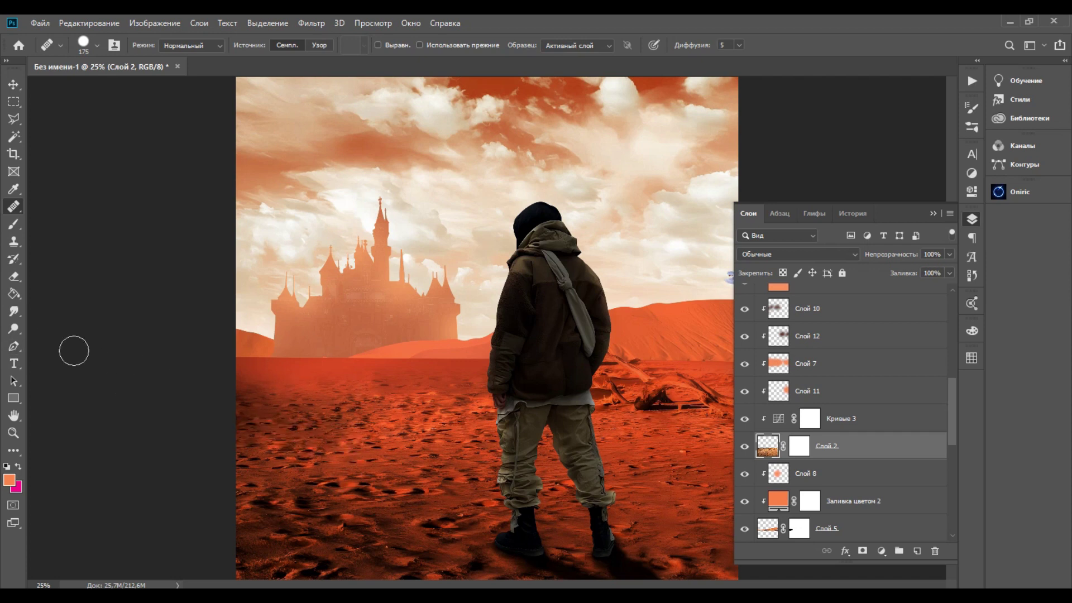
- Hide the overlay layers Слой 11, Слой 7, Слой 12, Слой 10 and Слой 9 to inspect the bare ground
drag(745, 391, 745, 310)
scroll(745, 314, up, 1)
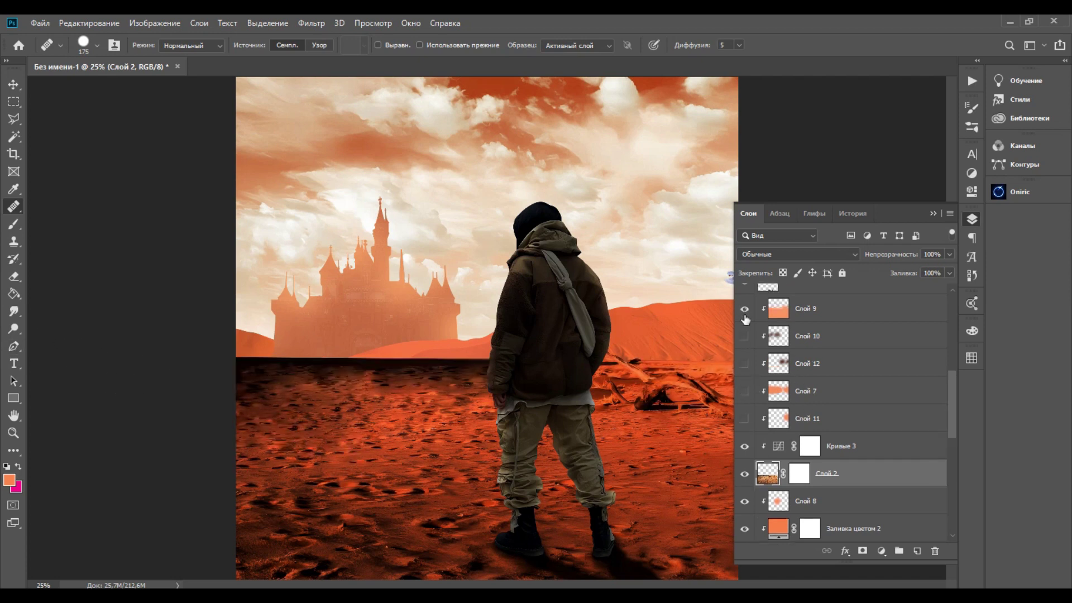
click(744, 311)
scroll(804, 441, down, 1)
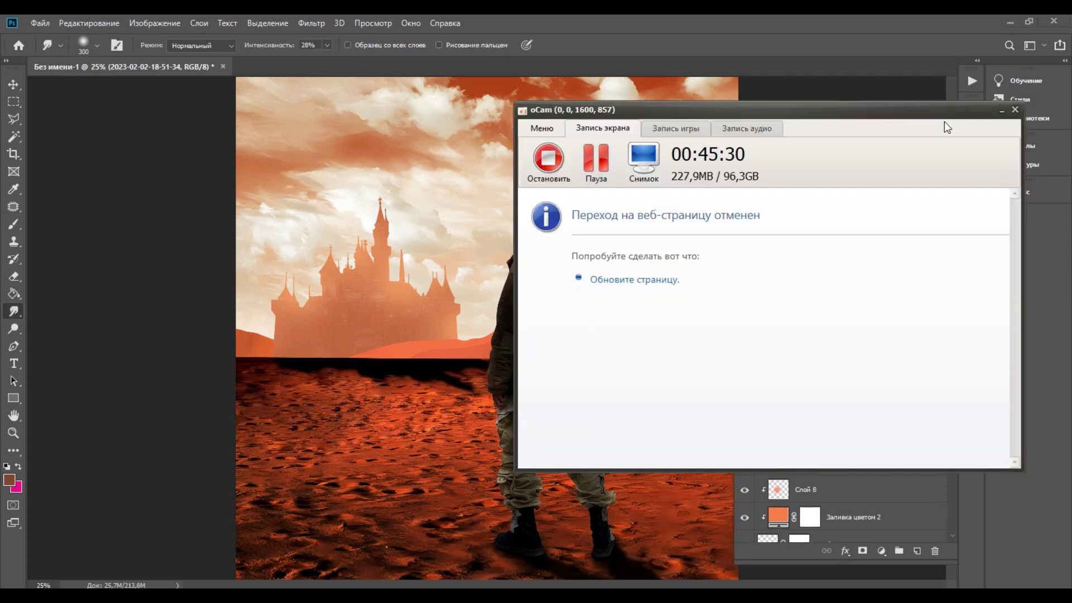
click(945, 124)
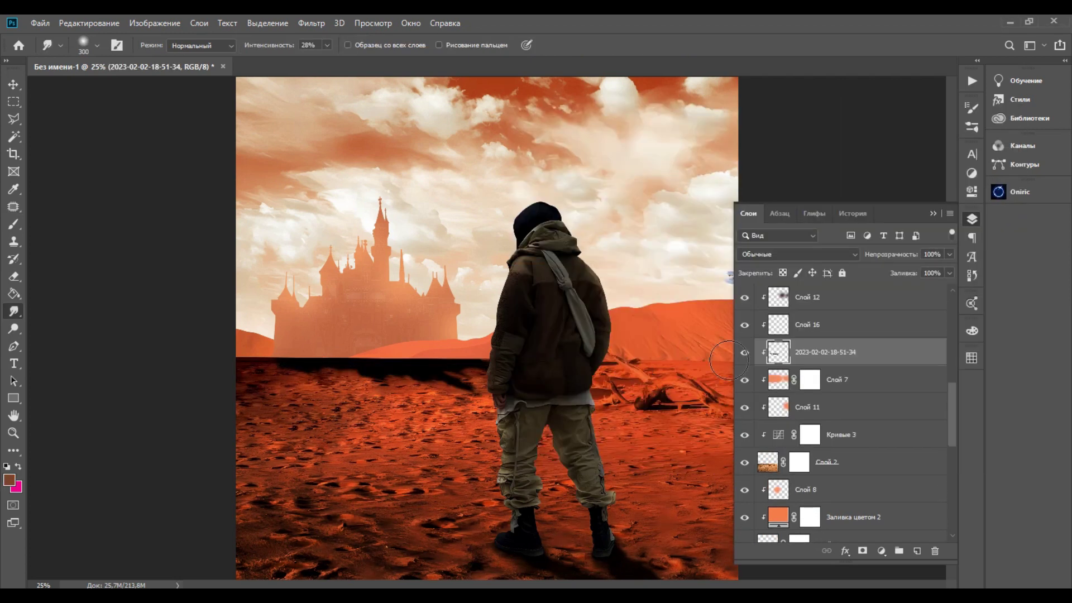
mouse_move(907, 269)
mouse_down()
mouse_move(928, 271)
mouse_move(919, 270)
mouse_up()
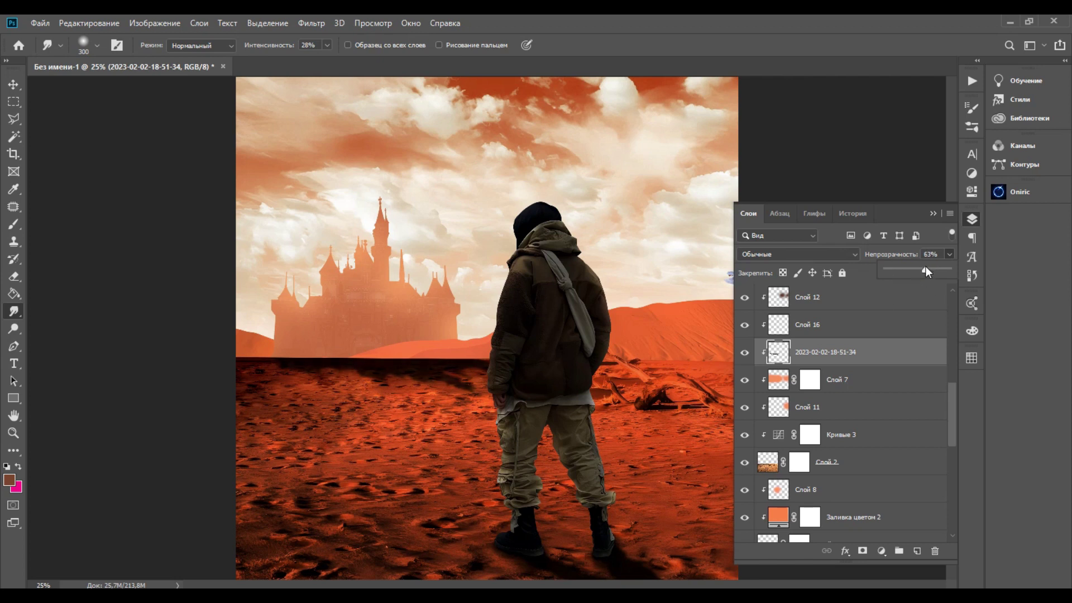
click(746, 354)
click(745, 354)
key(ctrl+alt+shift+n)
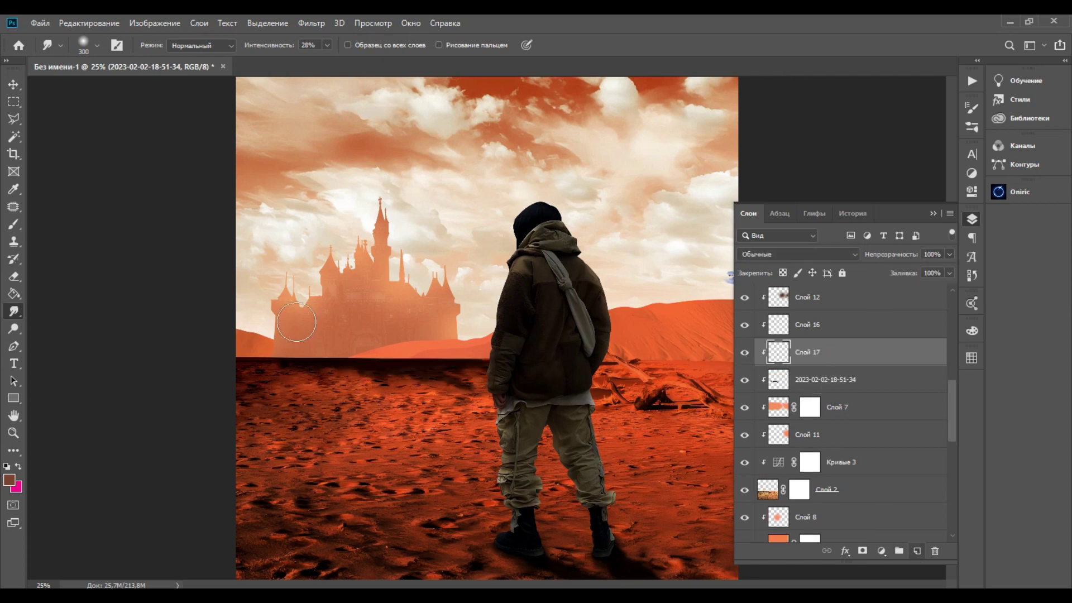
key(b)
click(8, 479)
click(957, 332)
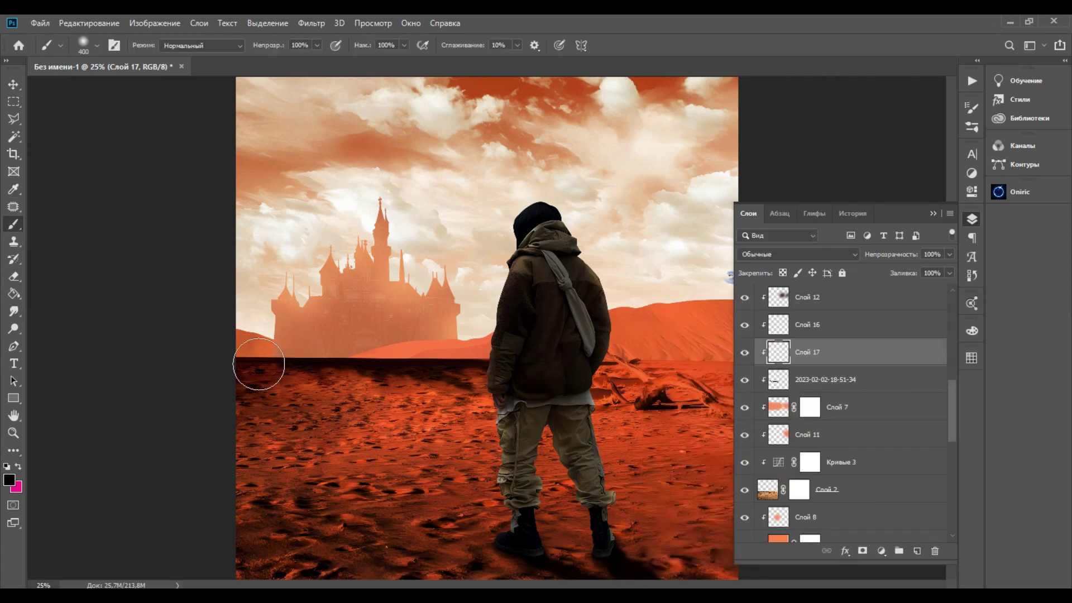
click(746, 353)
click(746, 352)
key(Delete)
click(917, 551)
click(9, 479)
click(957, 333)
click(796, 254)
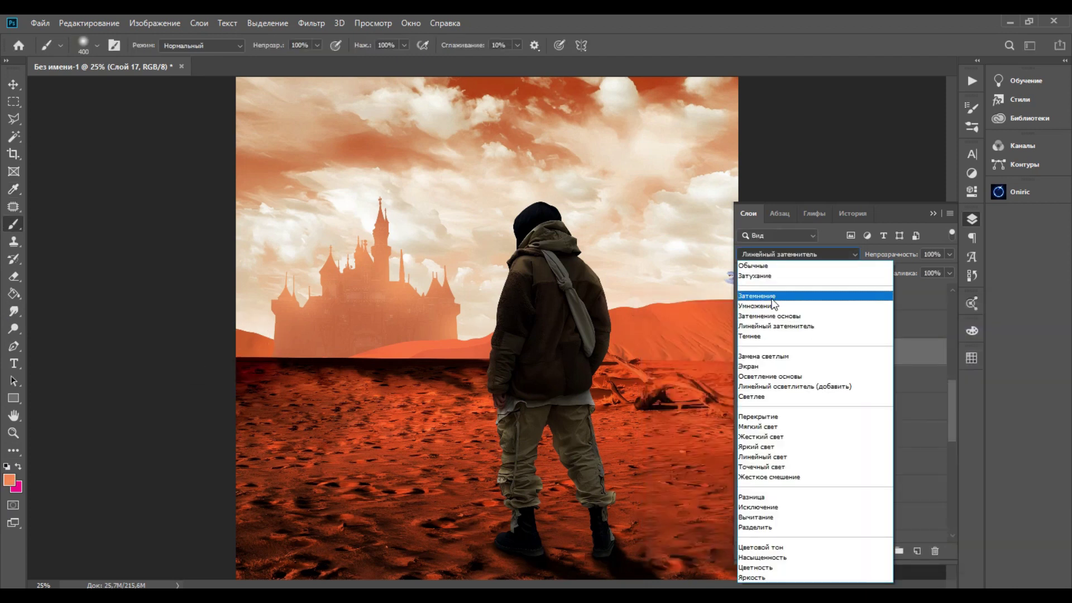
click(766, 355)
drag(949, 254, 921, 271)
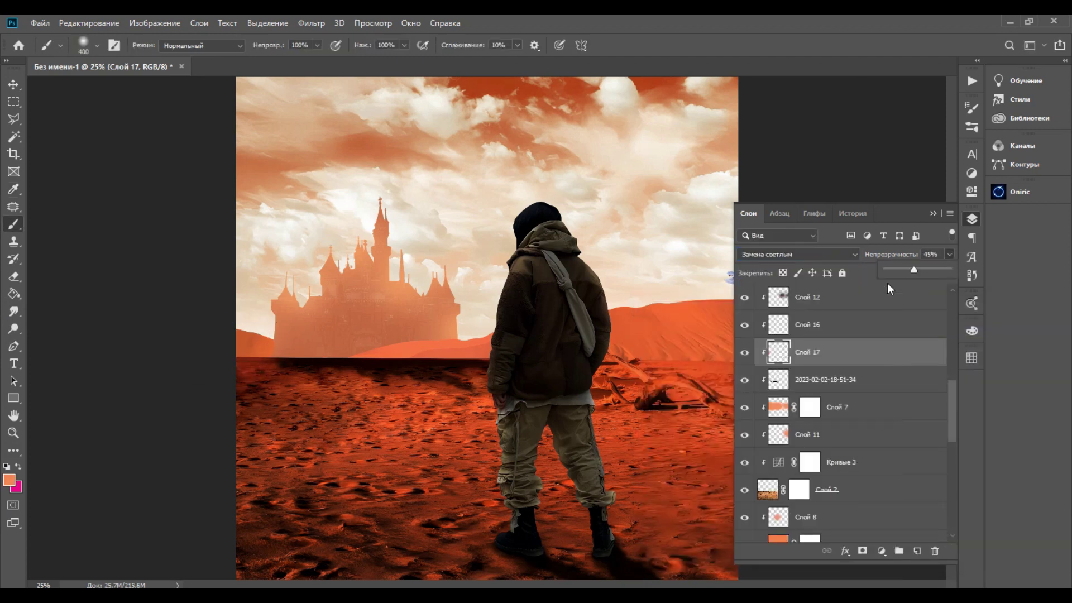
drag(246, 364, 249, 378)
scroll(840, 430, down, 1)
scroll(839, 430, up, 3)
right_click(801, 409)
click(799, 298)
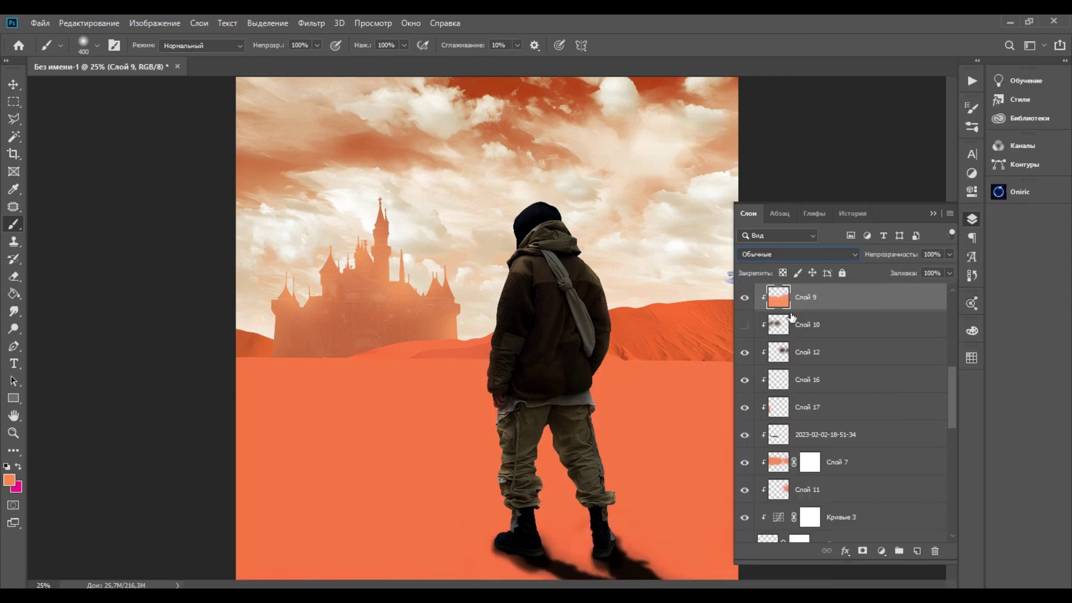
click(972, 276)
click(803, 489)
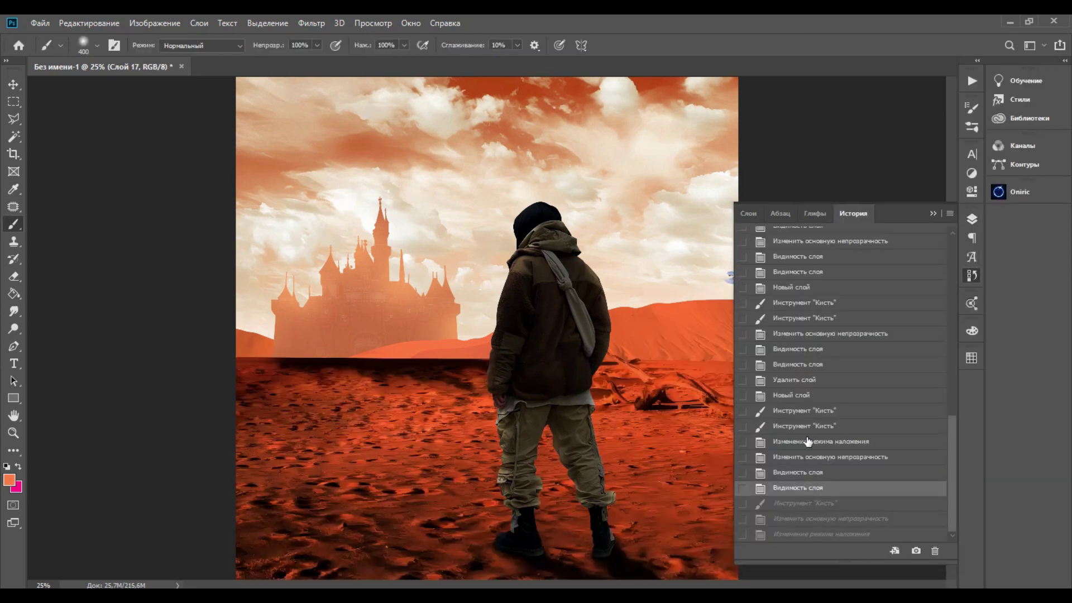
click(972, 219)
click(744, 407)
click(744, 407)
key(e)
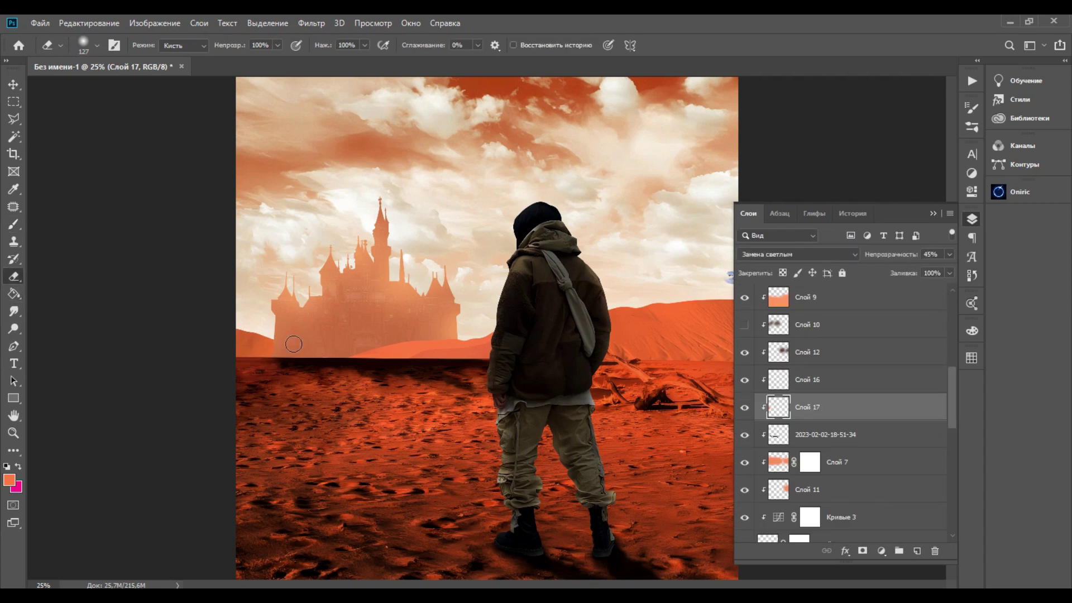
key(b)
drag(251, 363, 273, 546)
key(ctrl+z)
- Dab orange at the sand's far left edge on Слой 17 and set it to Линейный осветлитель (добавить) at 48% opacity
click(249, 363)
drag(939, 271, 916, 270)
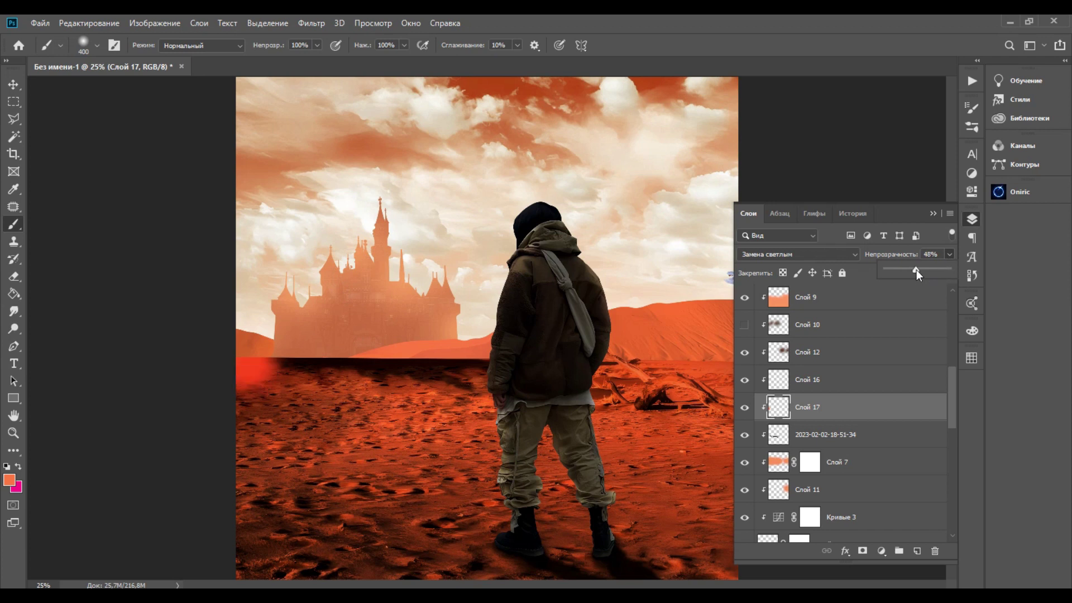
click(797, 254)
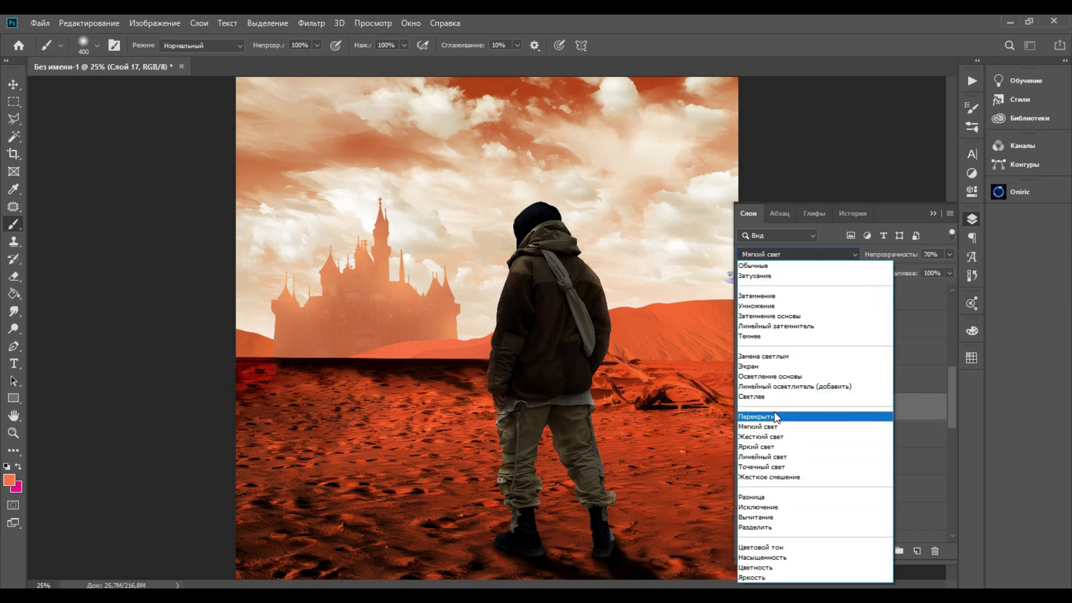
click(773, 386)
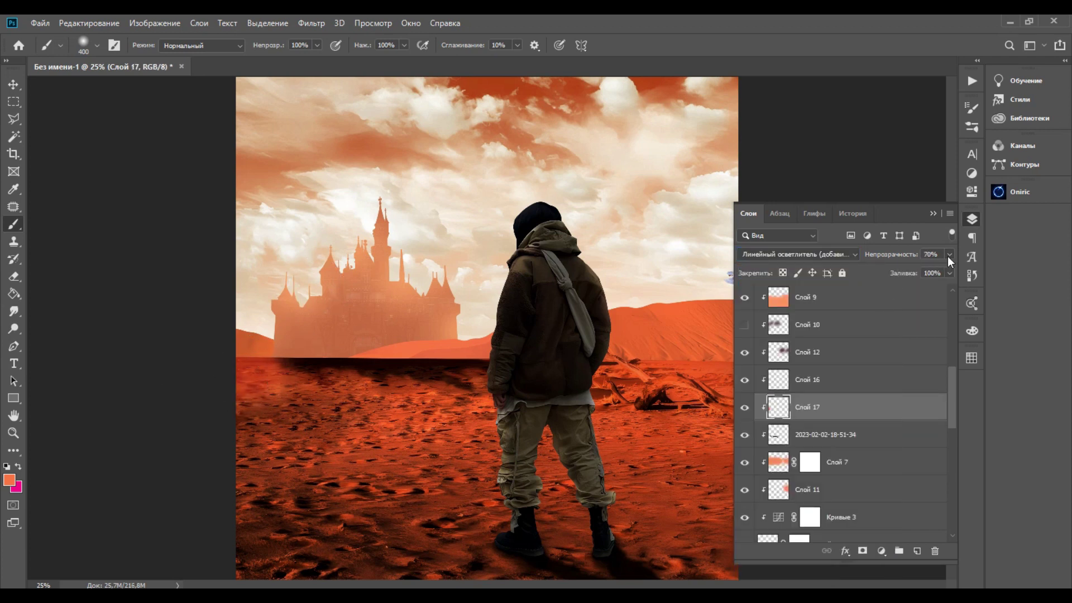
drag(949, 257, 916, 269)
click(745, 408)
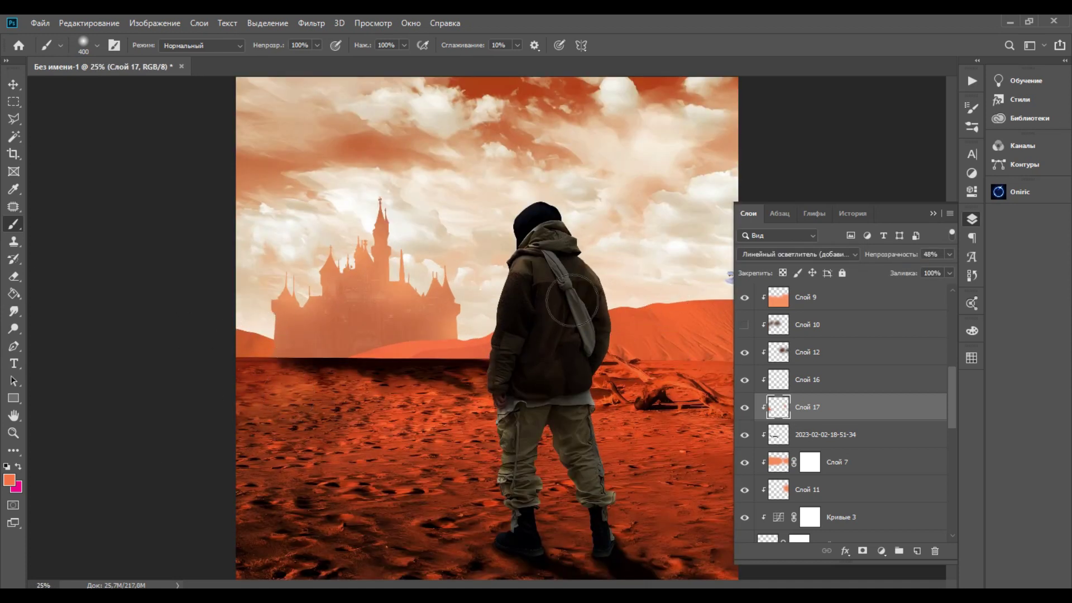
- Set the opacity of the shadow layer Слой 10 to about 17% and hide it again
scroll(835, 436, up, 5)
click(745, 463)
click(745, 463)
click(745, 463)
click(819, 468)
click(949, 255)
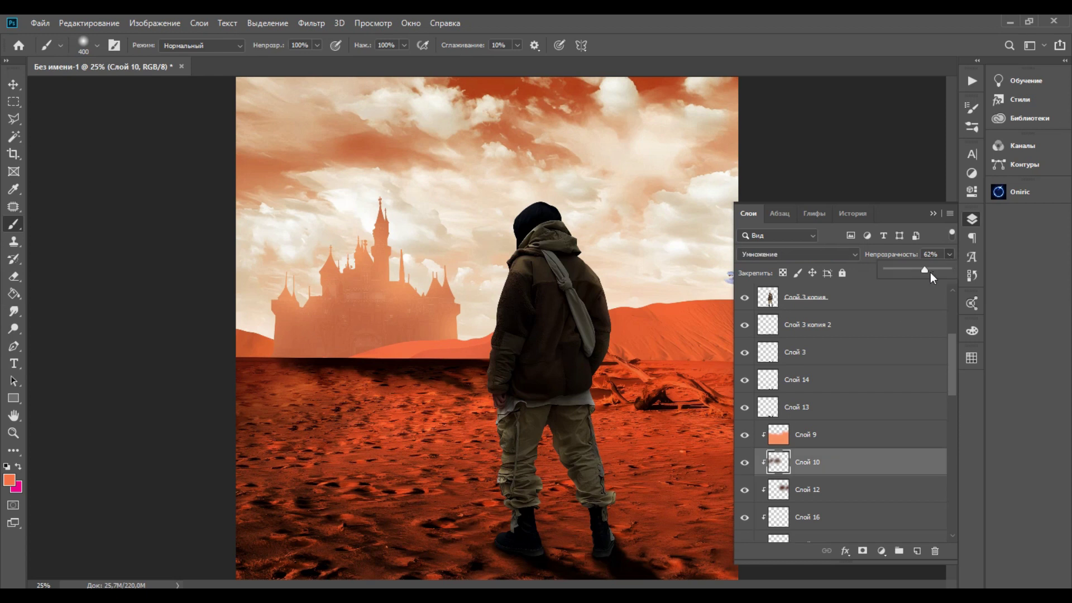
drag(926, 271, 895, 271)
click(744, 463)
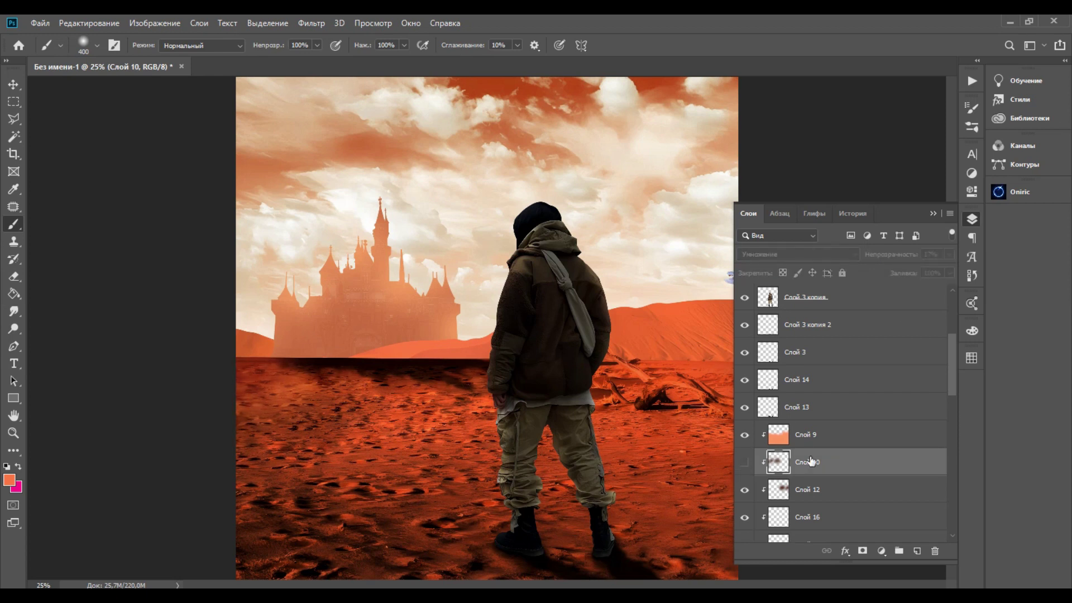
- Try painting a black shadow over the dune below the castle on a new layer above Заливка цветом 2
scroll(836, 447, down, 10)
click(830, 461)
click(835, 445)
key(ctrl+shift+alt+n)
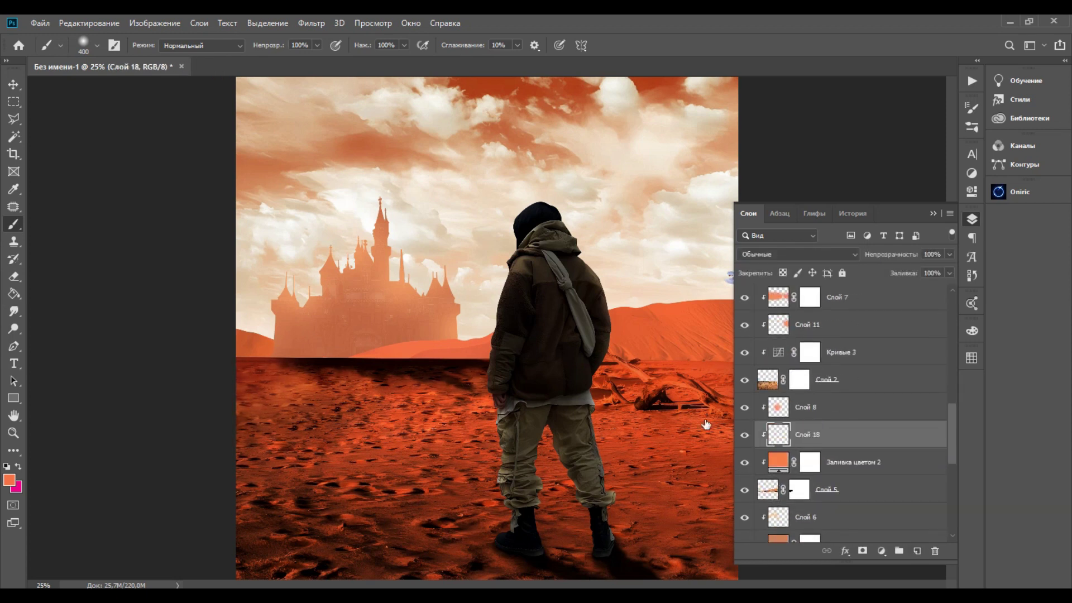
click(11, 481)
click(650, 508)
click(944, 335)
drag(384, 350, 427, 351)
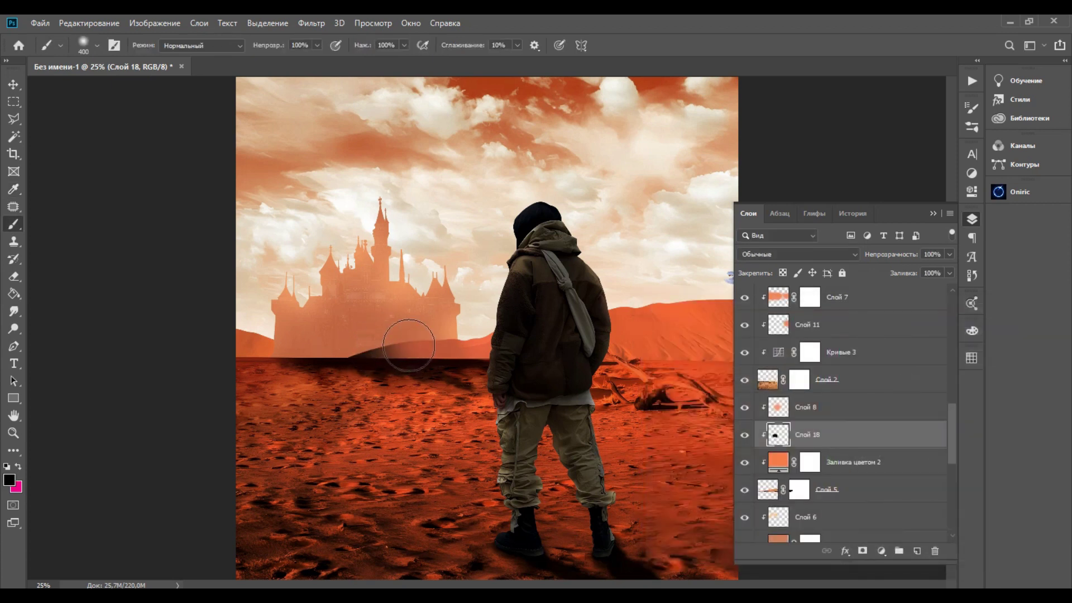
- Try the black dune shadow above Слой 8 with Умножение and with 89% opacity, and delete that layer
drag(826, 434, 826, 395)
drag(480, 357, 462, 365)
click(829, 256)
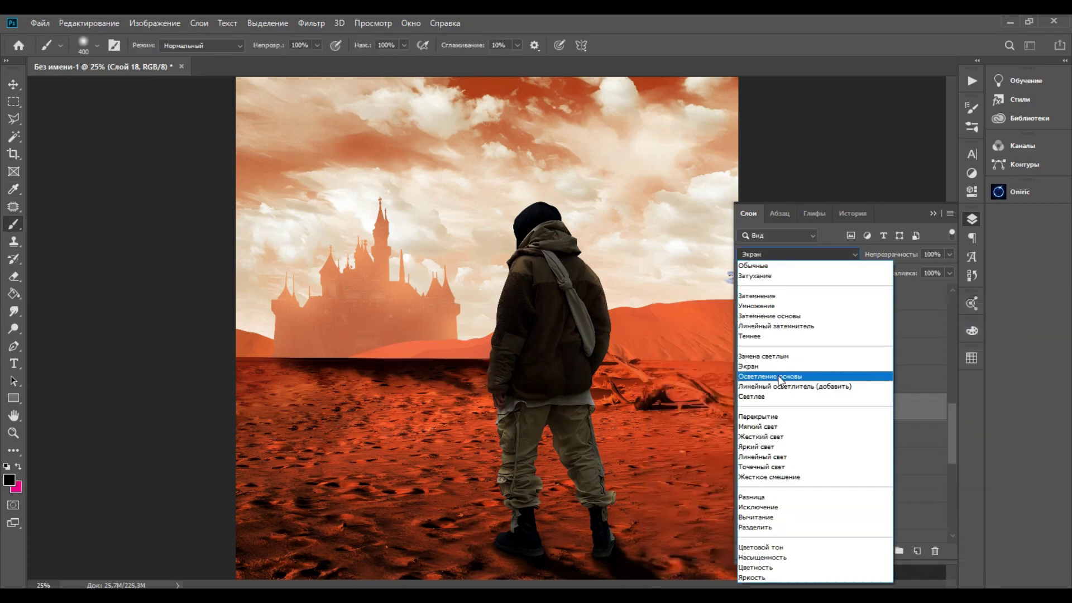
click(772, 307)
scroll(838, 351, up, 1)
click(839, 353)
click(807, 490)
mouse_move(950, 254)
mouse_down()
mouse_move(923, 268)
mouse_move(940, 270)
mouse_up()
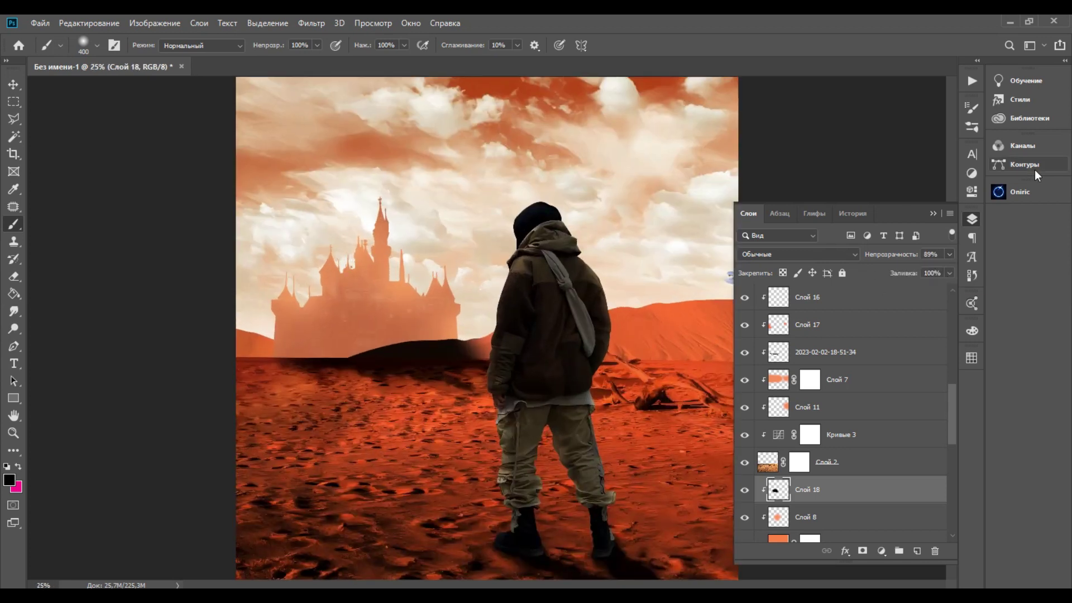
right_click(807, 491)
click(885, 105)
- Try painting on the mask of Слой 5 around the castle's base and undo the stroke
scroll(815, 436, down, 2)
scroll(815, 447, up, 1)
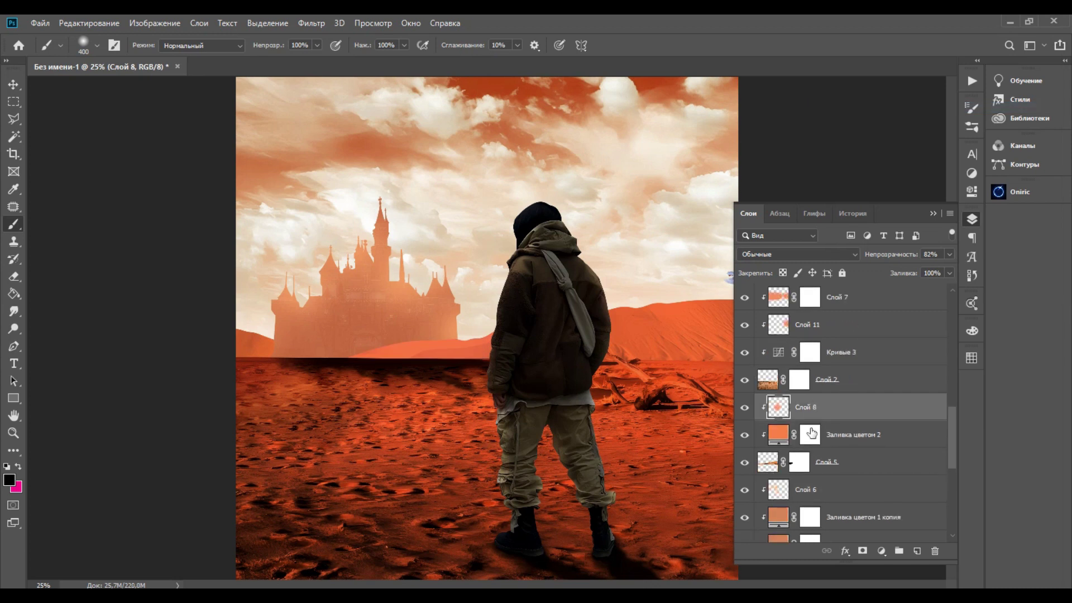
click(808, 462)
drag(385, 371, 372, 239)
key(ctrl+z)
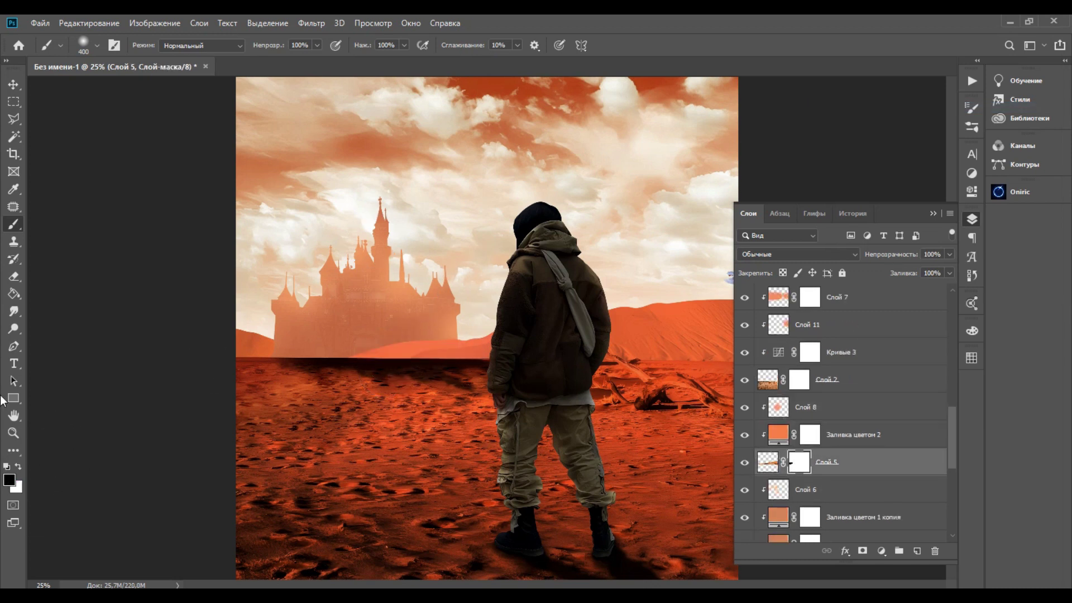
scroll(791, 416, up, 3)
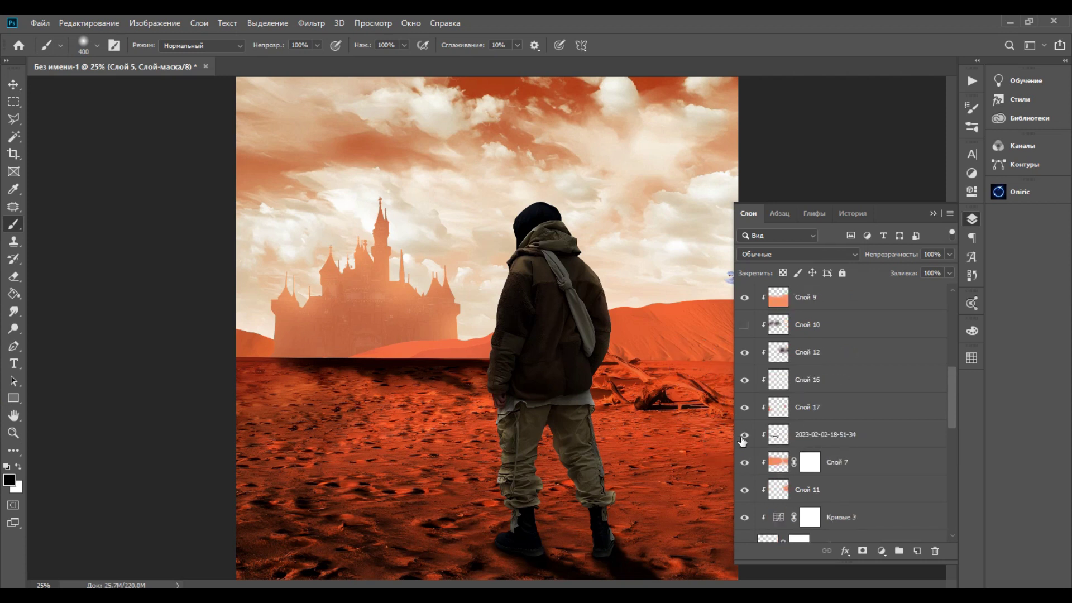
click(745, 434)
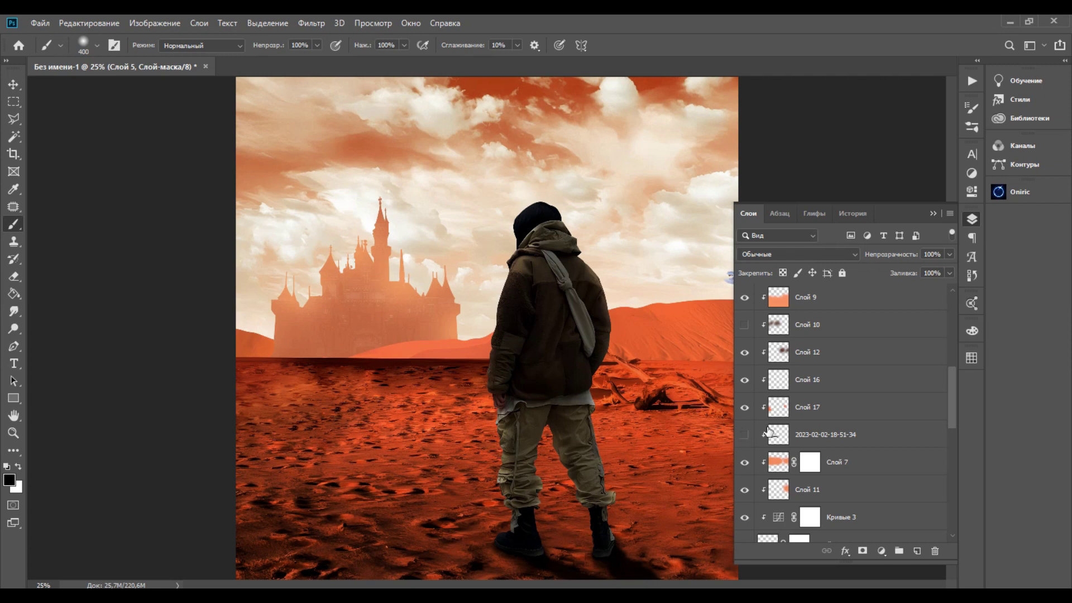
click(744, 434)
click(776, 435)
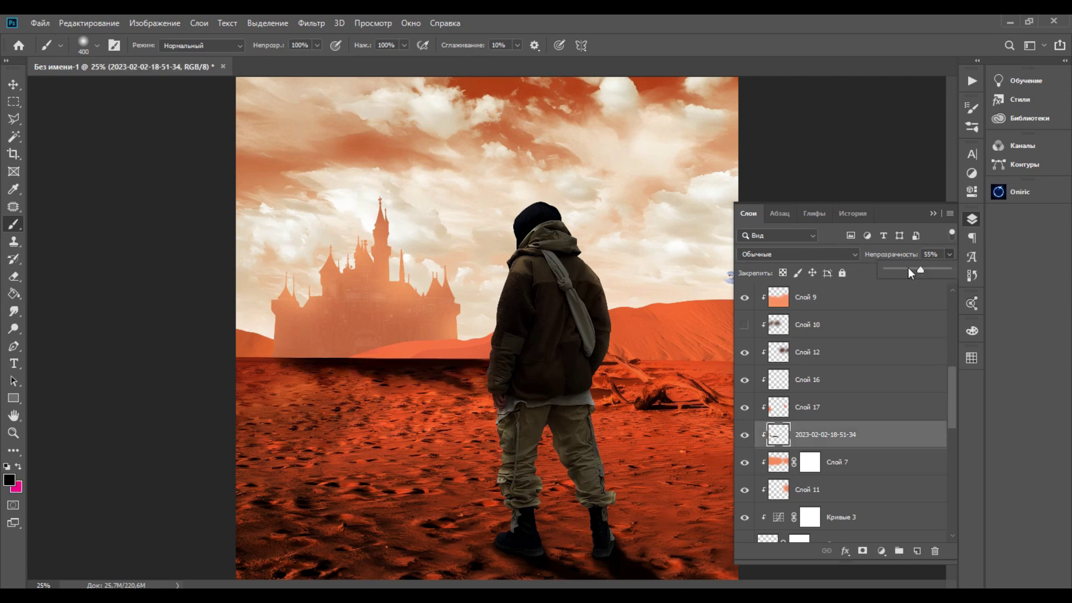
click(744, 434)
click(744, 434)
- Try the Экран blending mode on the orange haze layer Слой 7
click(838, 462)
click(797, 254)
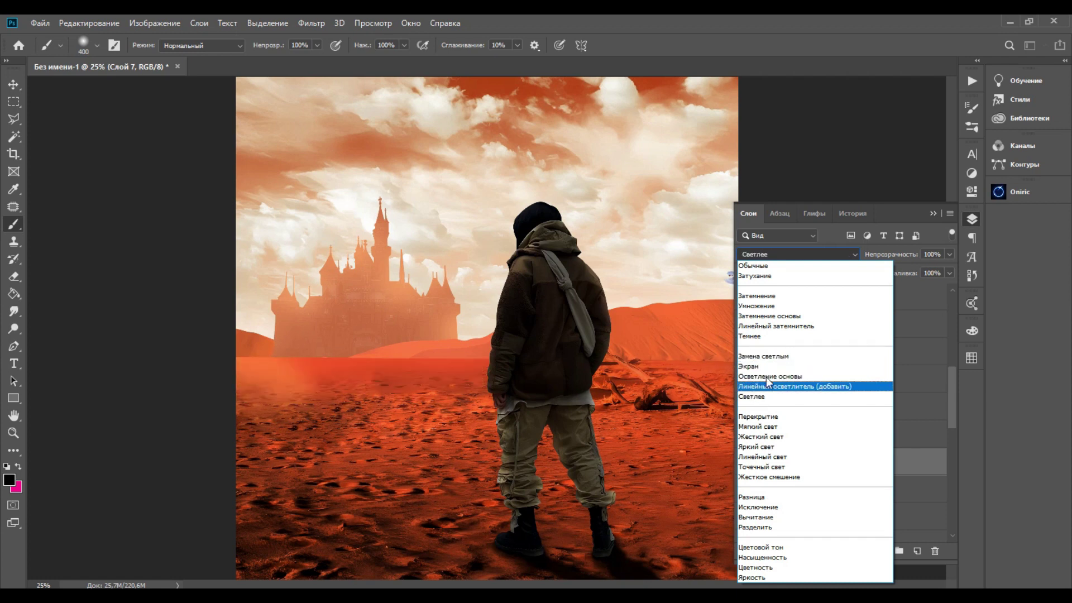
click(766, 371)
click(744, 411)
click(743, 411)
click(743, 411)
click(742, 434)
click(742, 434)
click(749, 328)
scroll(771, 465, down, 1)
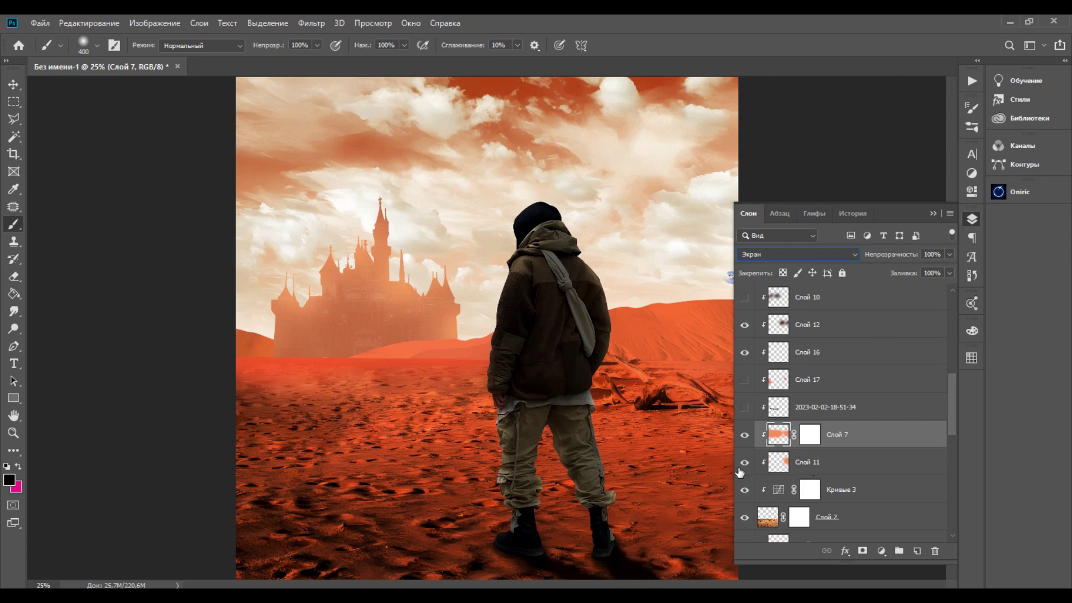
- Compare blending modes on Слой 7 and set it to Светлее at about 88% opacity
click(845, 255)
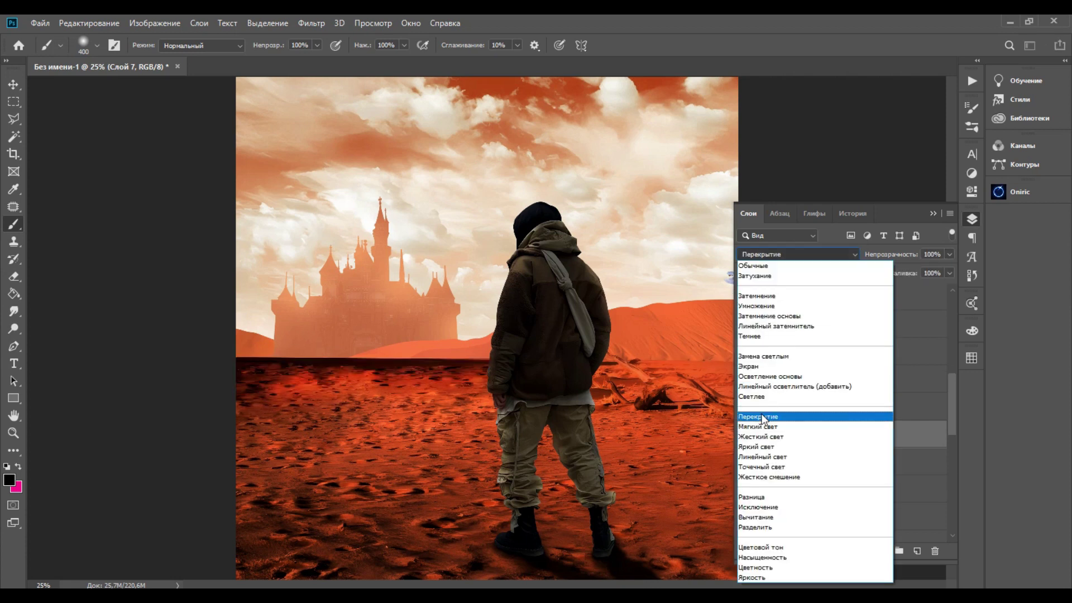
click(760, 366)
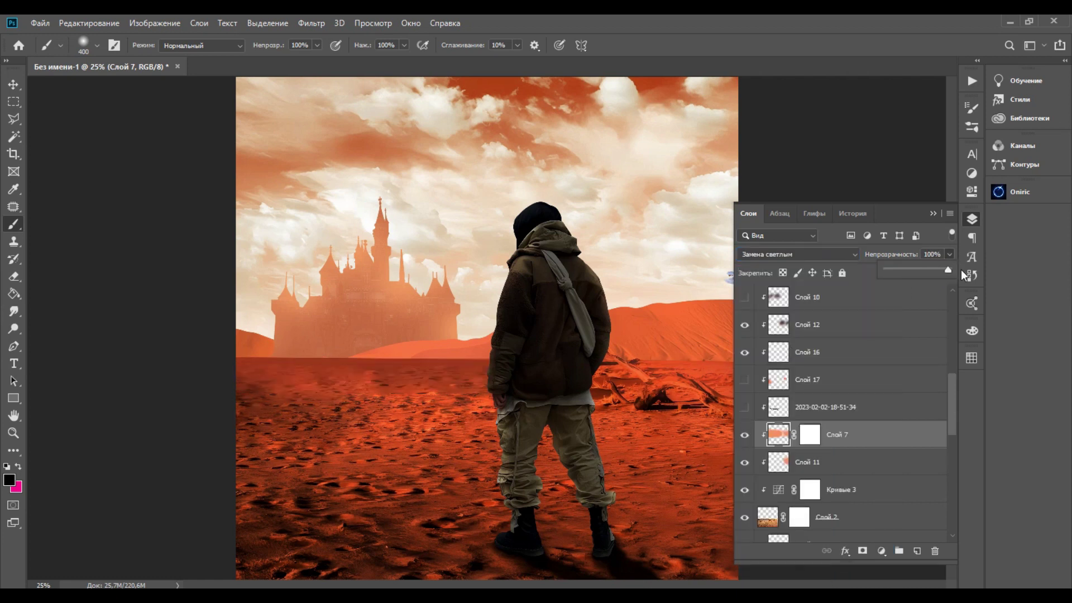
click(798, 254)
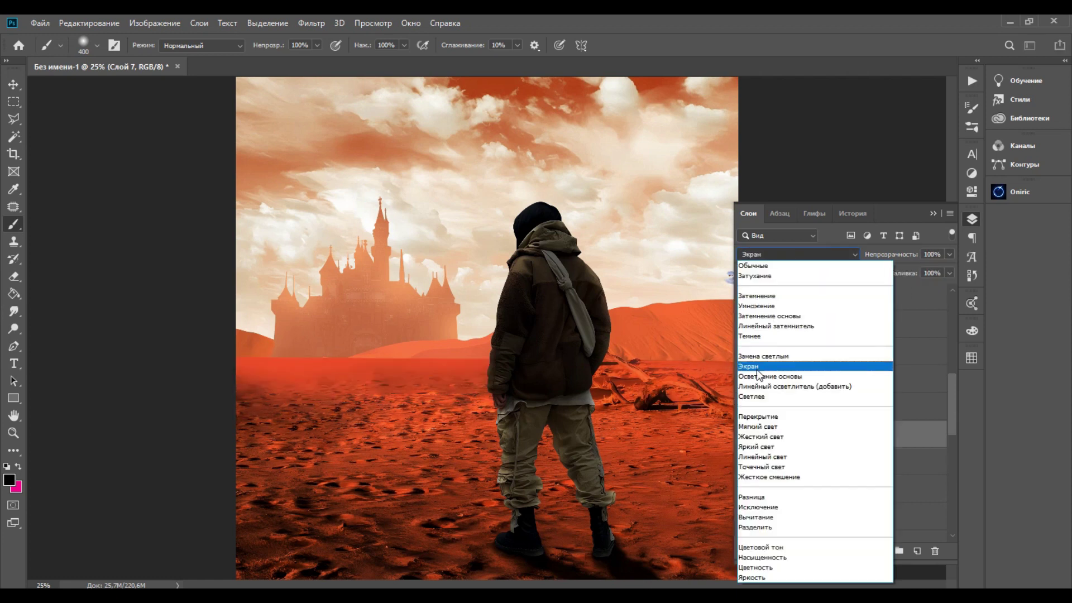
click(750, 396)
click(949, 254)
drag(948, 268, 940, 269)
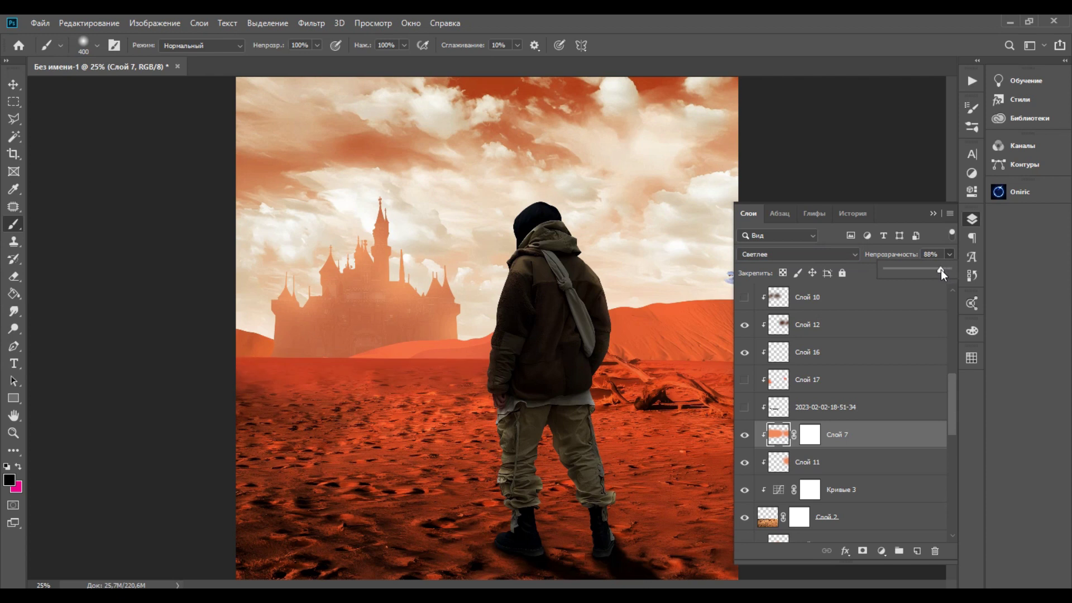
- Make the shadow layer Слой 10 visible again
scroll(565, 261, down, 1)
scroll(886, 377, up, 3)
click(745, 379)
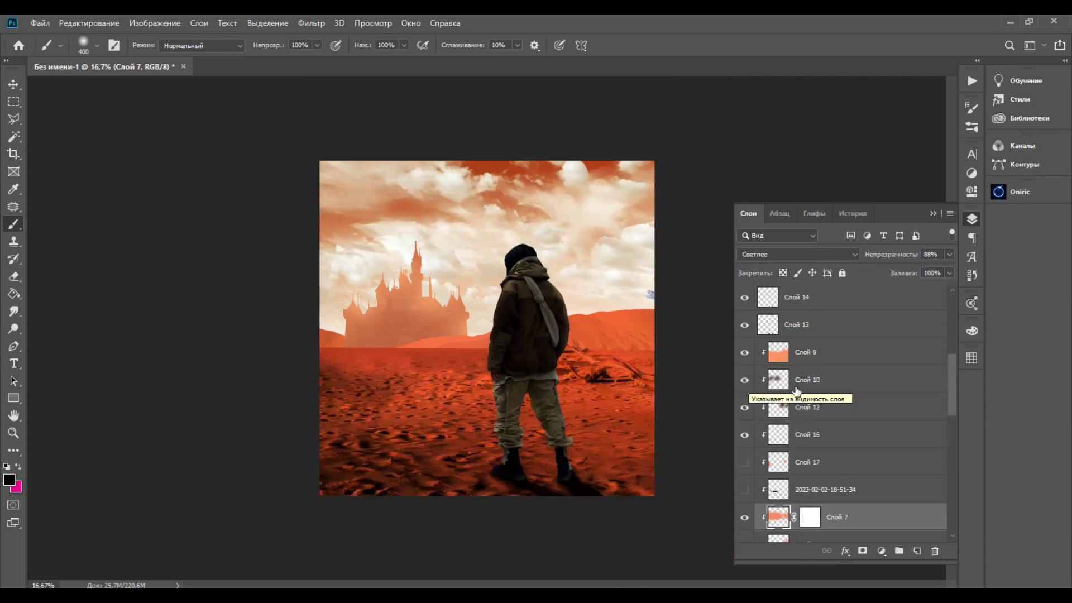
- Place a copy of the dune layer Слой 5 beneath it and add a new layer clipped to the copy
scroll(797, 390, down, 7)
scroll(844, 495, down, 11)
drag(826, 390, 798, 399)
click(917, 551)
right_click(799, 409)
click(854, 276)
- Tint the copied dune left of the castle's base orange on Слой 18, at about 83% opacity
click(9, 480)
click(425, 336)
key(Return)
key(ctrl+plus)
key(ctrl+plus)
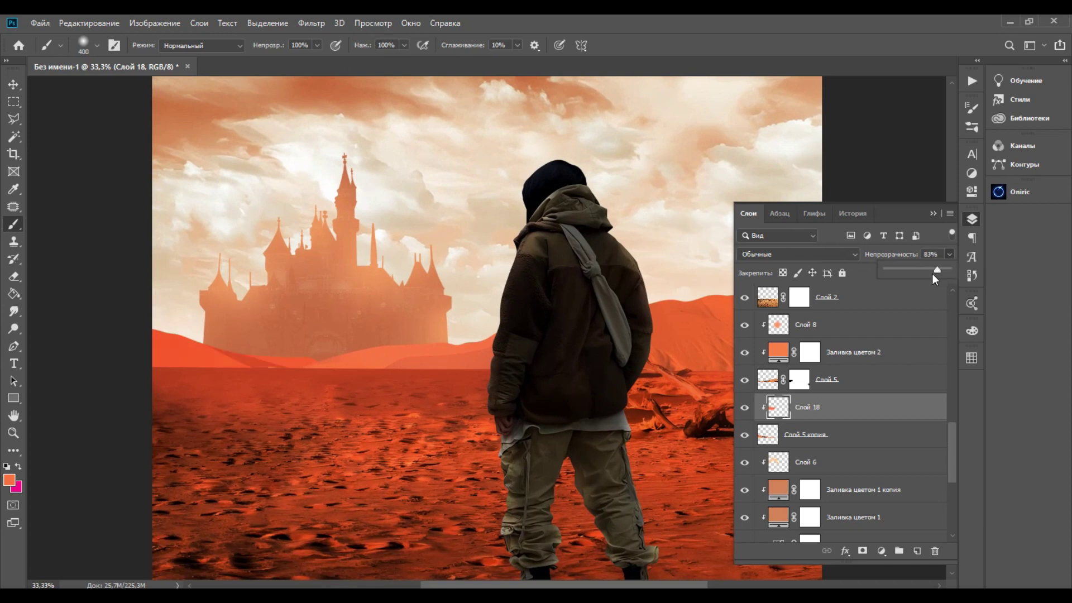
- Pick a dark paint colour and hide the orange tint layer Слой 18
click(10, 480)
click(654, 505)
click(939, 332)
click(745, 407)
- Darken the copied dune's slope with a near-black colour on a new layer clipped to Слой 5 копия
click(838, 434)
click(9, 479)
click(254, 361)
click(933, 333)
drag(248, 349, 327, 357)
key(ctrl+z)
click(917, 551)
key(ctrl+alt+g)
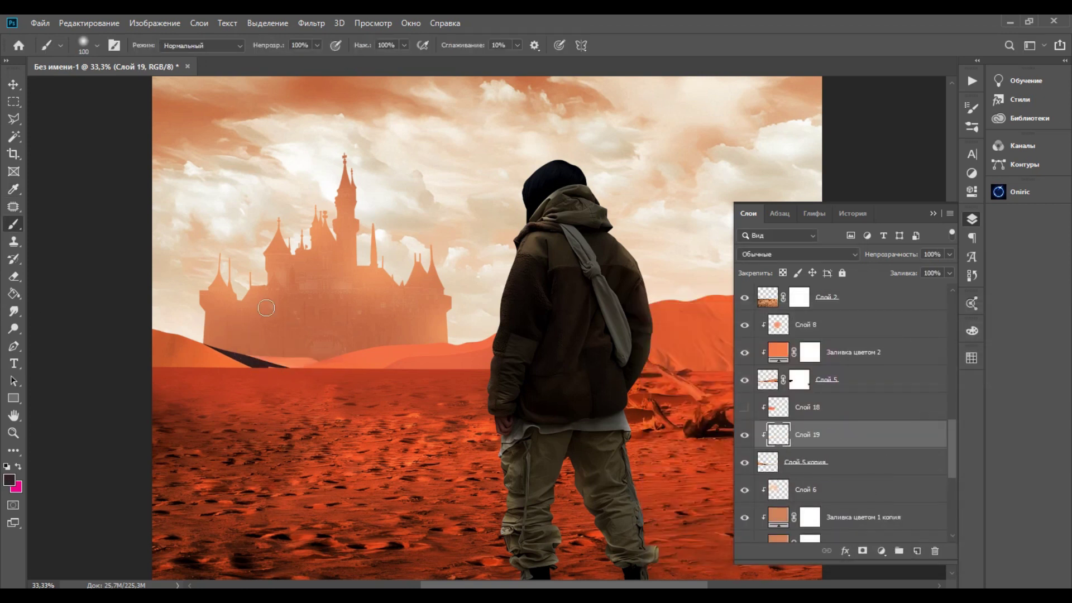
- Show Слой 18 again and set its opacity to 65%
click(744, 407)
click(828, 412)
drag(949, 254, 927, 270)
- Add a new layer above Заливка цветом 2 and outline the central dune below the castle with the Polygonal Lasso
scroll(816, 469, up, 3)
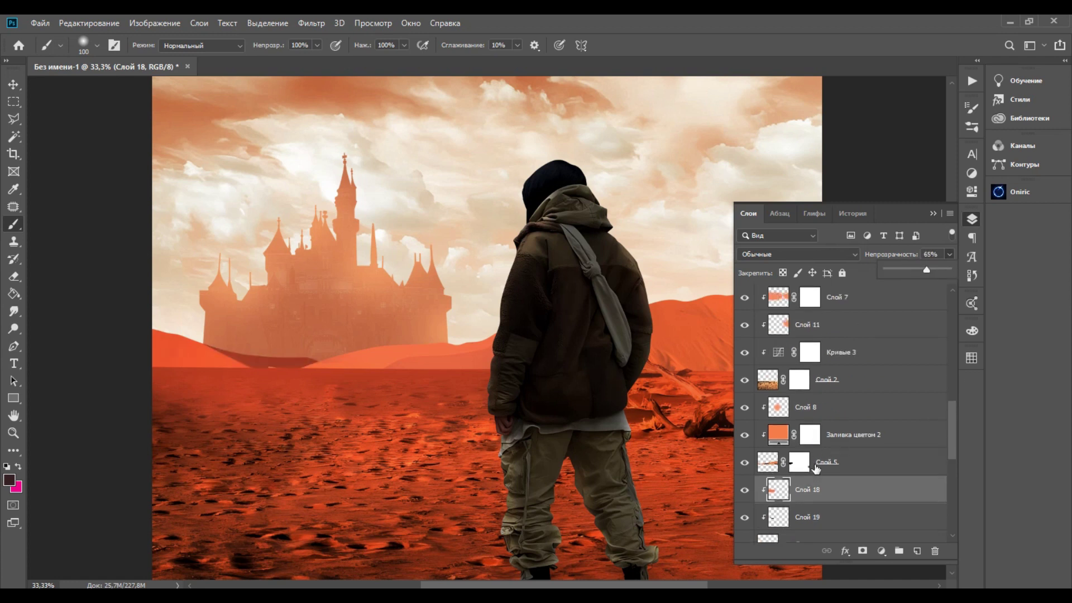
scroll(847, 378, up, 1)
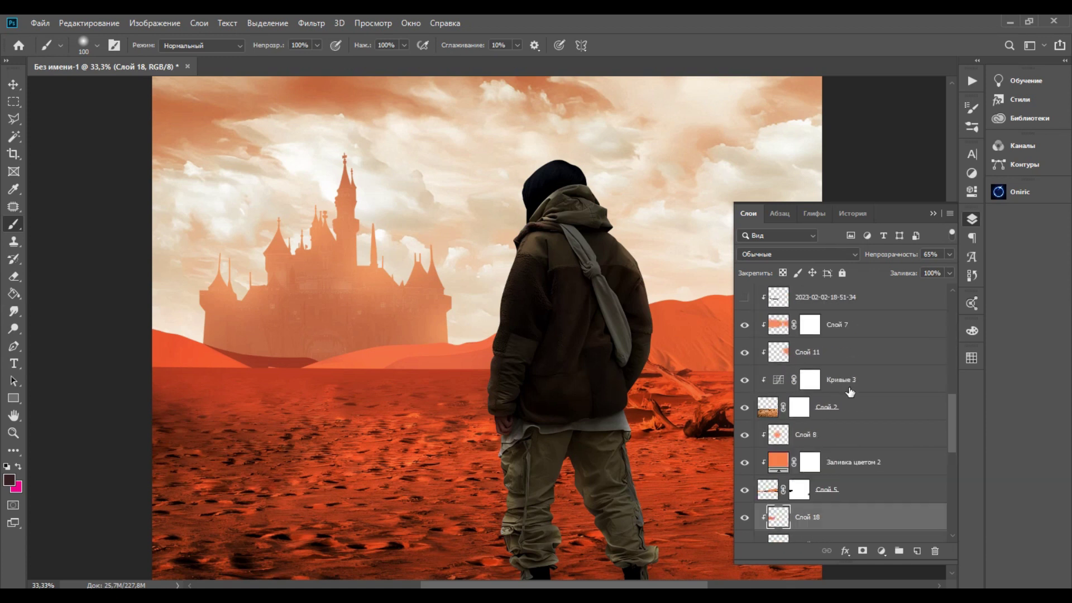
scroll(838, 375, up, 4)
scroll(839, 385, down, 7)
click(855, 408)
click(860, 381)
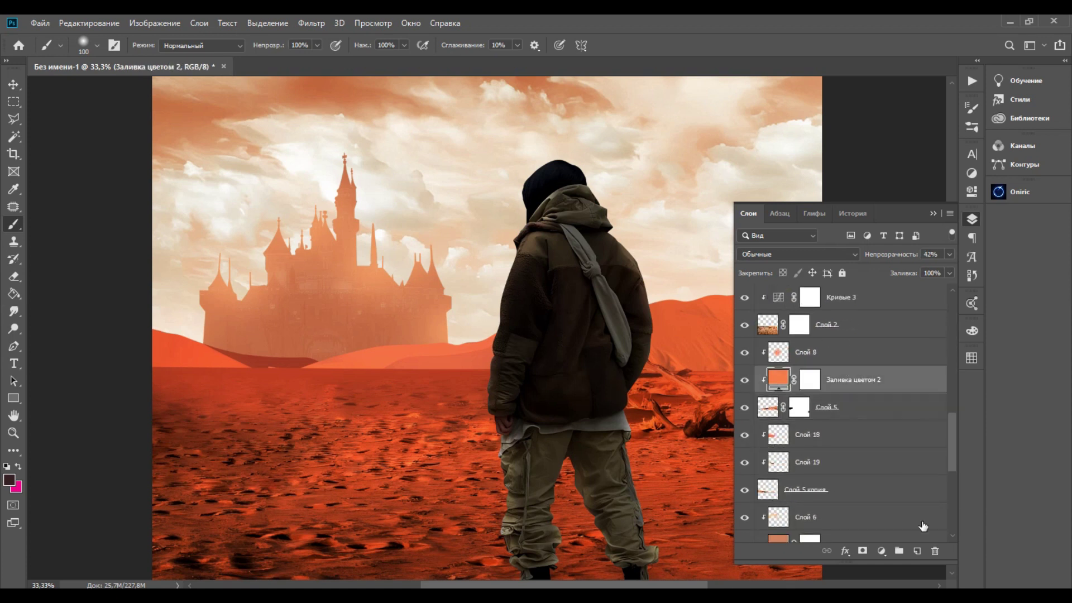
click(917, 551)
click(14, 120)
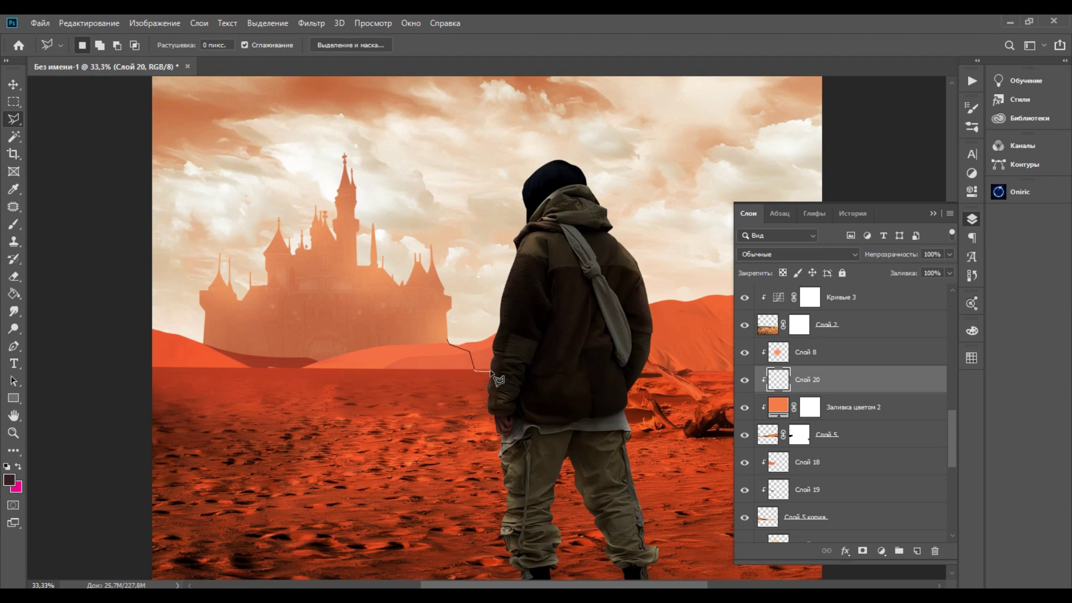
click(447, 340)
- Try darkening the selected central dune with a dark fill on Слой 20 and clear the selection
right_click(416, 348)
click(449, 510)
click(539, 161)
click(564, 172)
click(651, 162)
right_click(541, 182)
click(558, 190)
right_click(441, 301)
click(854, 388)
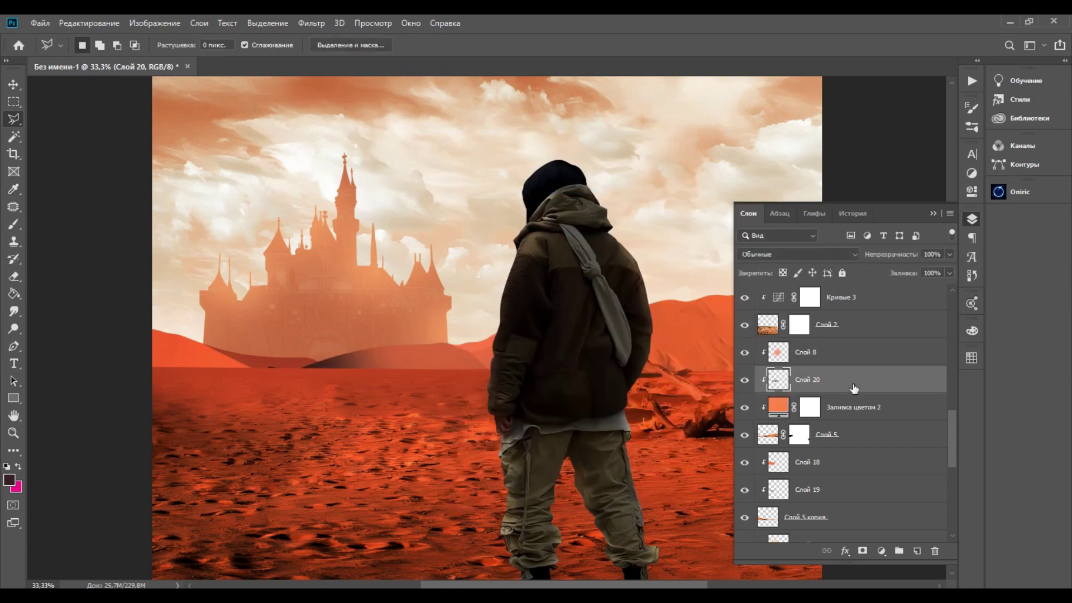
- Step back in the document history to recover the selection around the central dune
click(852, 214)
click(837, 472)
click(14, 224)
right_click(352, 364)
click(322, 333)
click(748, 213)
click(14, 136)
click(17, 121)
right_click(372, 291)
click(917, 552)
right_click(403, 250)
click(744, 407)
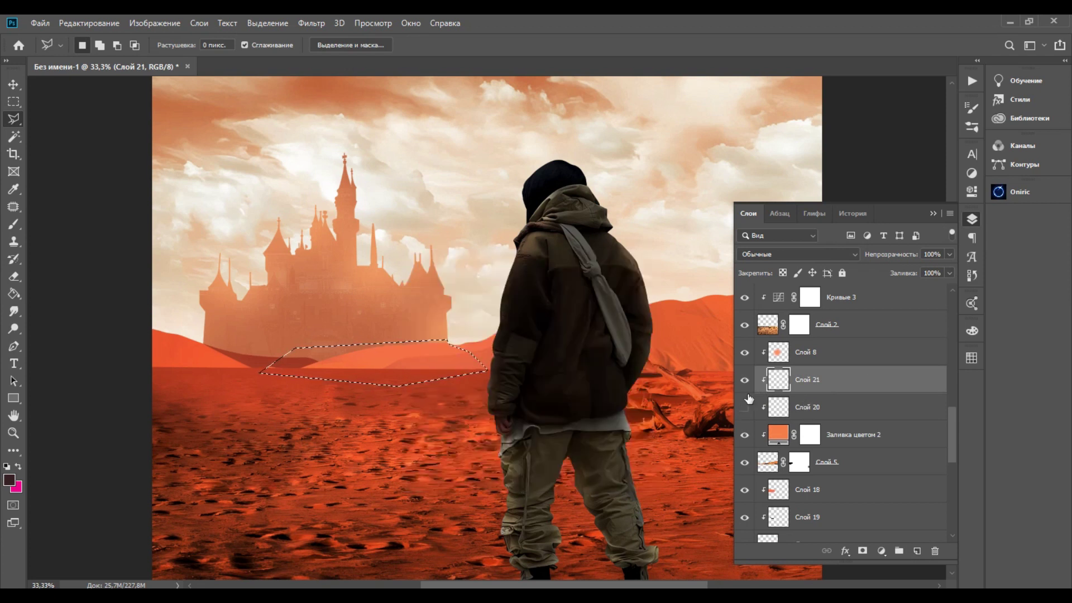
right_click(841, 380)
click(646, 106)
click(745, 381)
- Try filling the dune selection on Слой 20 with the current fill settings and undo it
right_click(441, 244)
click(520, 408)
click(651, 152)
right_click(425, 284)
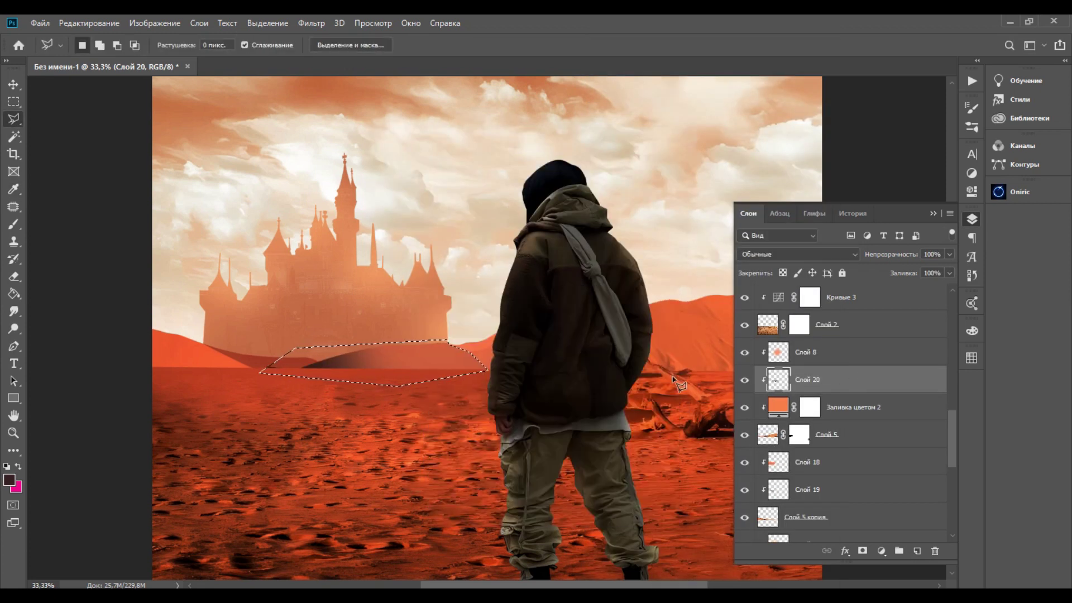
key(ctrl+z)
- Fill the central dune selection on Слой 20 with black and deselect
right_click(395, 316)
click(475, 479)
click(520, 163)
click(497, 266)
click(650, 162)
right_click(532, 244)
click(563, 250)
- Move the black dune layer Слой 20 above Слой 8 and lower its opacity to about 31%
click(745, 380)
click(744, 380)
click(745, 408)
click(745, 409)
click(745, 353)
click(745, 352)
drag(829, 380, 826, 345)
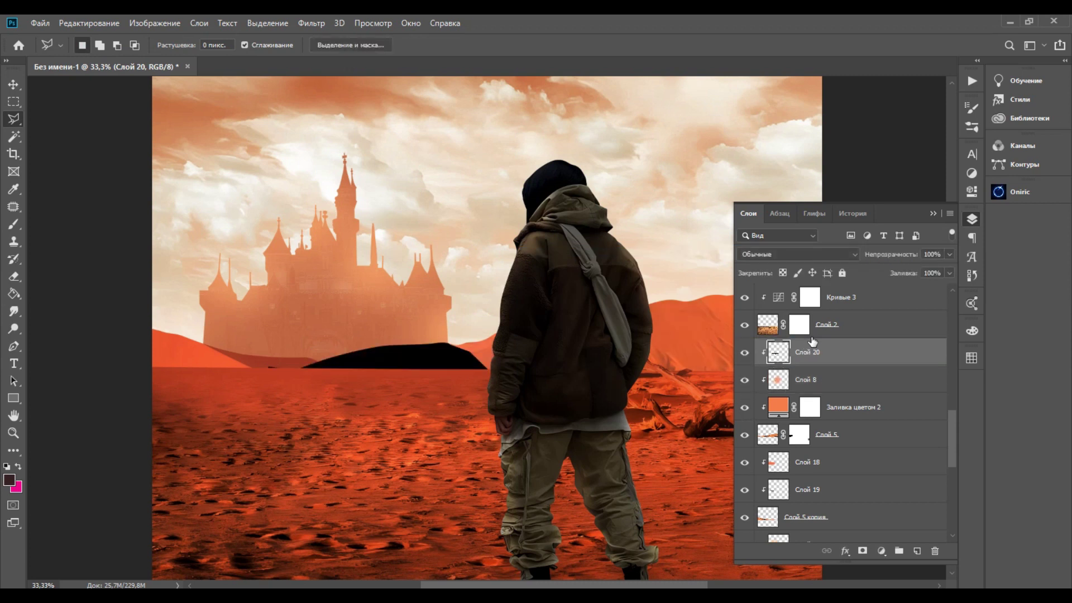
drag(932, 268, 911, 270)
- Add a dark maroon Color Overlay effect to the central dune layer Слой 20
right_click(838, 352)
click(743, 39)
click(336, 416)
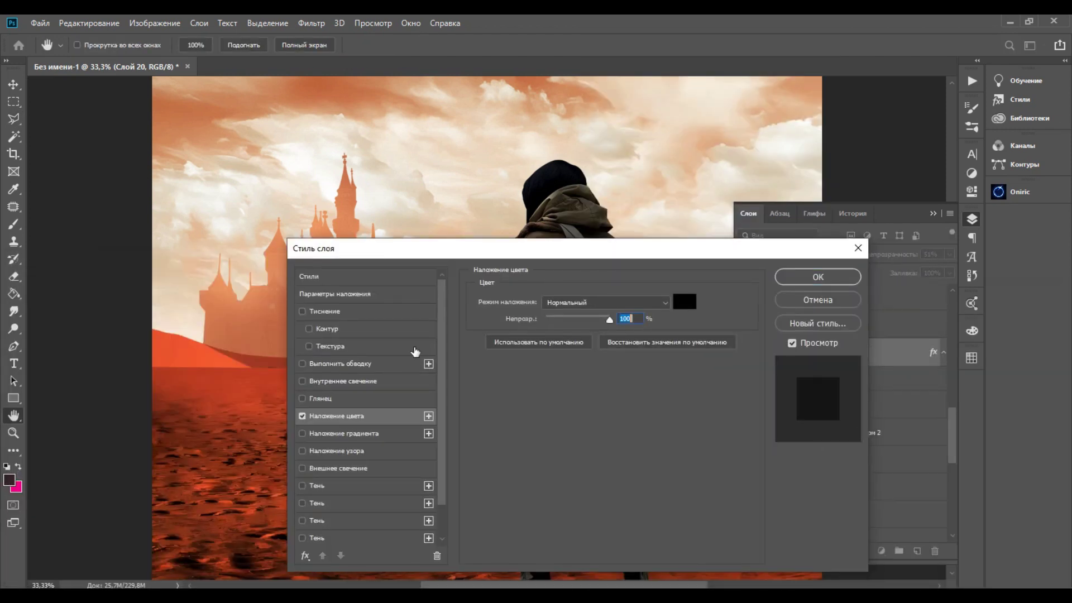
click(685, 302)
click(718, 474)
click(959, 333)
click(817, 276)
- Try moving Слой 20 beneath Слой 8 and undo the move
right_click(856, 353)
click(743, 264)
drag(830, 353, 842, 391)
key(ctrl+z)
- Raise the opacity of the dune layer Слой 20 to 100%
click(311, 23)
click(942, 245)
drag(934, 268, 957, 267)
right_click(860, 352)
click(165, 327)
- Set the Color Overlay of Слой 20 to the dark red 6f2313 and rasterize the layer style
double_click(860, 352)
click(346, 416)
drag(677, 247, 394, 446)
click(322, 499)
click(291, 269)
click(401, 500)
click(297, 362)
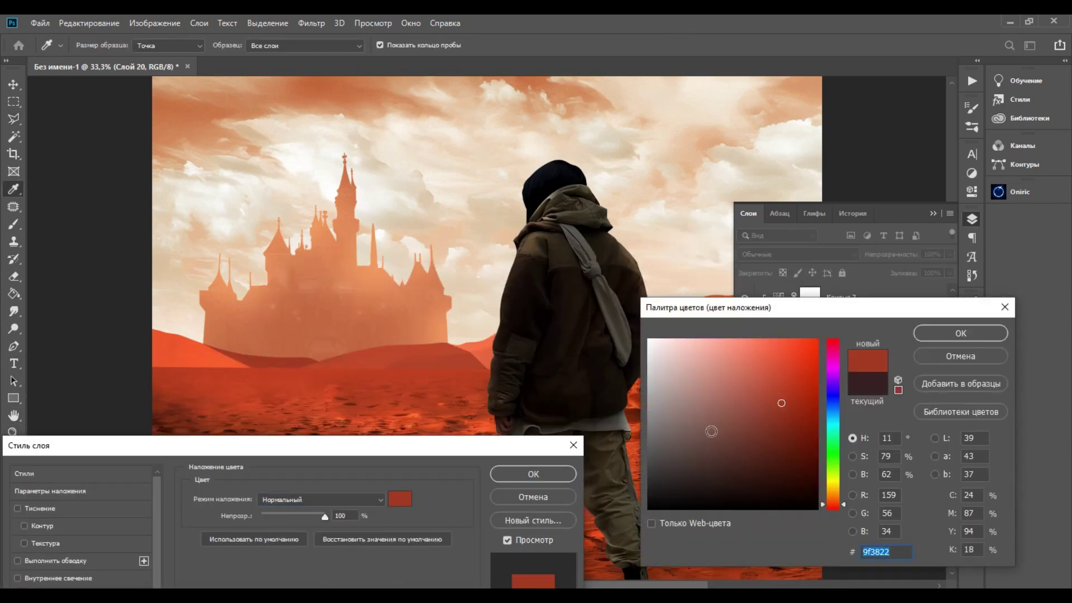
click(789, 444)
mouse_move(801, 436)
mouse_down()
mouse_move(797, 463)
mouse_move(793, 435)
mouse_up()
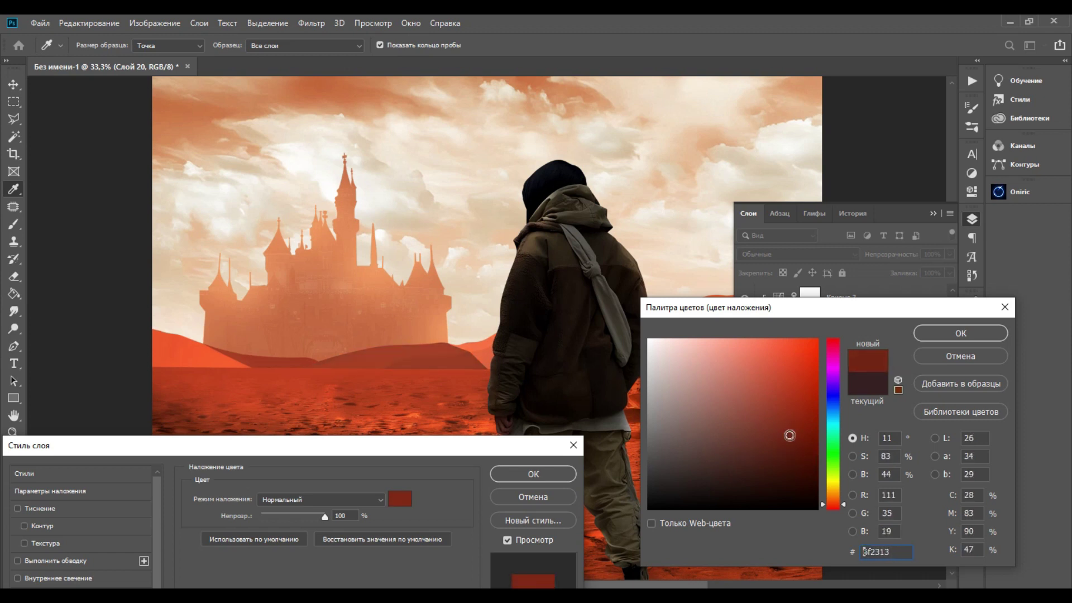
click(961, 333)
click(514, 472)
right_click(843, 353)
click(869, 239)
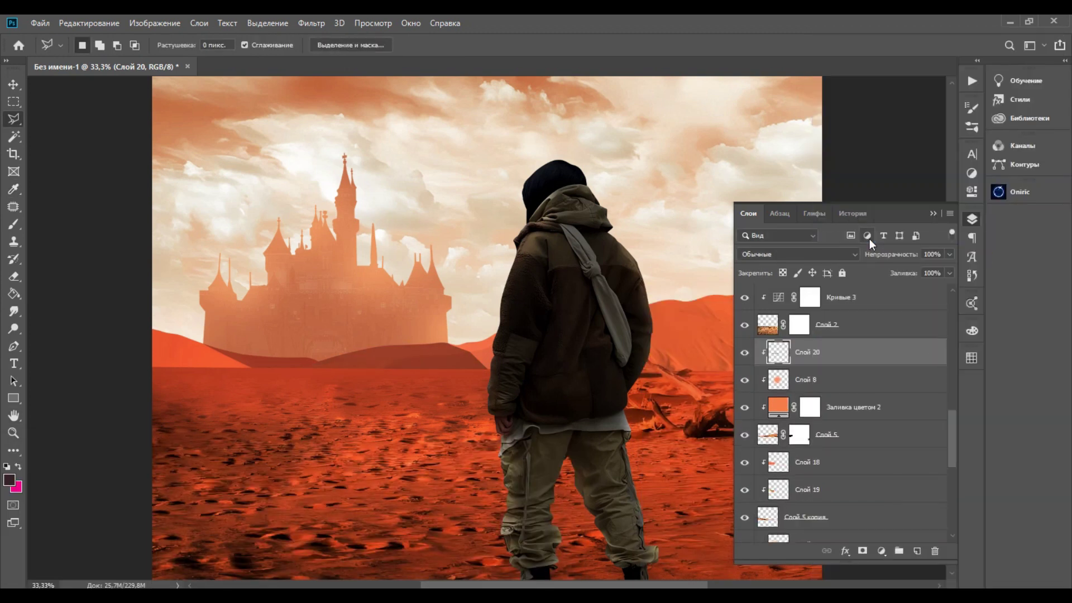
key(ctrl+minus)
scroll(781, 413, up, 8)
click(744, 436)
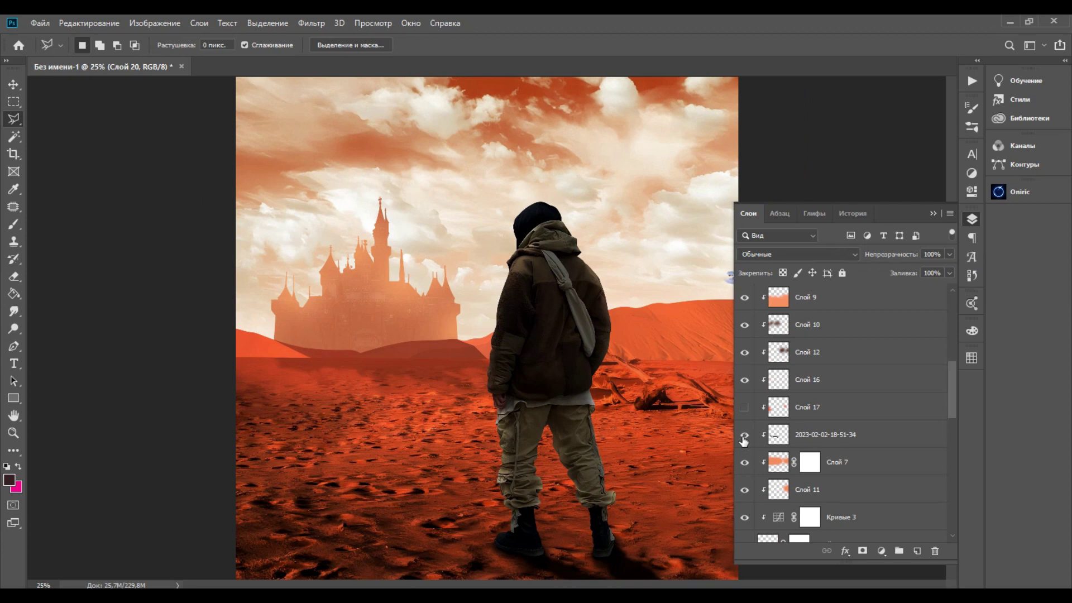
click(815, 434)
click(89, 23)
click(101, 318)
drag(237, 370, 276, 377)
key(Return)
key(l)
drag(890, 270, 902, 271)
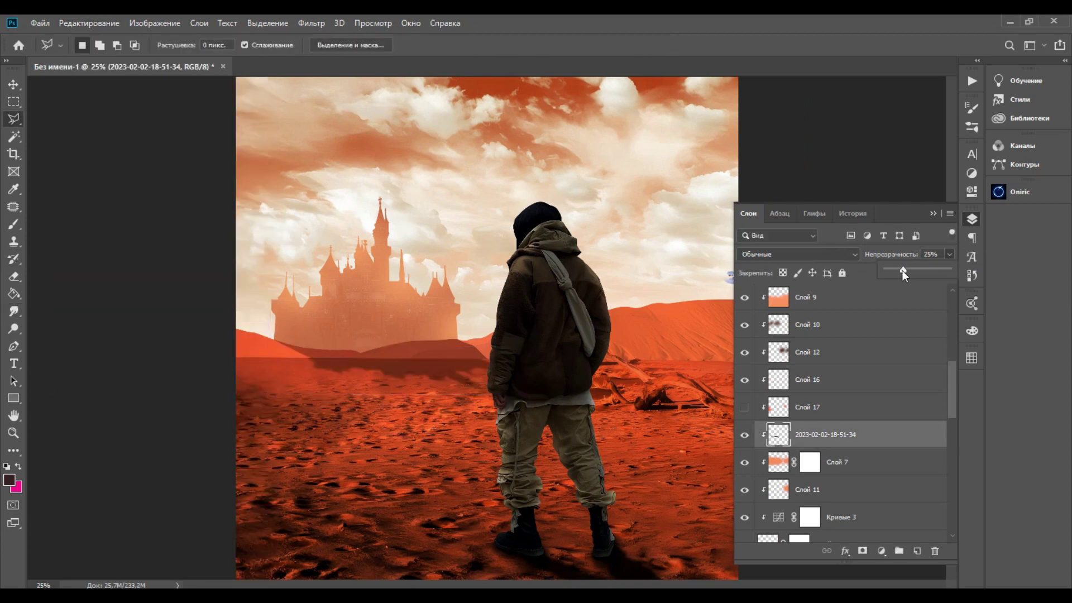
- Show the haze layer Слой 17 and lower its opacity to 23%
click(745, 408)
click(818, 408)
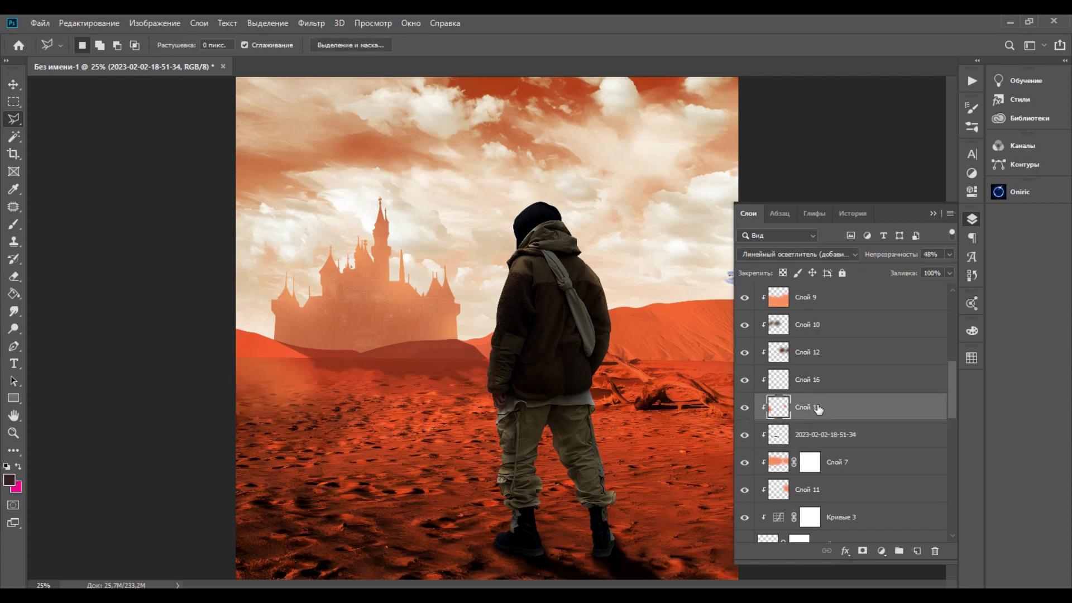
click(950, 254)
drag(910, 269, 900, 269)
key(ctrl+minus)
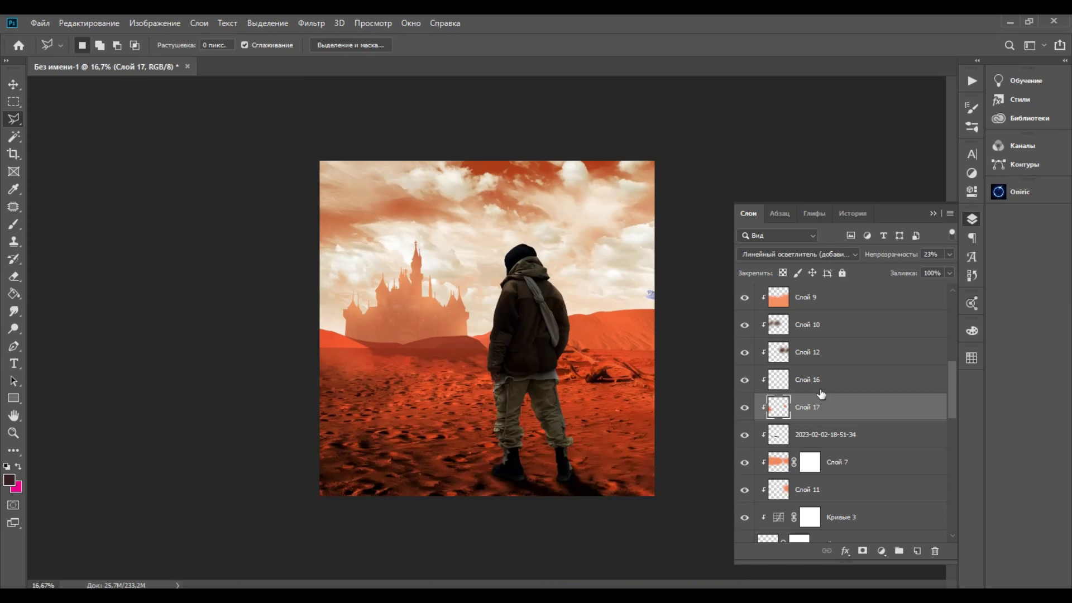
- Add a brightening Brightness/Contrast adjustment clipped to the man above Слой 15 and invert its mask to black
scroll(816, 383, down, 10)
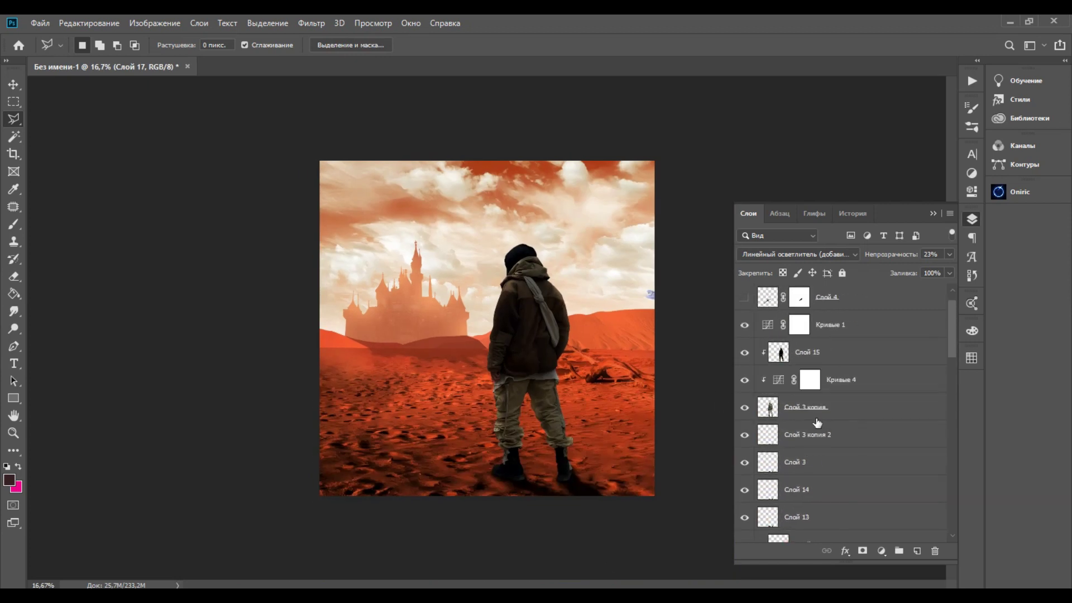
key(ctrl+plus)
key(ctrl+plus)
click(882, 551)
click(888, 330)
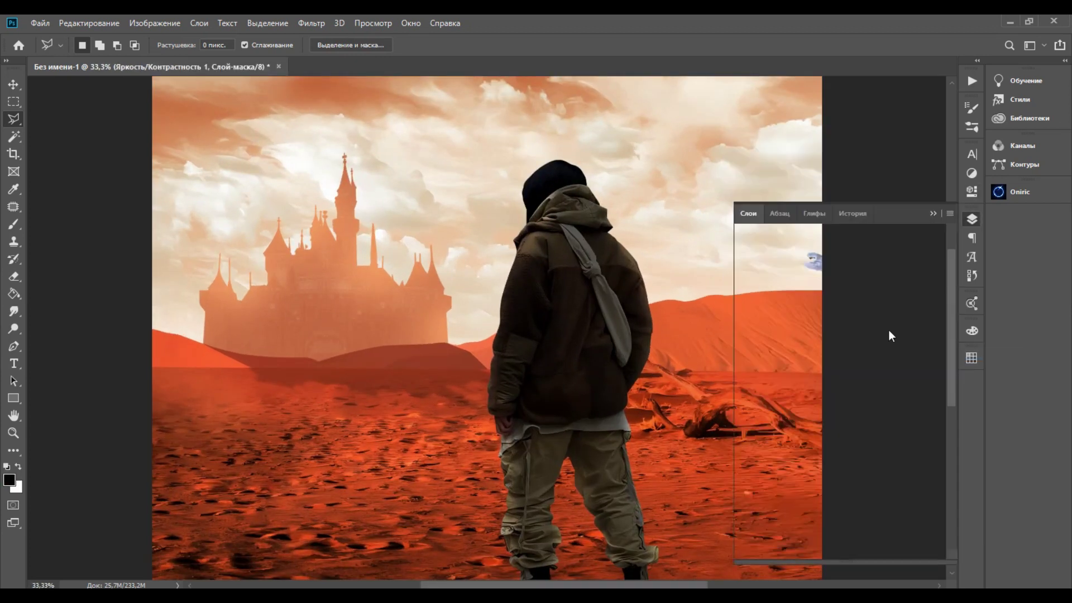
drag(836, 229, 869, 232)
click(809, 412)
key(b)
key(ctrl+i)
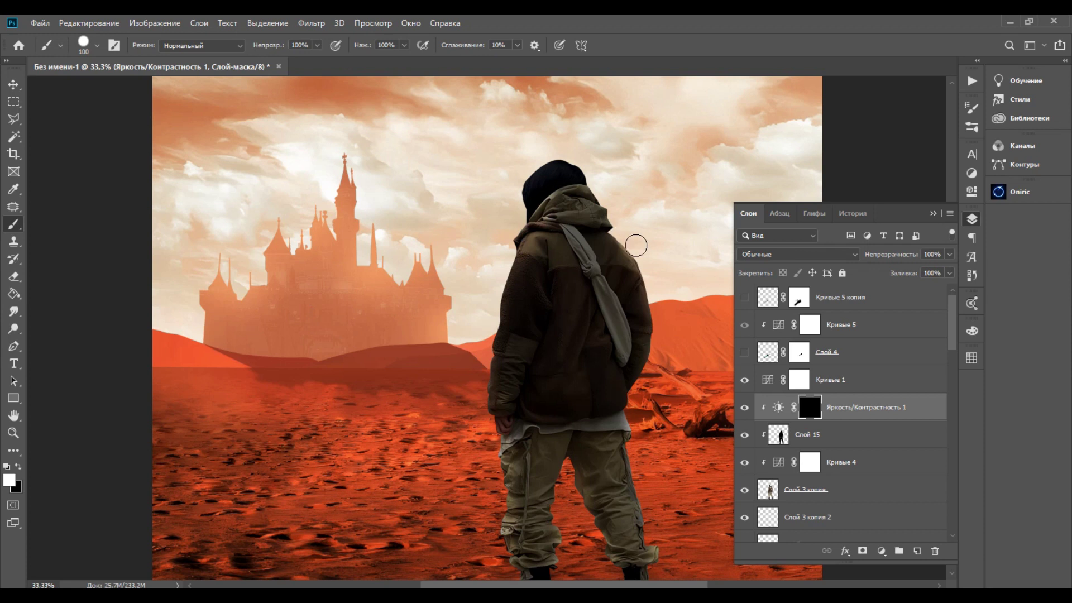
- Choose the soft round brush with 0% hardness for painting on the Brightness/Contrast mask
key(ctrl+plus)
key(ctrl+plus)
scroll(414, 227, up, 3)
right_click(412, 205)
click(454, 299)
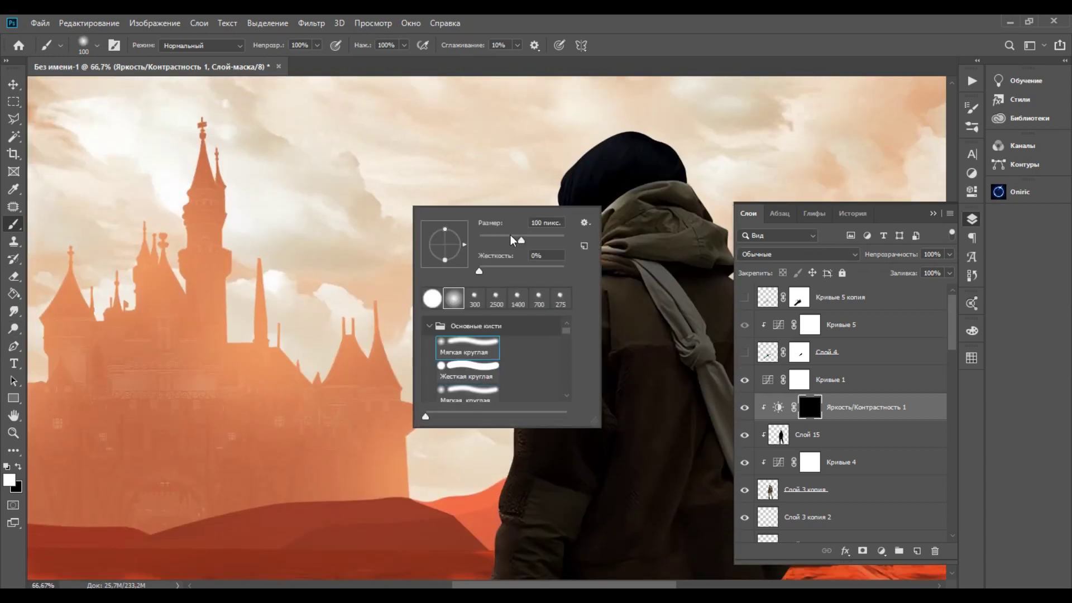
click(812, 411)
- Paint white on the Brightness/Contrast mask along the top and left edge of the cap with a 25 px brush
key(ctrl+plus)
key(ctrl+plus)
key(ctrl+plus)
drag(588, 157, 534, 574)
drag(720, 125, 415, 209)
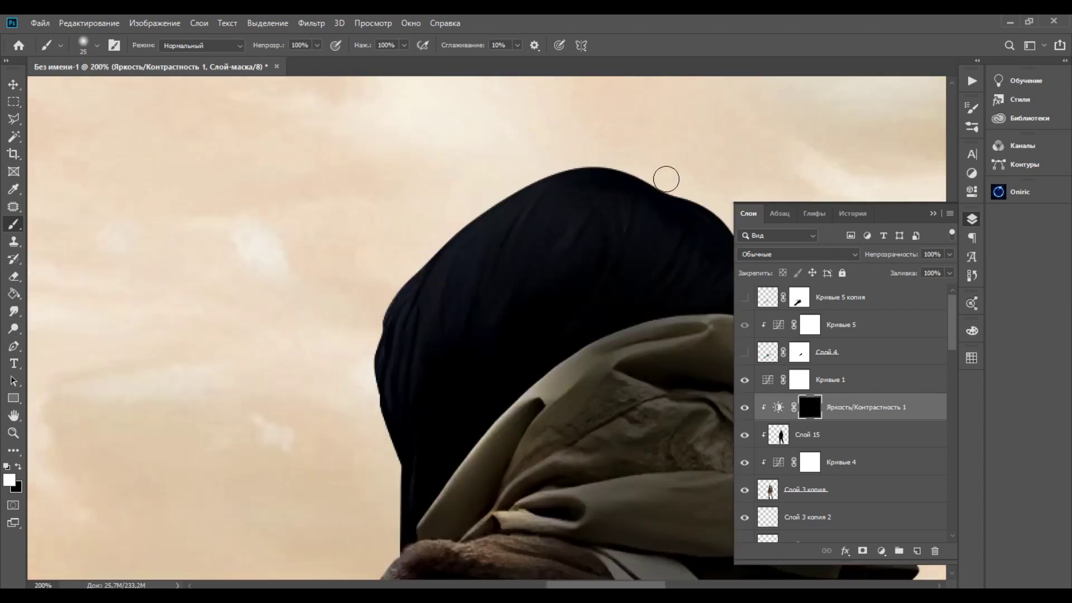
drag(362, 383, 398, 444)
- Brighten the fur collar, left shoulder and left sleeve edge down to the hand by painting white on the mask
scroll(395, 417, down, 5)
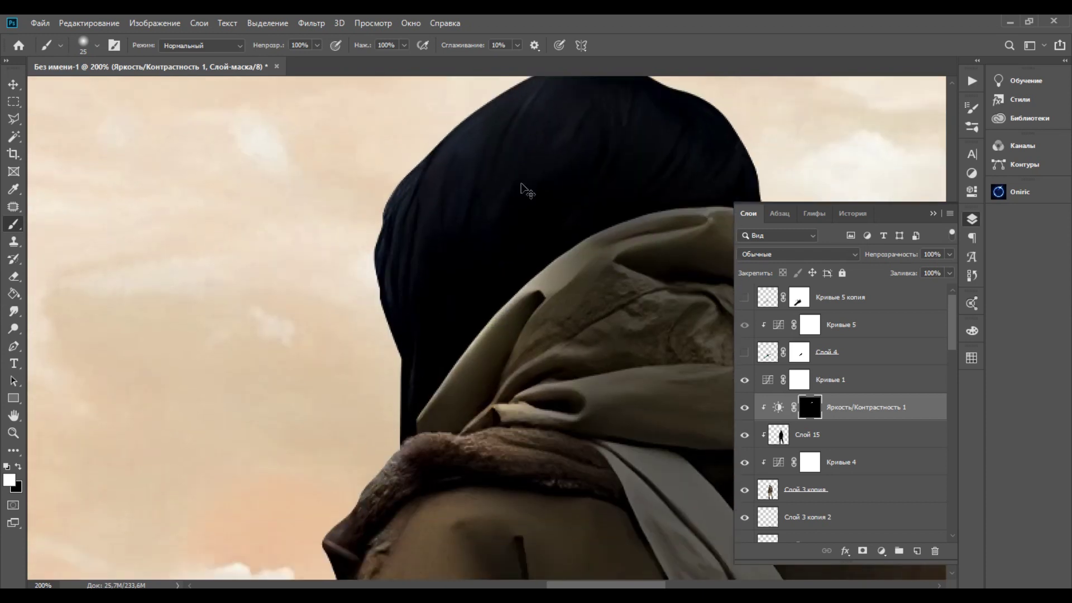
scroll(524, 189, down, 15)
scroll(292, 242, down, 20)
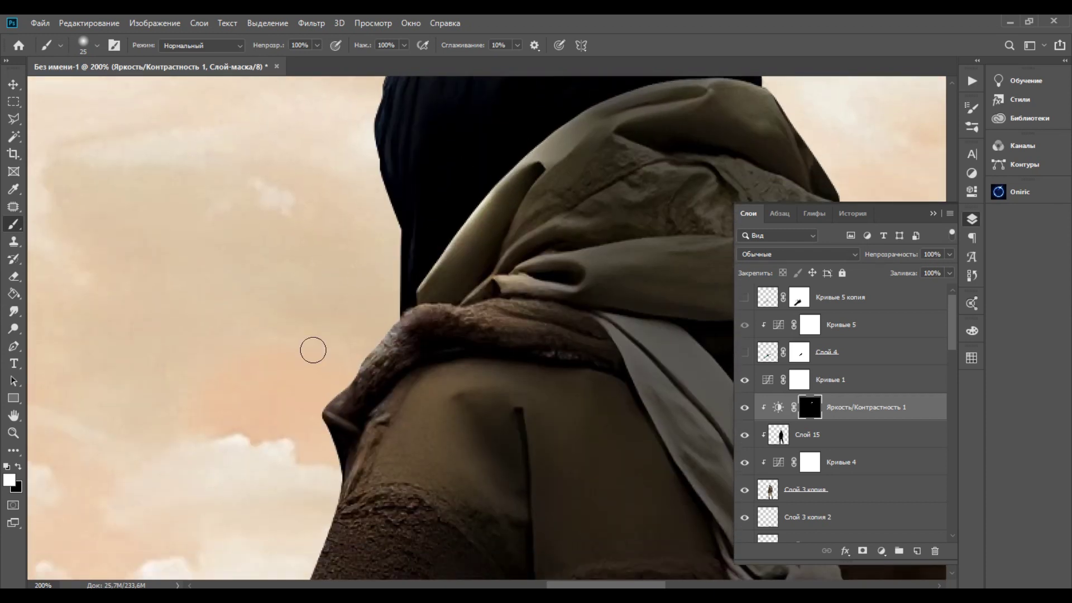
scroll(262, 223, down, 1)
scroll(223, 407, down, 10)
scroll(335, 257, up, 10)
scroll(391, 323, down, 20)
scroll(227, 291, down, 20)
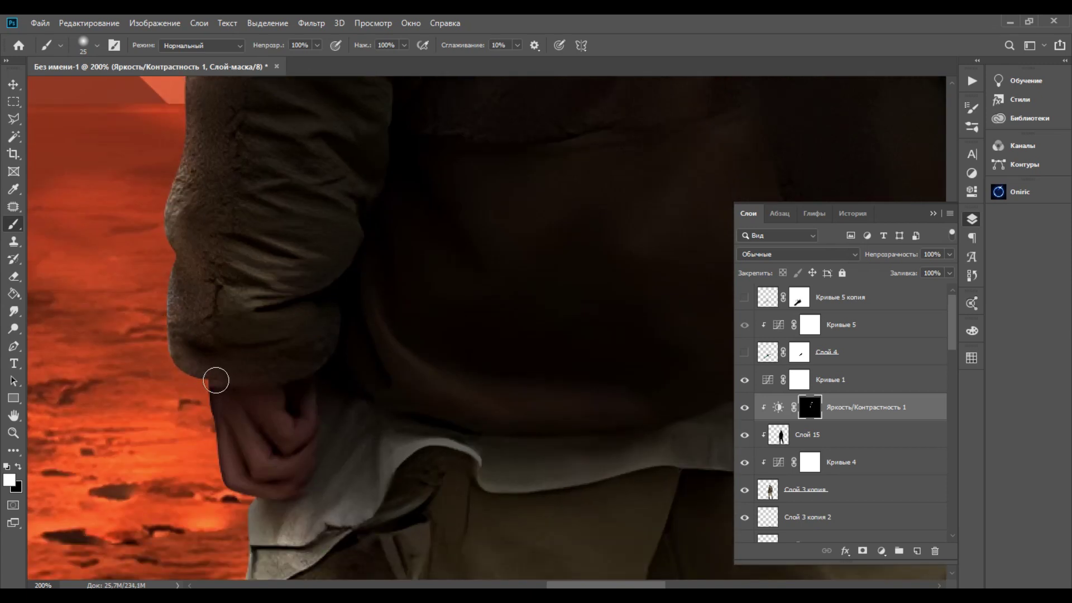
- Brighten the outer edge of the left trouser leg down to the boot by painting white on the mask
scroll(251, 479, down, 20)
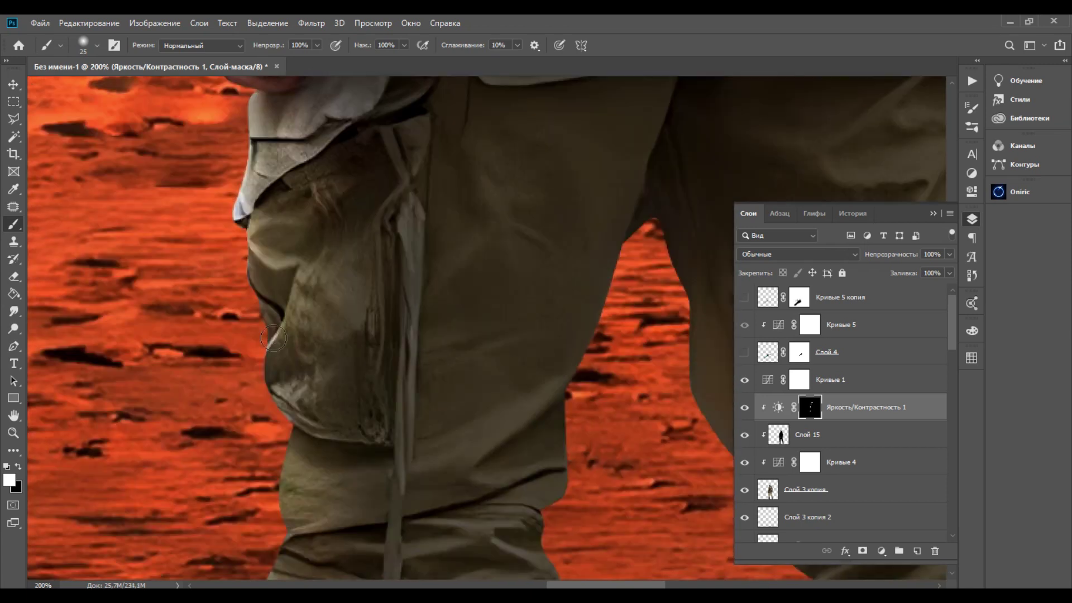
scroll(297, 318, down, 15)
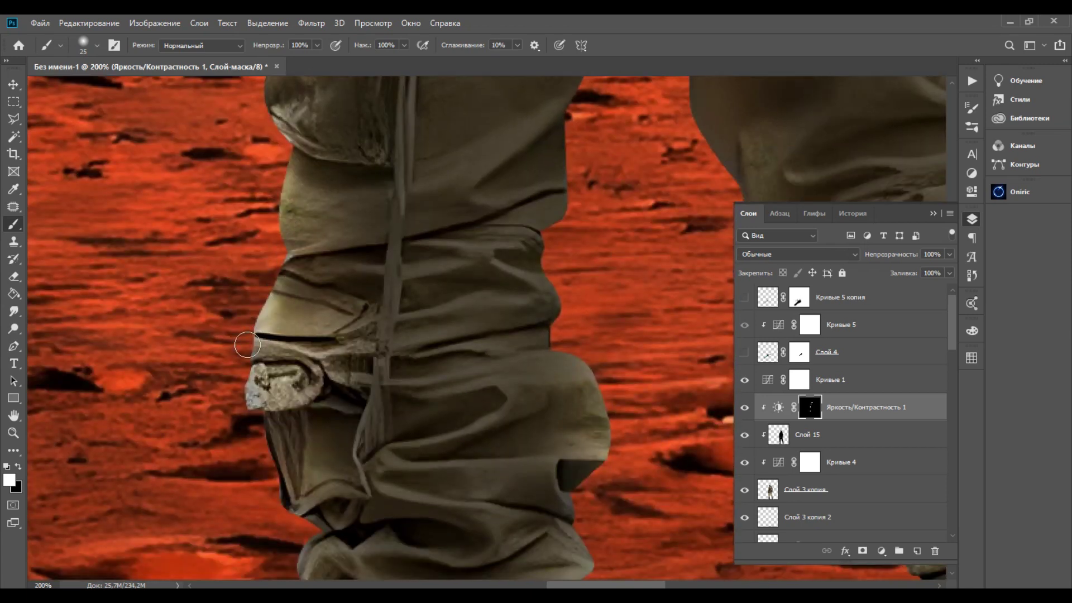
scroll(307, 418, down, 15)
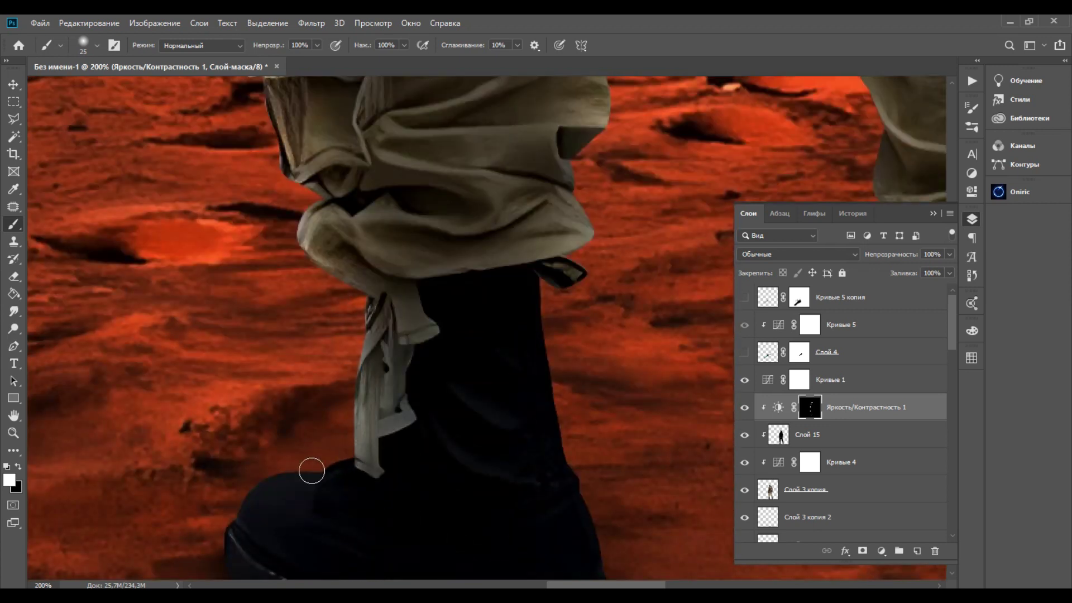
scroll(264, 413, down, 2)
- Brighten the left edge of the right boot and lower right trouser leg by painting white on the mask
drag(592, 585, 656, 585)
scroll(586, 421, up, 4)
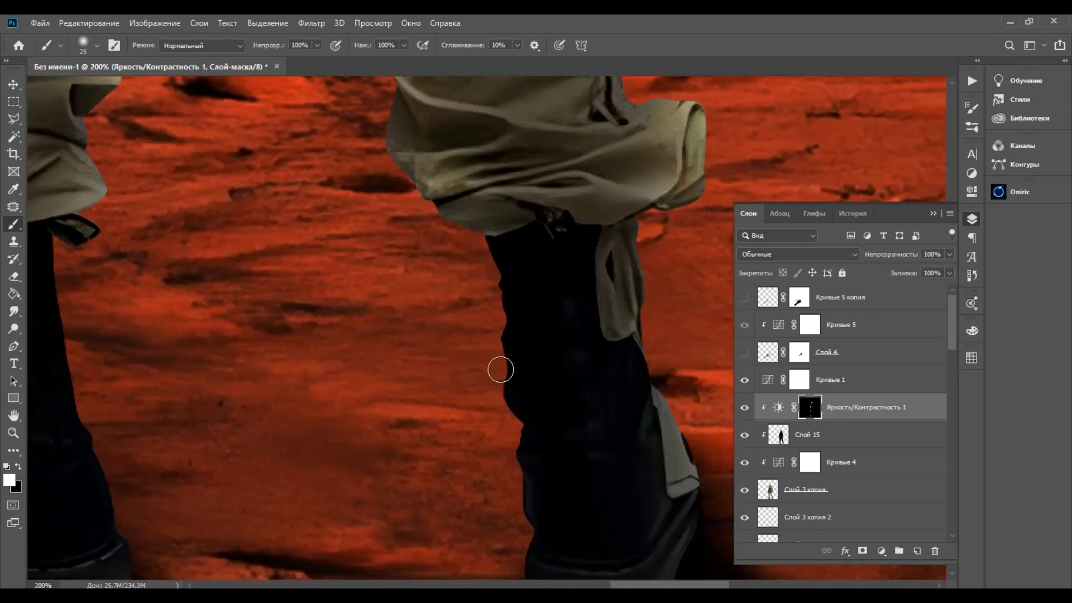
scroll(550, 337, up, 5)
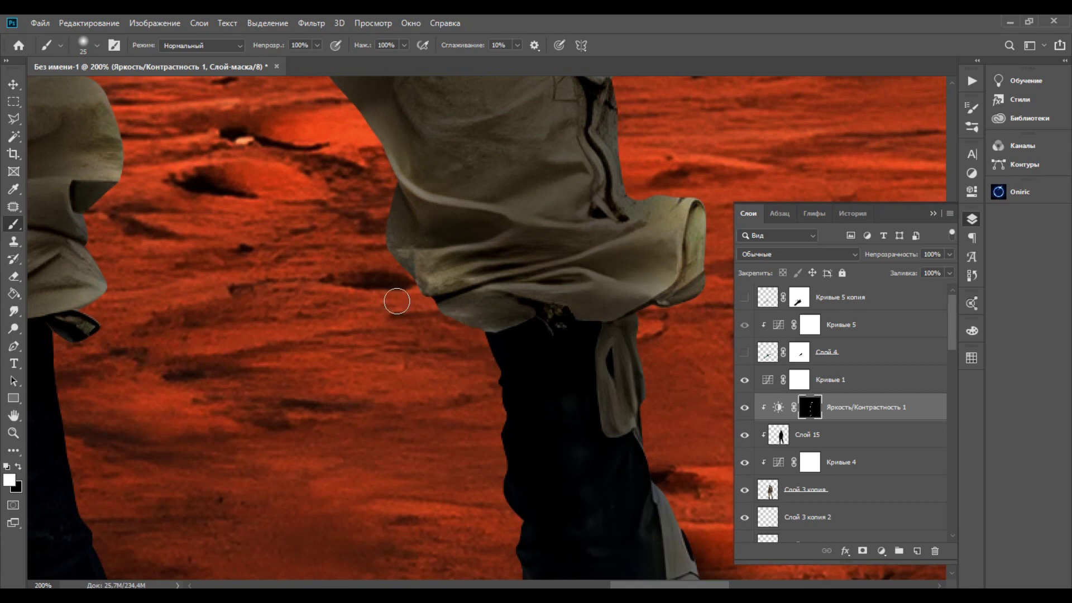
scroll(391, 235, up, 8)
scroll(296, 251, up, 4)
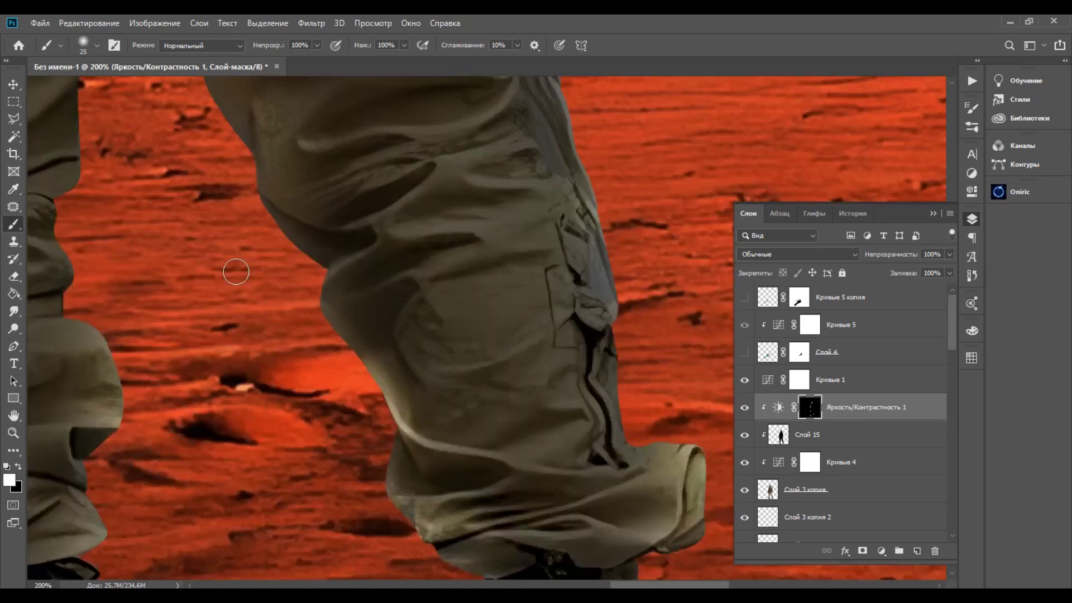
- Continue the white mask painting up the right thigh toward the shirt hem
scroll(236, 272, up, 8)
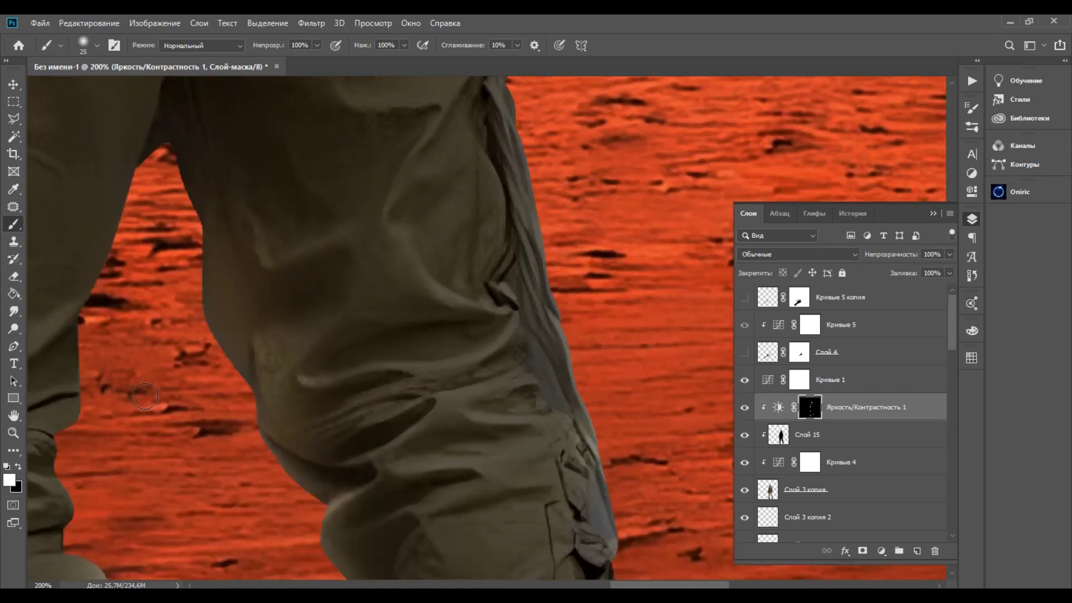
scroll(144, 396, up, 3)
scroll(174, 262, up, 3)
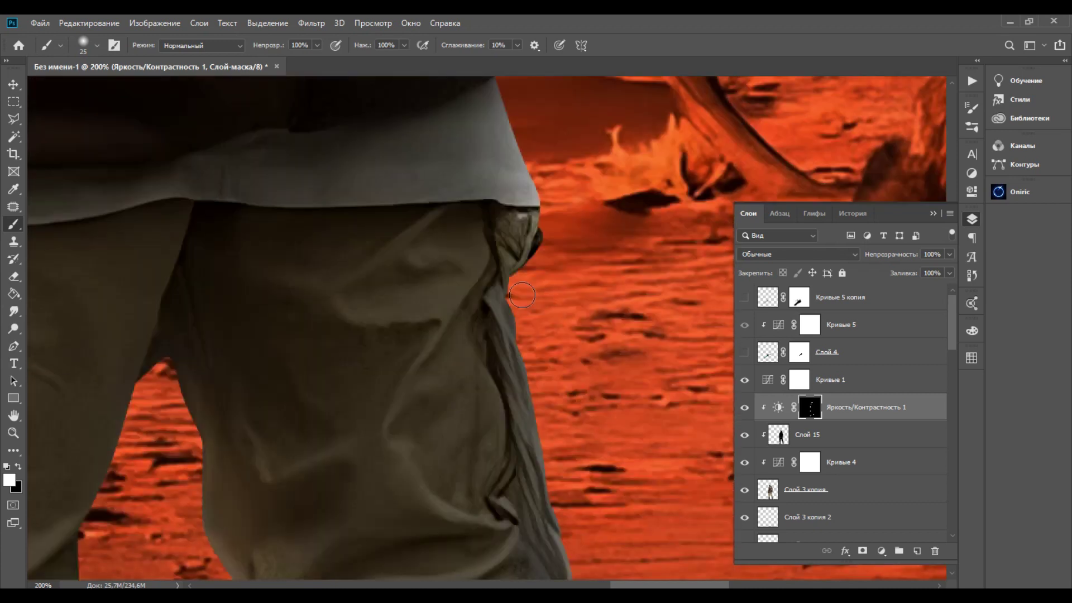
- Touch up the mask in white along the left upper sleeve and the right edge of the hood
key(ctrl+0)
key(ctrl+plus)
key(ctrl+plus)
key(ctrl+plus)
key(ctrl+plus)
scroll(600, 251, up, 14)
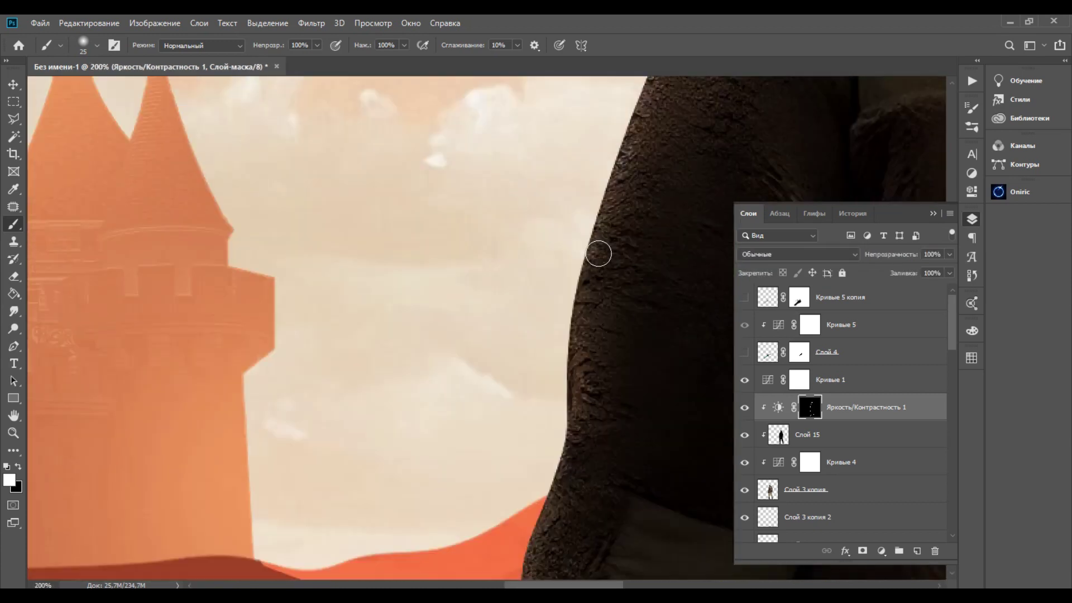
scroll(521, 328, right, 10)
scroll(522, 328, up, 3)
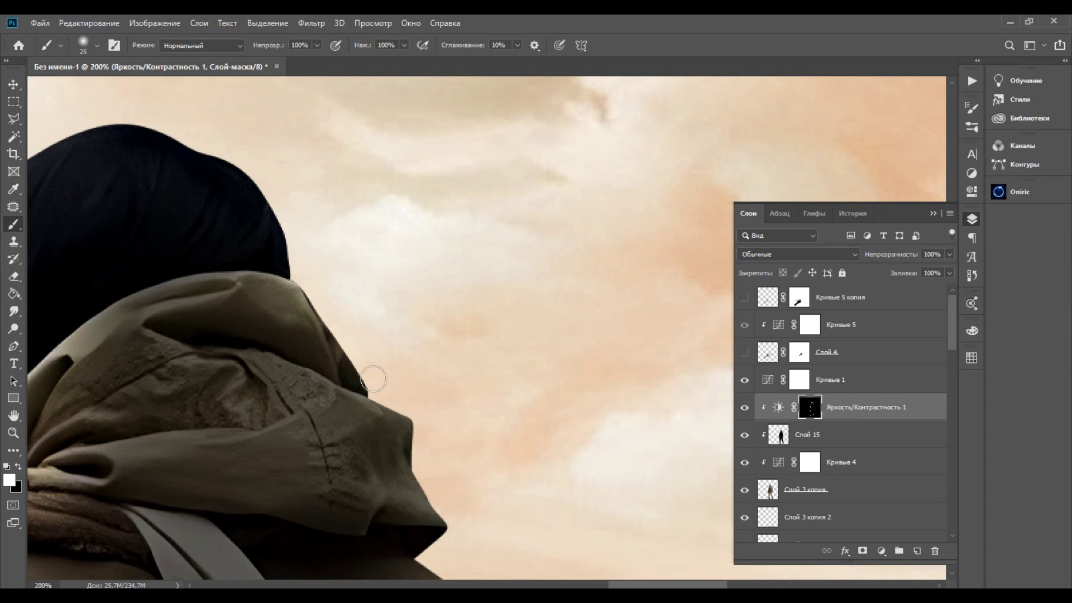
- Reduce the brush to 10 px and paint highlights along the hood's front rim and lower fold
scroll(297, 285, left, 6)
scroll(532, 196, down, 2)
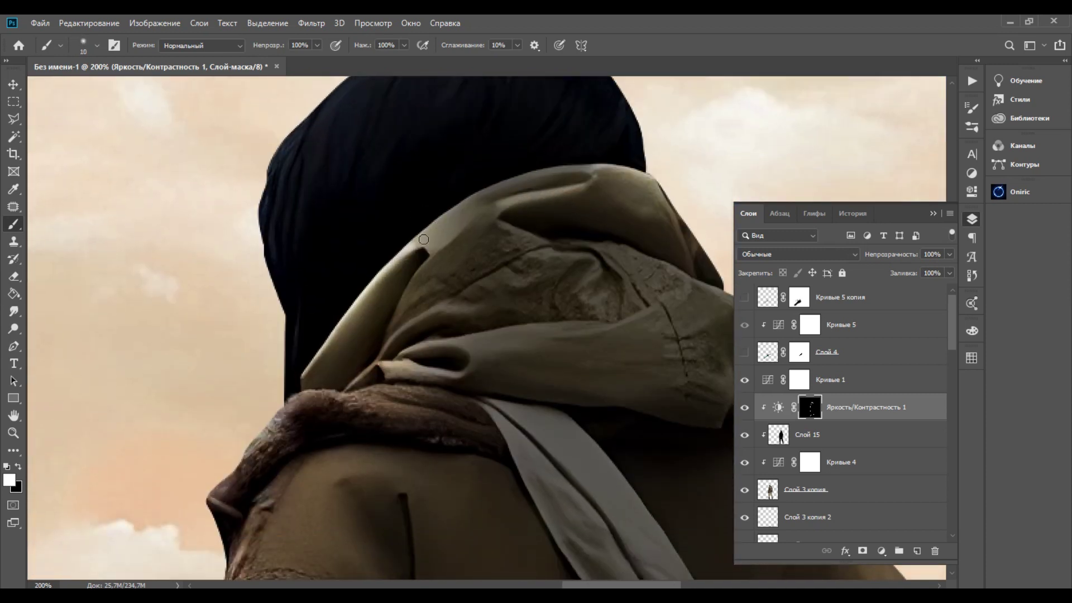
scroll(385, 270, down, 1)
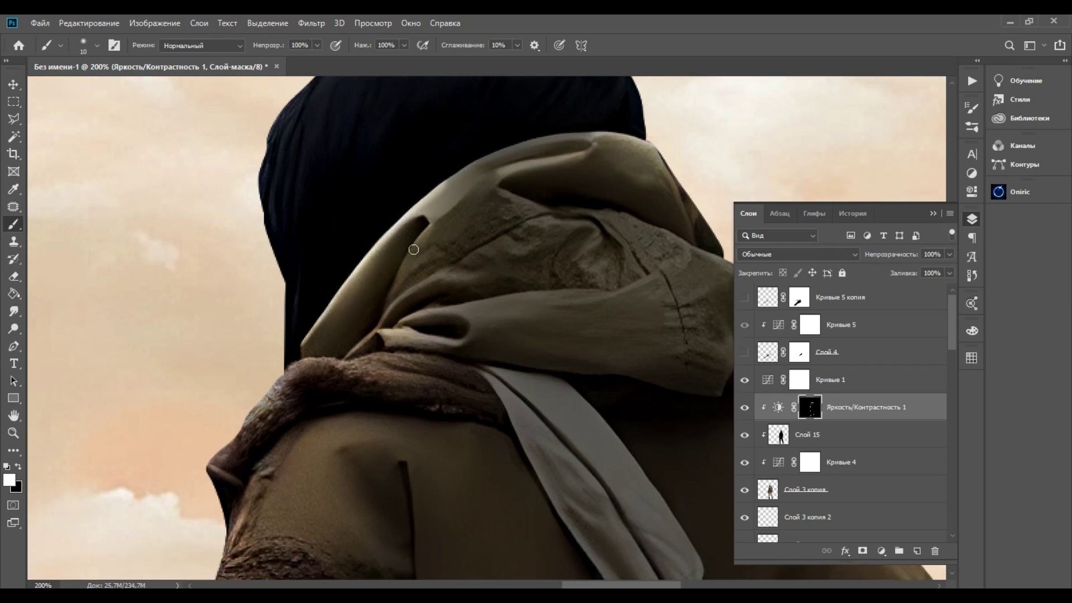
drag(473, 330, 465, 342)
- Try highlight strokes along the hood's lower fold with 10 px and 15 px brushes, undoing each one
key(ctrl+minus)
key(ctrl+minus)
key(ctrl+plus)
key(ctrl+plus)
drag(484, 304, 618, 300)
key(ctrl+z)
drag(550, 304, 656, 277)
key(ctrl+z)
key(bracketright)
drag(485, 299, 605, 299)
key(ctrl+z)
drag(539, 306, 646, 264)
key(ctrl+z)
- Brighten the hood's right edge and the right shoulder by painting white on the mask with a 15 px brush
scroll(482, 394, down, 3)
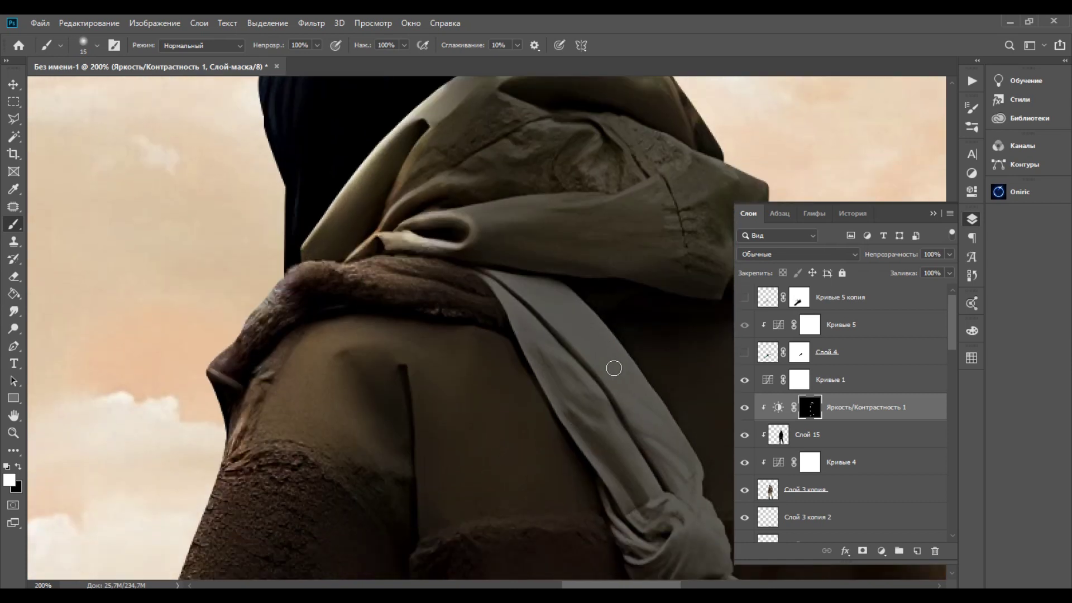
scroll(613, 369, up, 4)
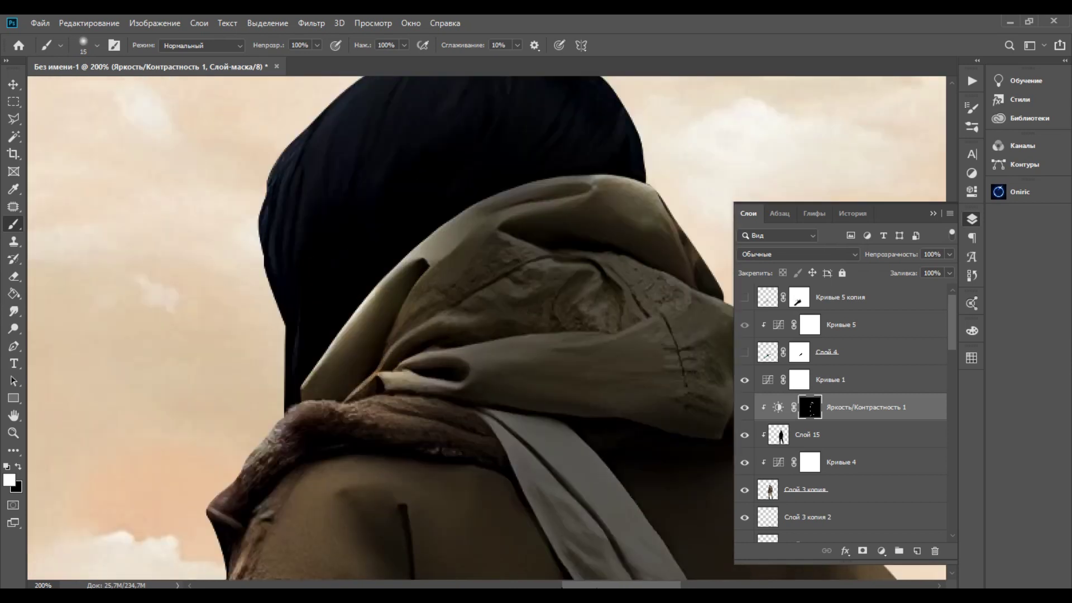
drag(672, 230, 401, 176)
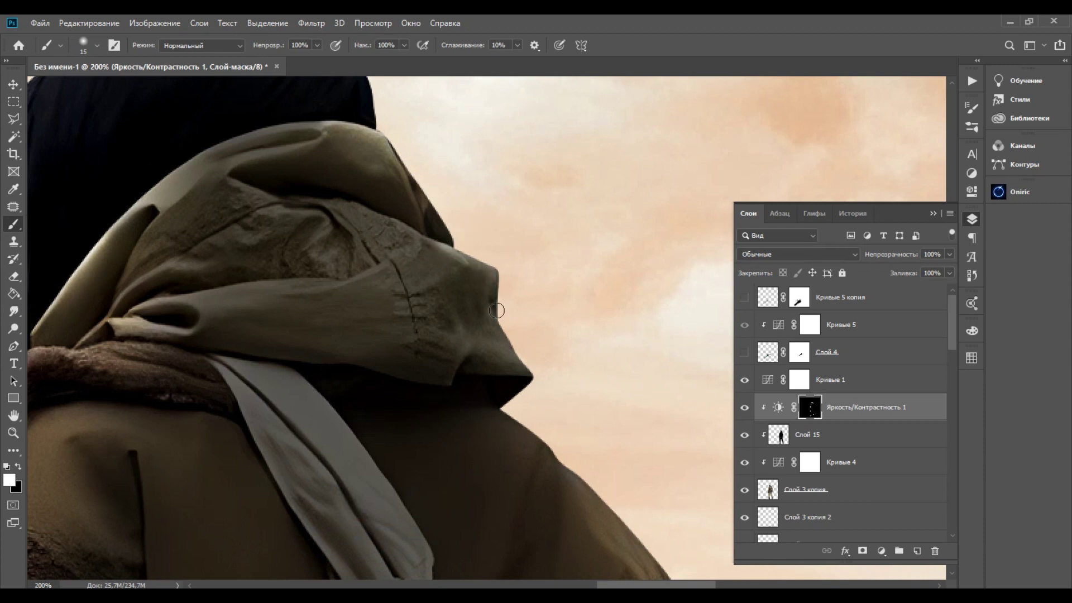
scroll(496, 310, down, 7)
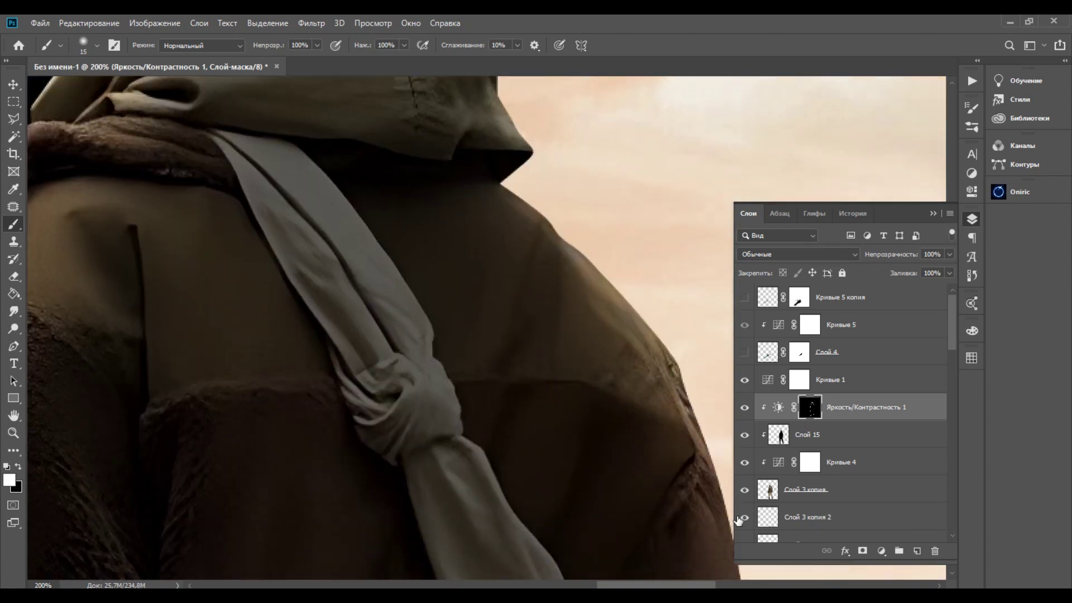
- Try a highlight stroke down the right sleeve's outer edge with the 15 px brush and undo it
mouse_move(697, 420)
mouse_down()
mouse_move(443, 295)
mouse_move(489, 468)
mouse_up()
scroll(496, 407, down, 3)
drag(476, 300, 511, 473)
key(ctrl+z)
- Brighten the outer edge of the right sleeve, shirt and trouser leg by painting white on the mask with a 30 px brush
scroll(519, 421, down, 1)
key(bracketright)
key(bracketright)
key(bracketright)
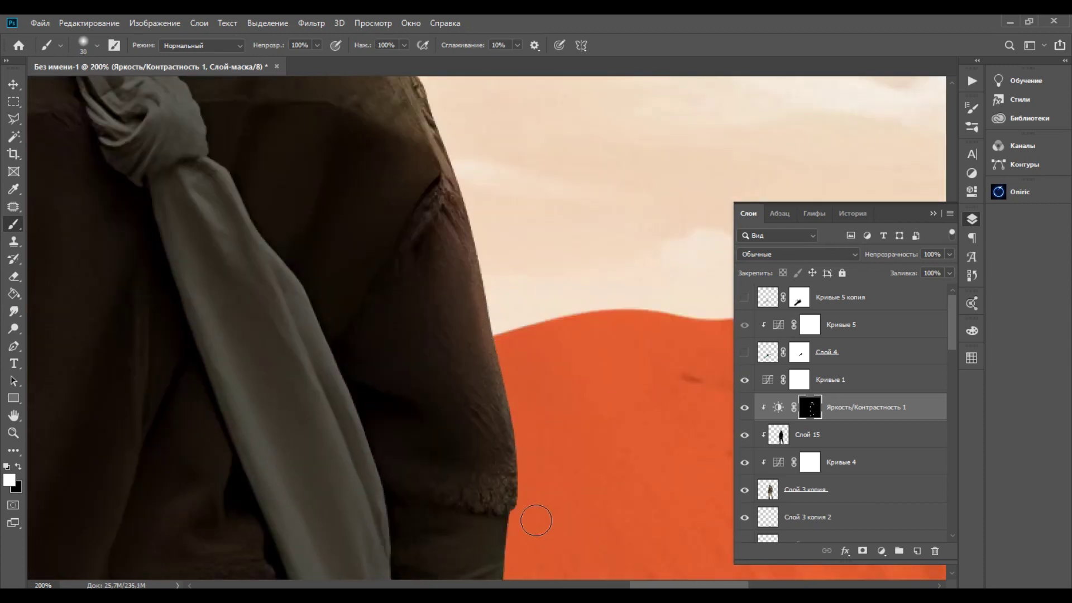
scroll(536, 520, down, 10)
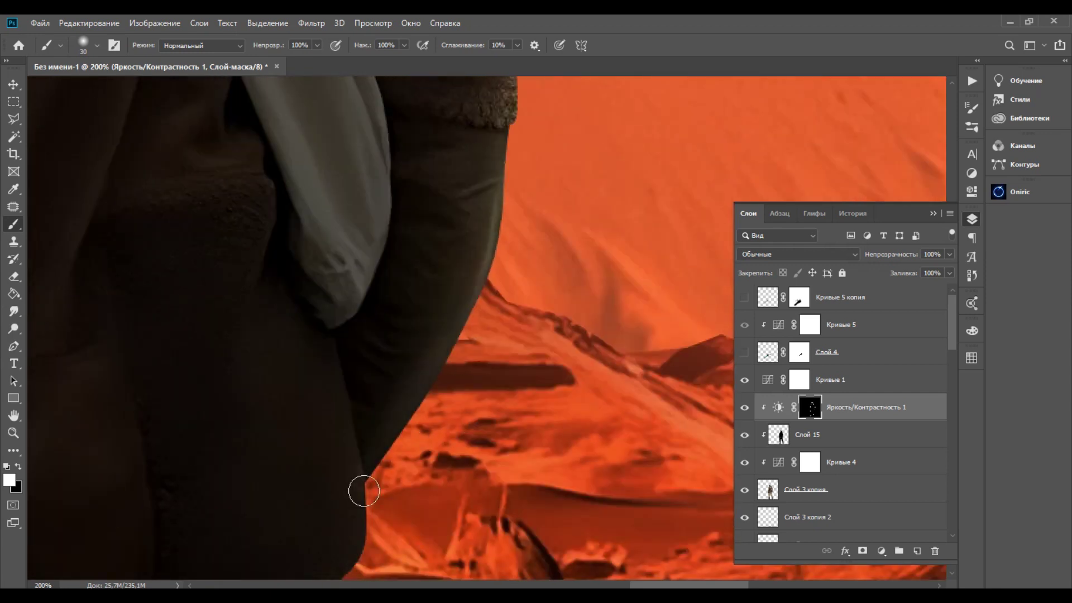
scroll(364, 491, down, 12)
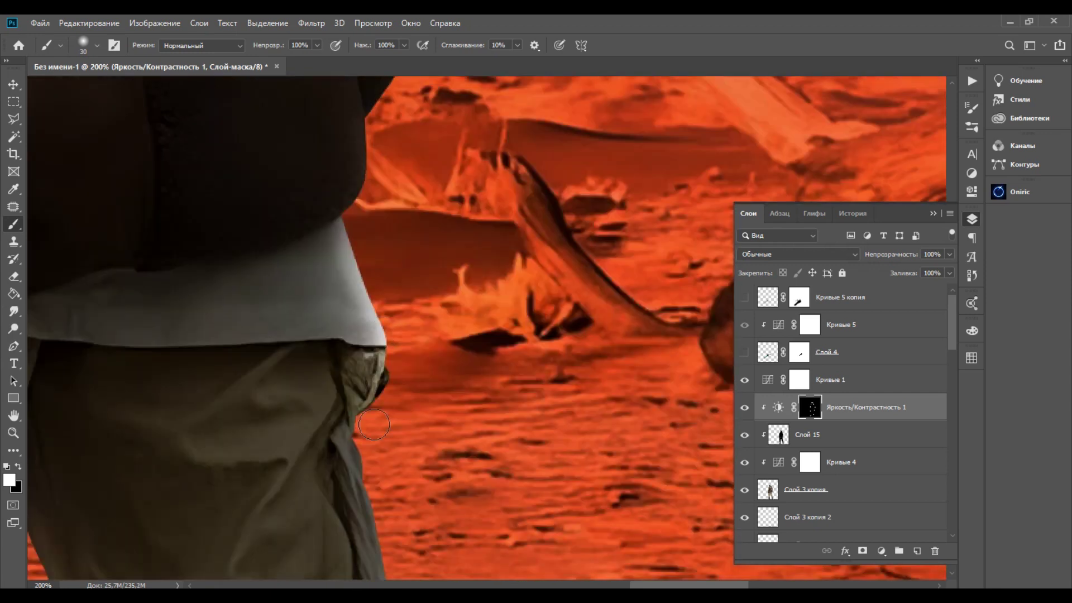
scroll(374, 424, down, 12)
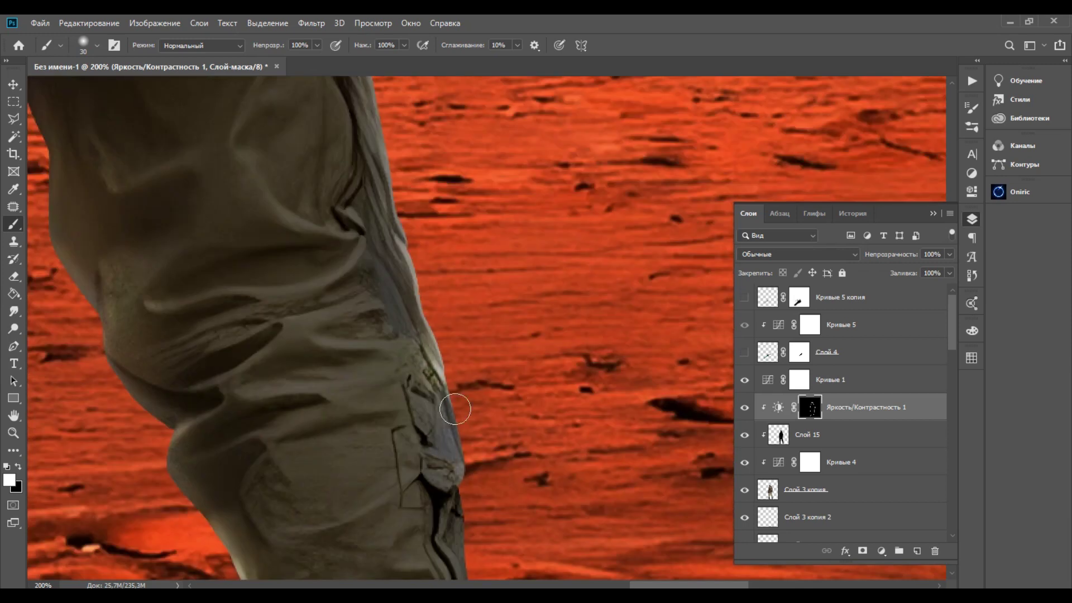
scroll(480, 491, down, 3)
scroll(541, 444, down, 2)
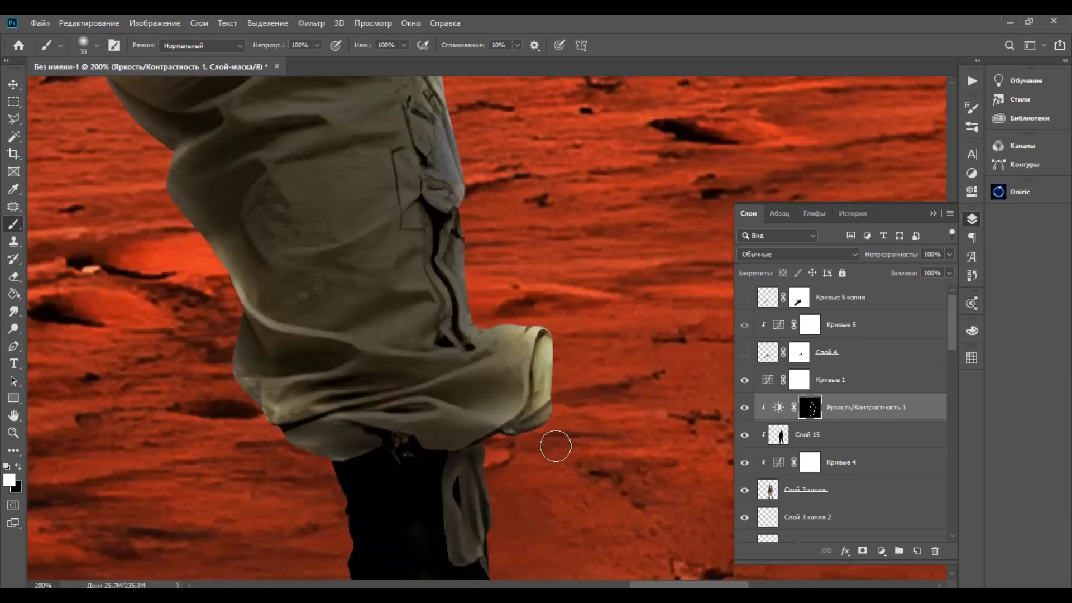
scroll(555, 446, down, 4)
- Toggle the Яркость/Контрастность 1 adjustment on the whole picture to compare the man with and without the highlights
key(ctrl+0)
click(744, 407)
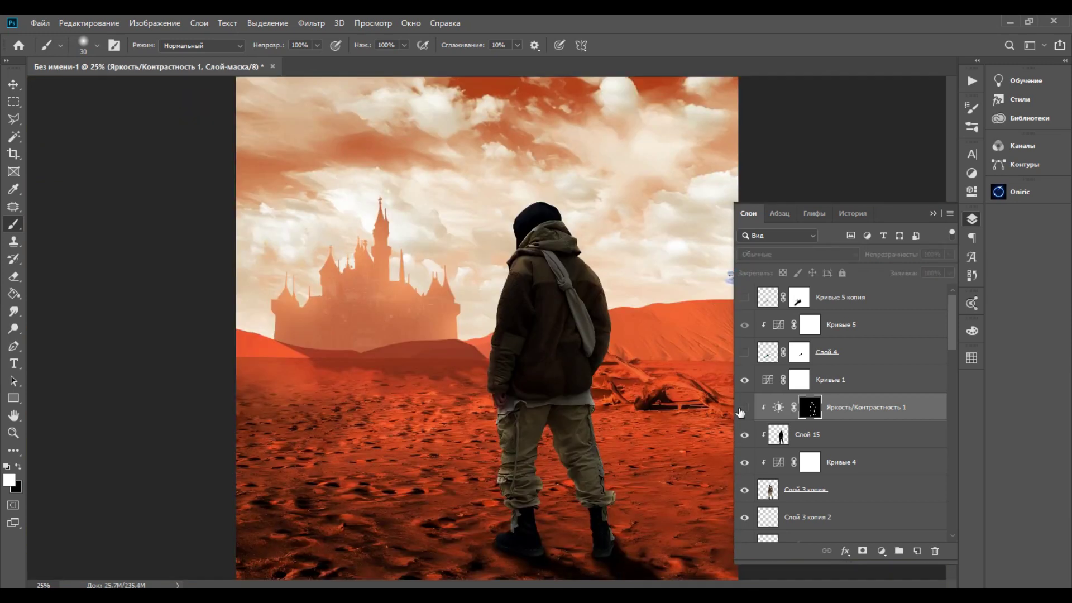
click(740, 411)
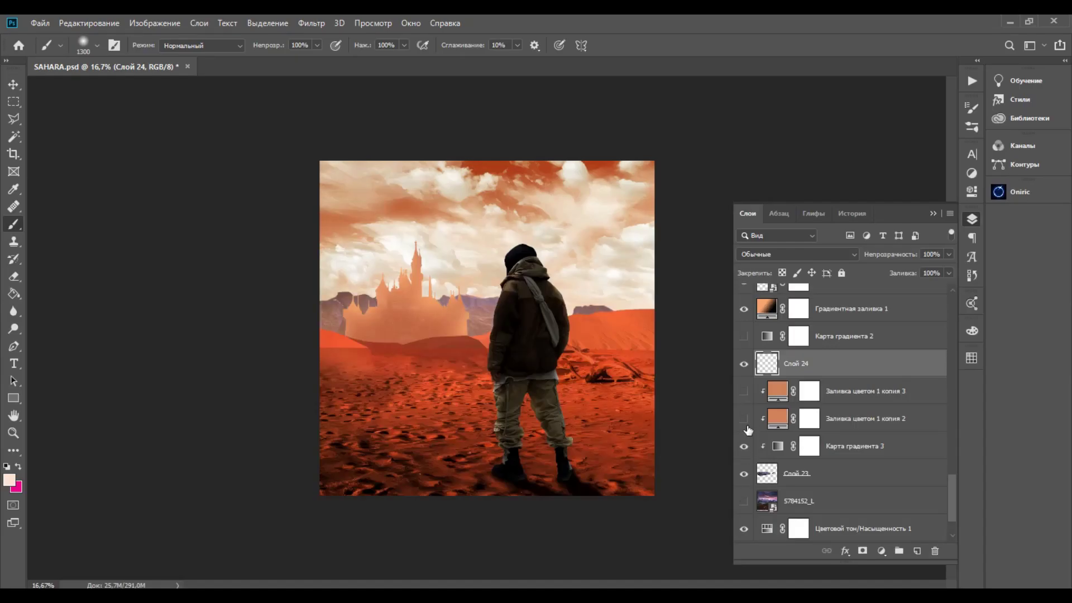
- Show the Заливка цветом 1 копия 2 fill on the distant mountains and set the opacity of Слой 20 to 89%
click(744, 418)
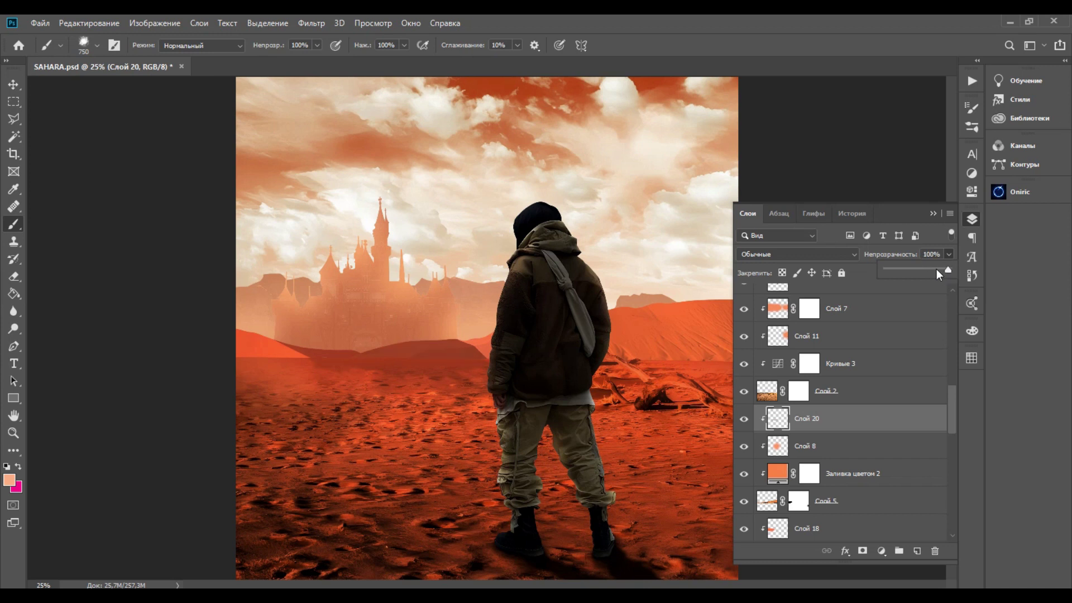
mouse_move(936, 269)
mouse_down()
mouse_move(923, 270)
mouse_move(942, 268)
mouse_up()
scroll(848, 419, down, 5)
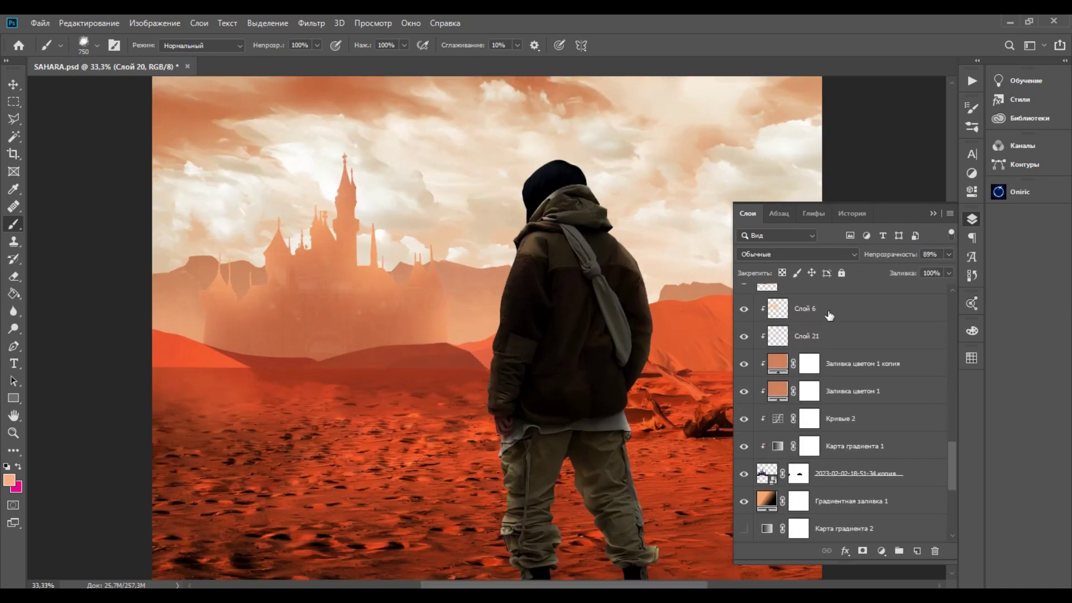
scroll(829, 316, up, 4)
click(321, 22)
mouse_move(357, 220)
click(536, 256)
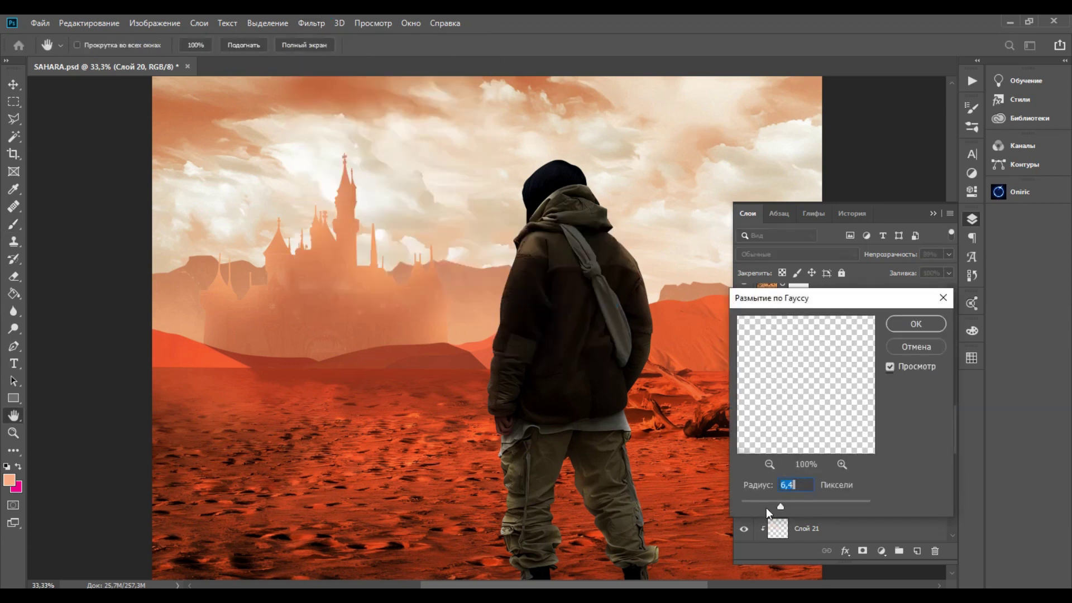
click(896, 347)
- Smooth the dune shading and edges on the dune layers down to Слой 5 копия with a 100 px Smudge tool at 28% strength
scroll(848, 419, down, 1)
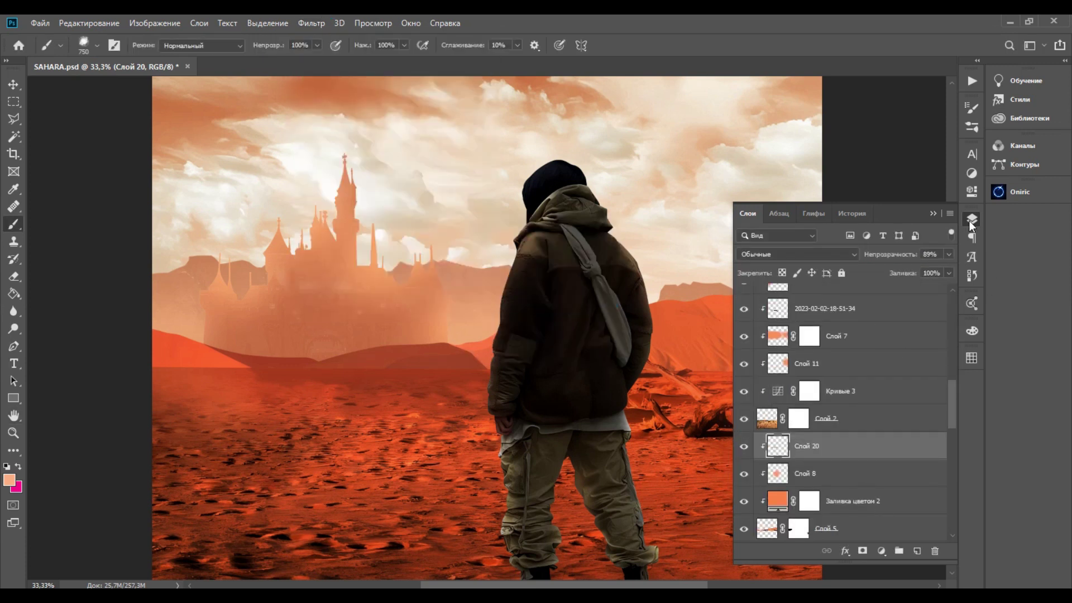
right_click(13, 311)
click(56, 333)
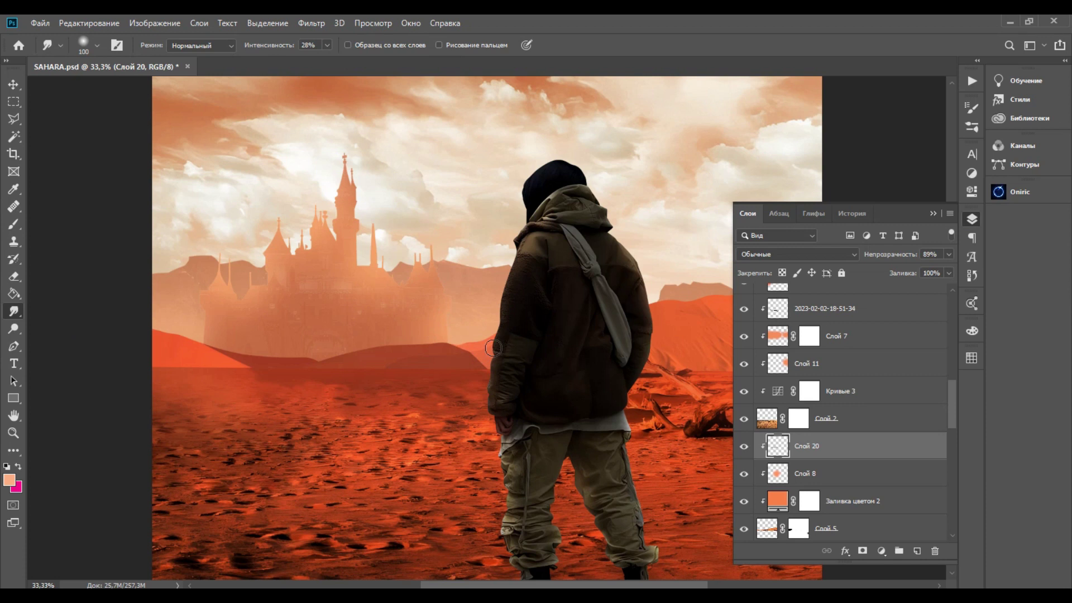
scroll(497, 331, up, 1)
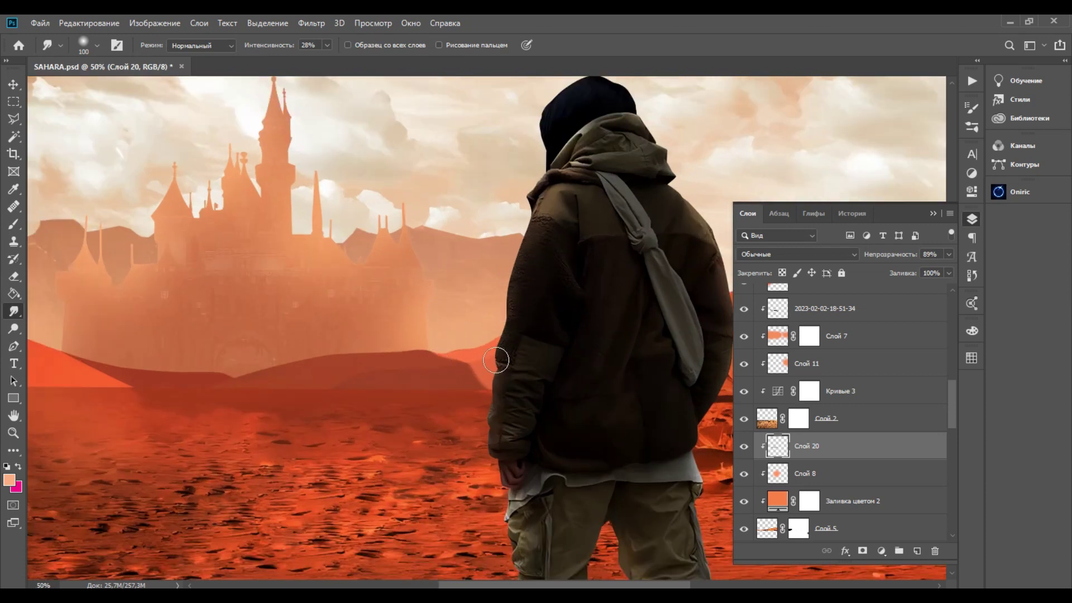
scroll(838, 441, down, 6)
click(807, 419)
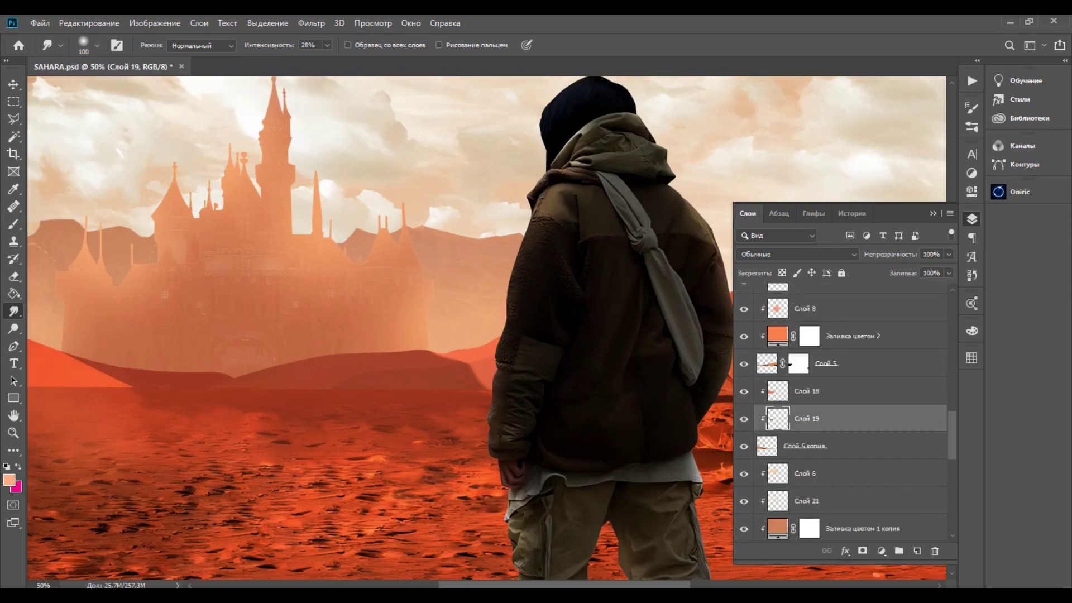
key(alt+bracketleft)
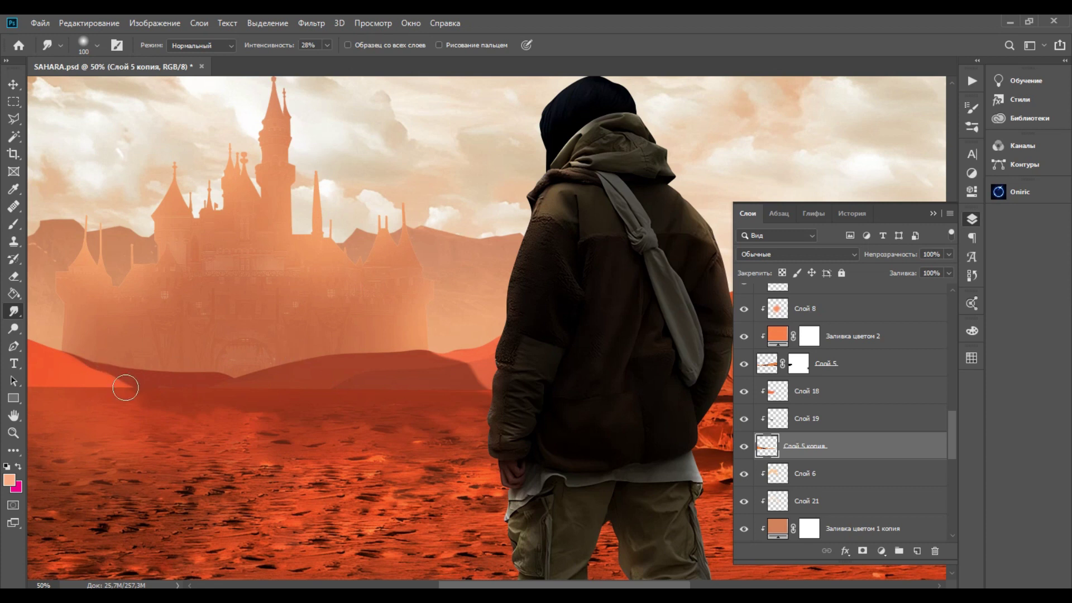
- Check Слой 14, Слой 3 and Слой 3 копия 2 beneath the man by selecting them and toggling their visibility
scroll(334, 330, down, 2)
scroll(845, 395, down, 3)
scroll(863, 421, up, 18)
scroll(864, 421, down, 5)
click(809, 410)
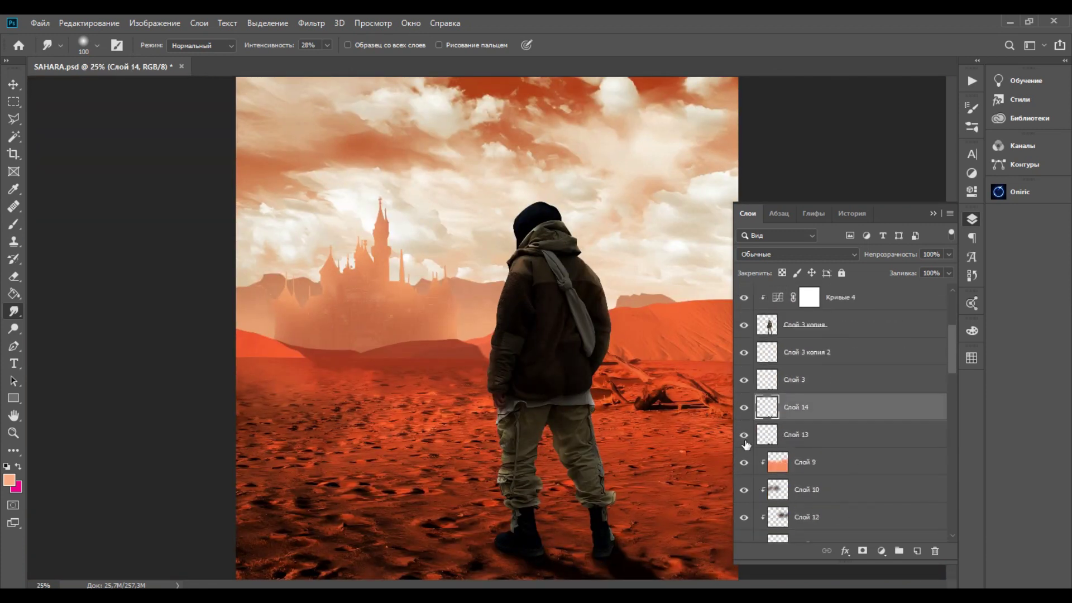
click(804, 387)
click(796, 358)
click(743, 352)
- Try Слой 3 at 61% opacity and step back in the history to before that change
click(810, 380)
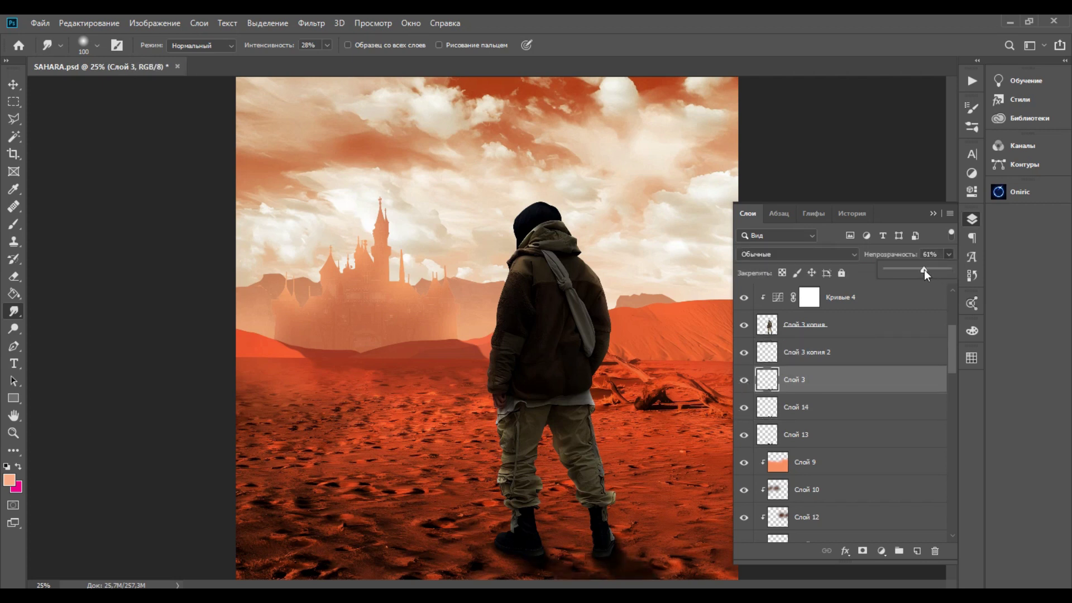
click(972, 219)
click(972, 275)
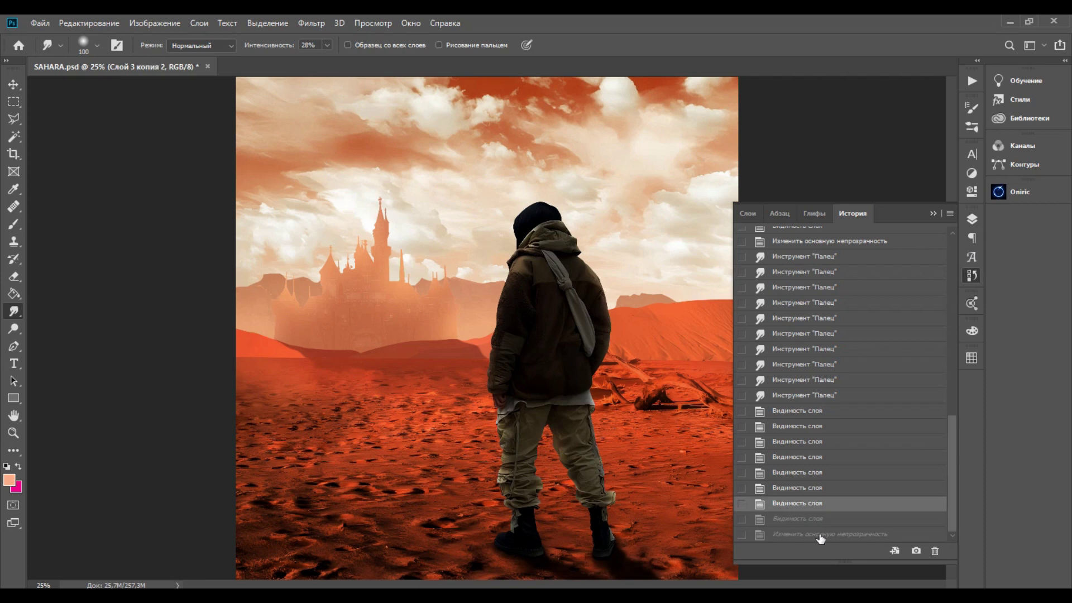
key(F7)
click(950, 254)
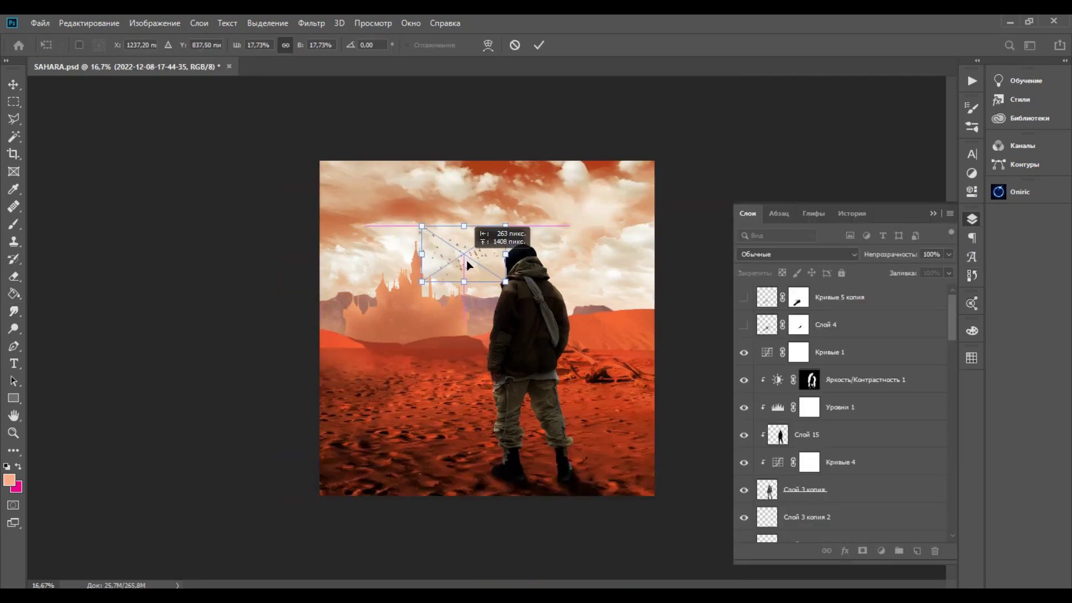
- Try positioning a bird flock image at 17.73% scale in the sky over the castle's towers
mouse_move(467, 263)
mouse_down()
mouse_move(491, 240)
mouse_move(449, 272)
mouse_up()
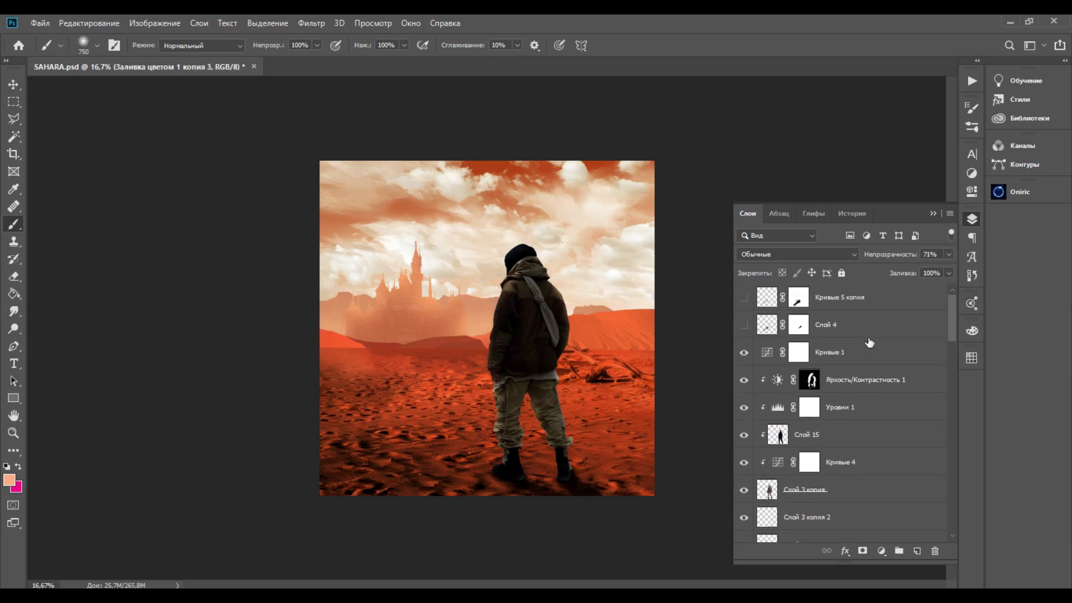
click(851, 379)
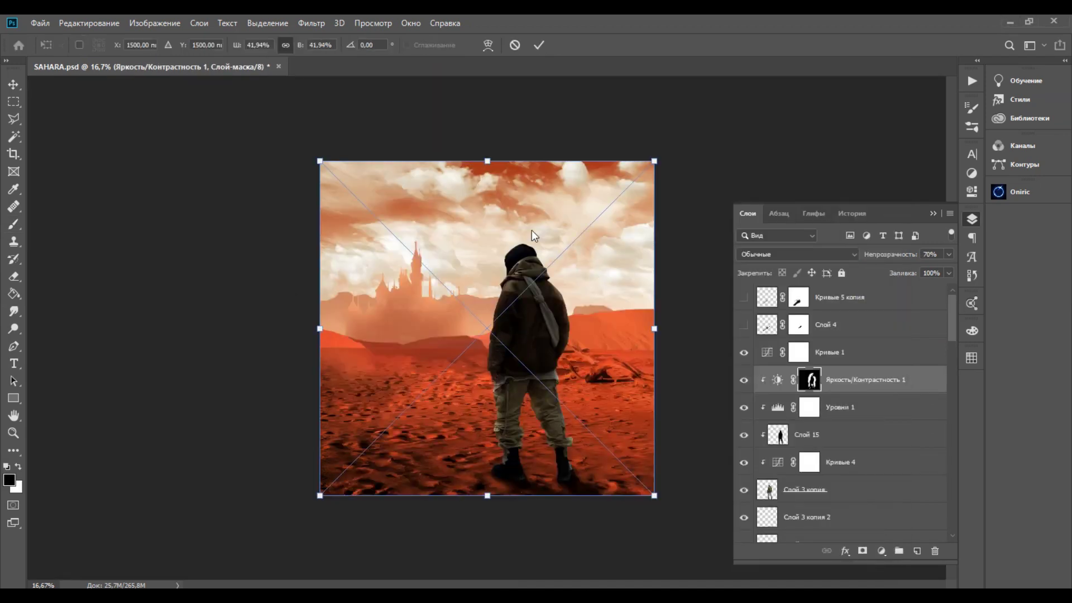
drag(655, 161, 409, 407)
drag(370, 457, 614, 268)
drag(641, 227, 624, 245)
drag(562, 273, 380, 254)
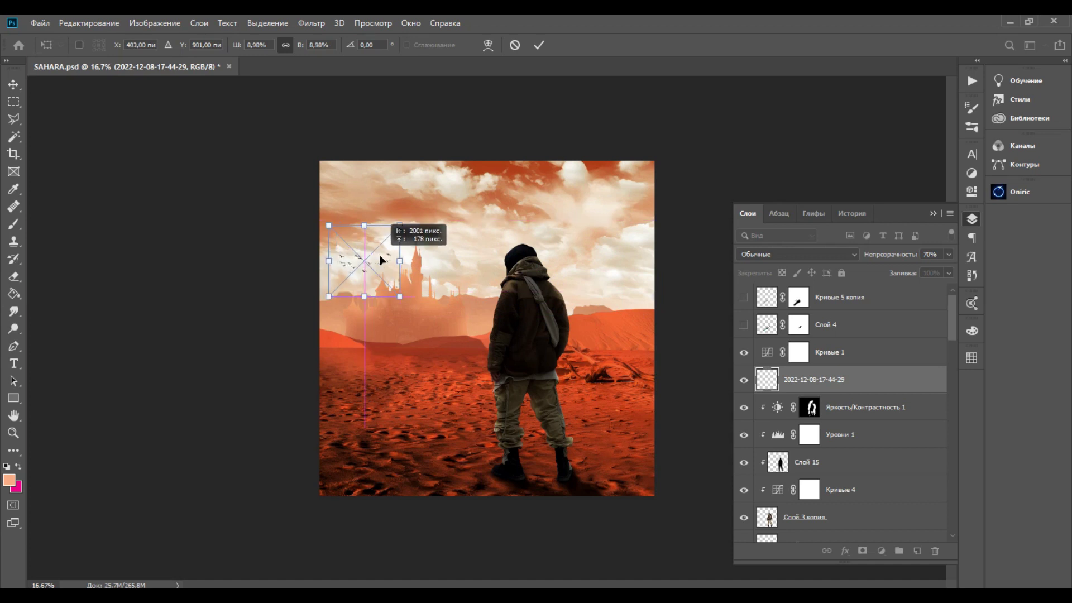
click(534, 44)
- Convert the bird flock layer to a smart object and tint it with a Color Overlay based on the peach foreground colour
key(ctrl+plus)
right_click(816, 378)
click(860, 38)
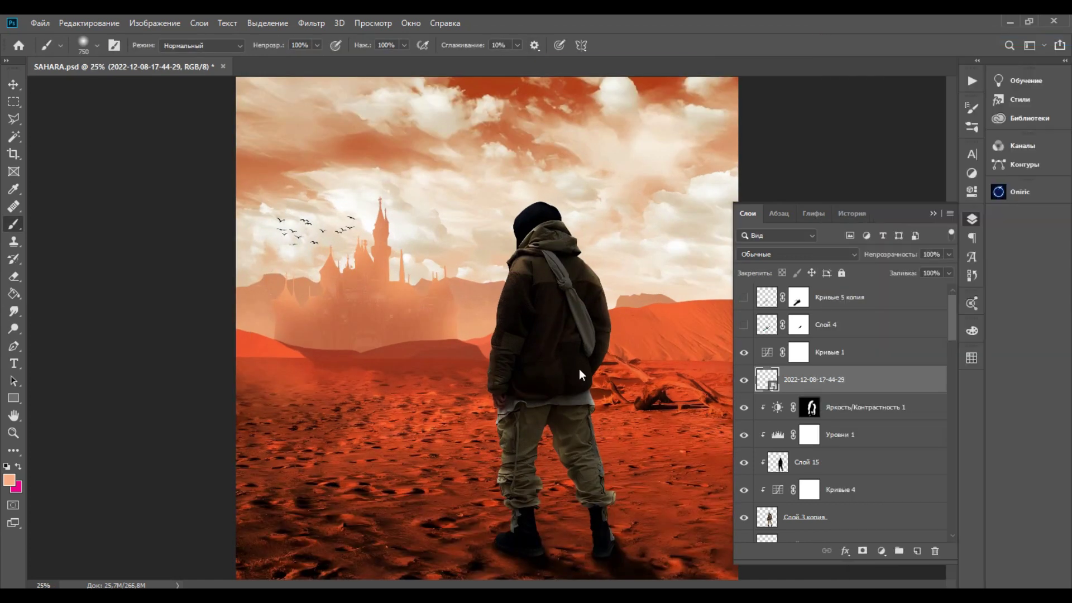
click(486, 430)
click(10, 480)
drag(724, 355, 727, 377)
click(944, 333)
click(931, 295)
- Apply a Gaussian Blur to the bird flock layer
click(311, 24)
mouse_move(406, 229)
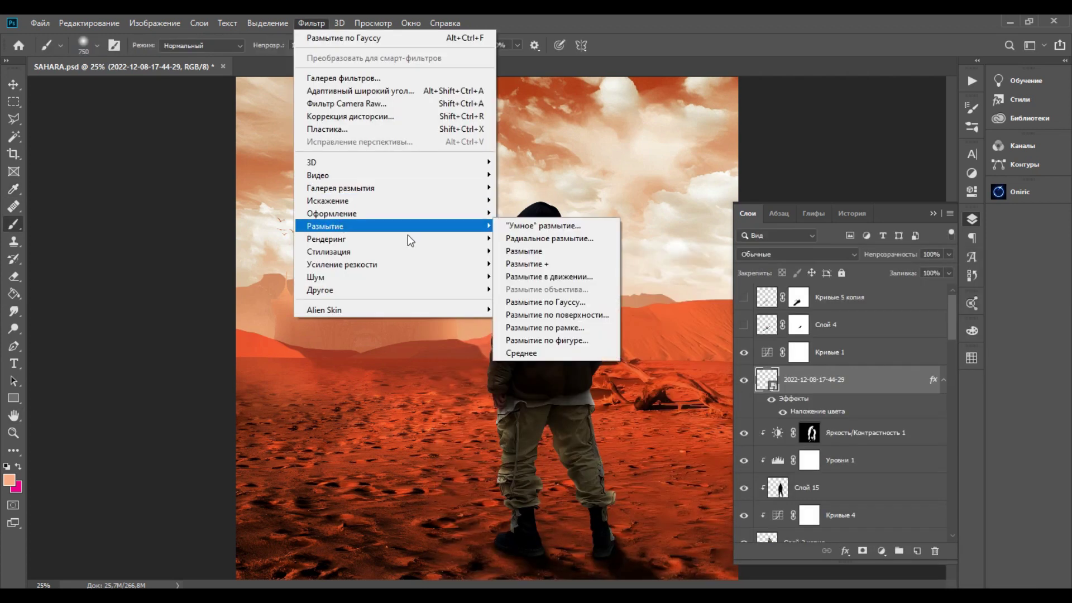
click(545, 302)
click(908, 327)
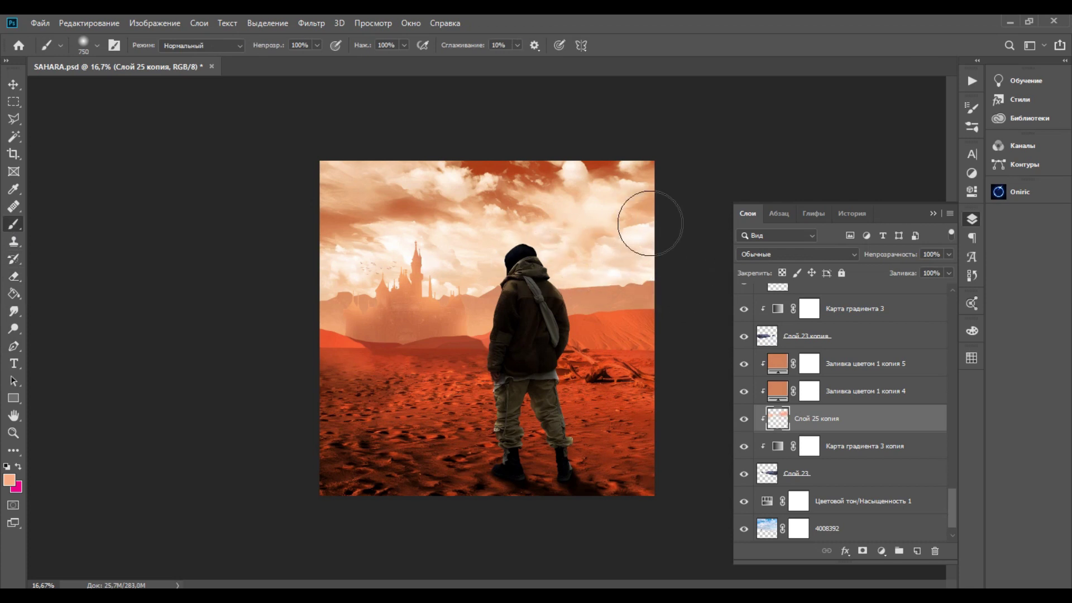
- Try adjusting the opacity of the distant mountain layer Слой 23
key(ctrl+plus)
click(853, 472)
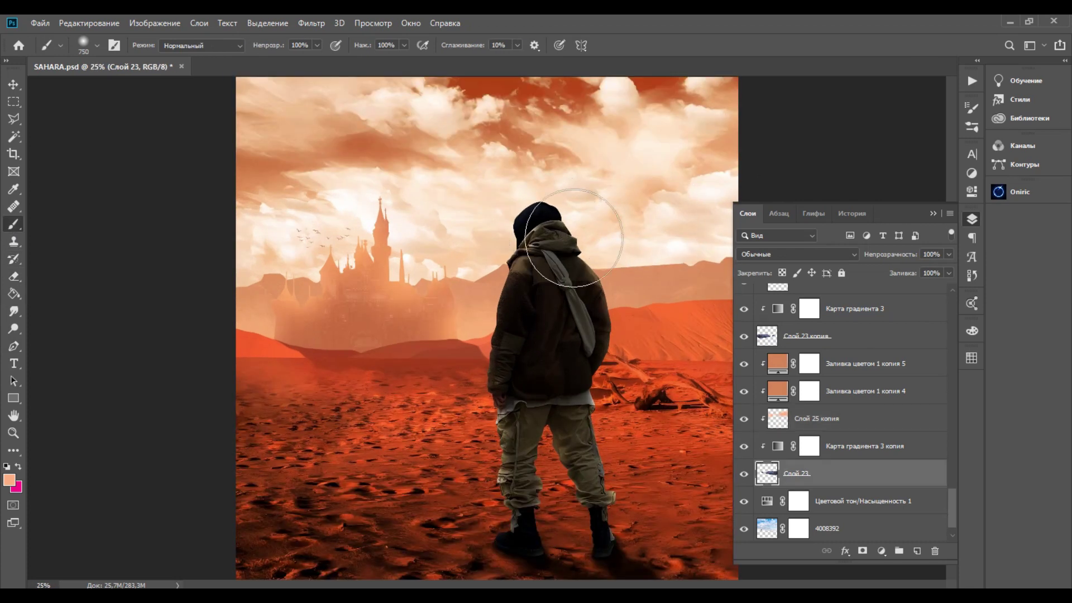
drag(948, 270, 957, 246)
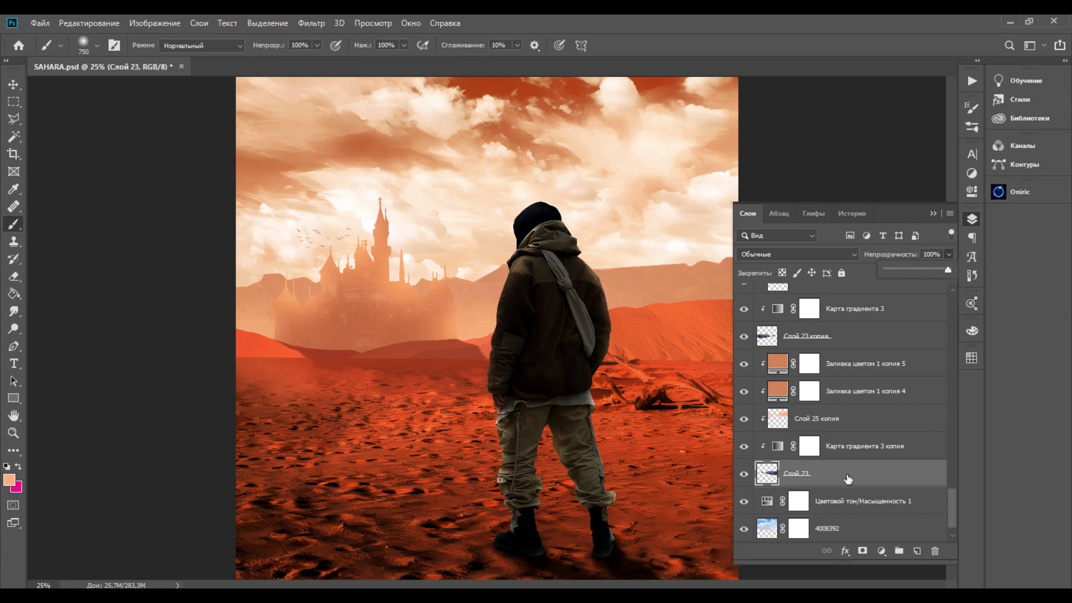
click(847, 477)
- Add a new layer above Заливка цветом 1 копия 5 and paint peach haze over the distant mountains with a 750 px brush
scroll(835, 522, down, 1)
key(ctrl+shift+alt+n)
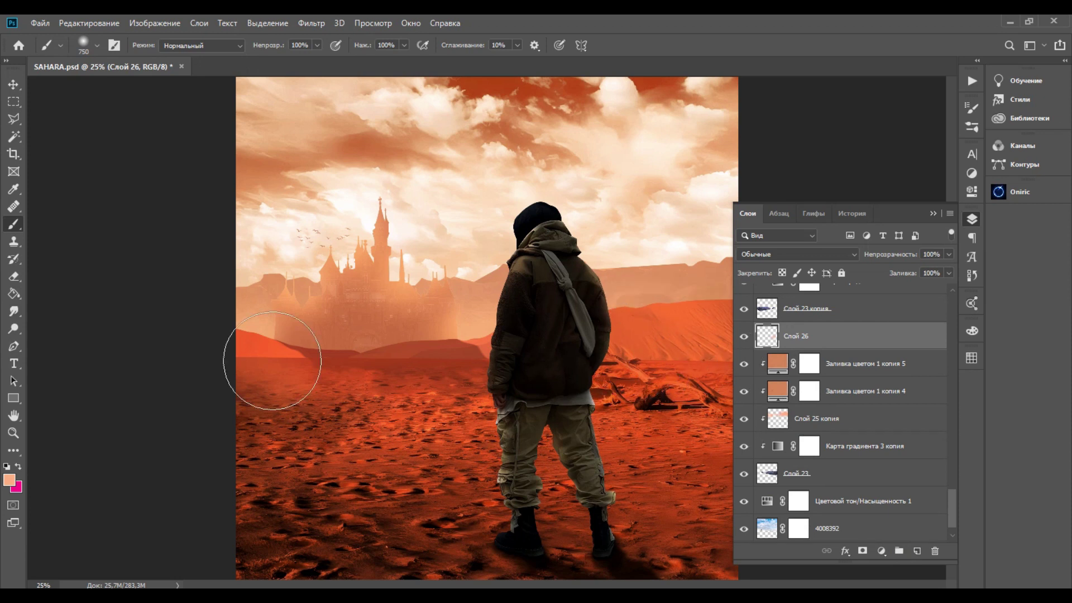
key(ctrl+minus)
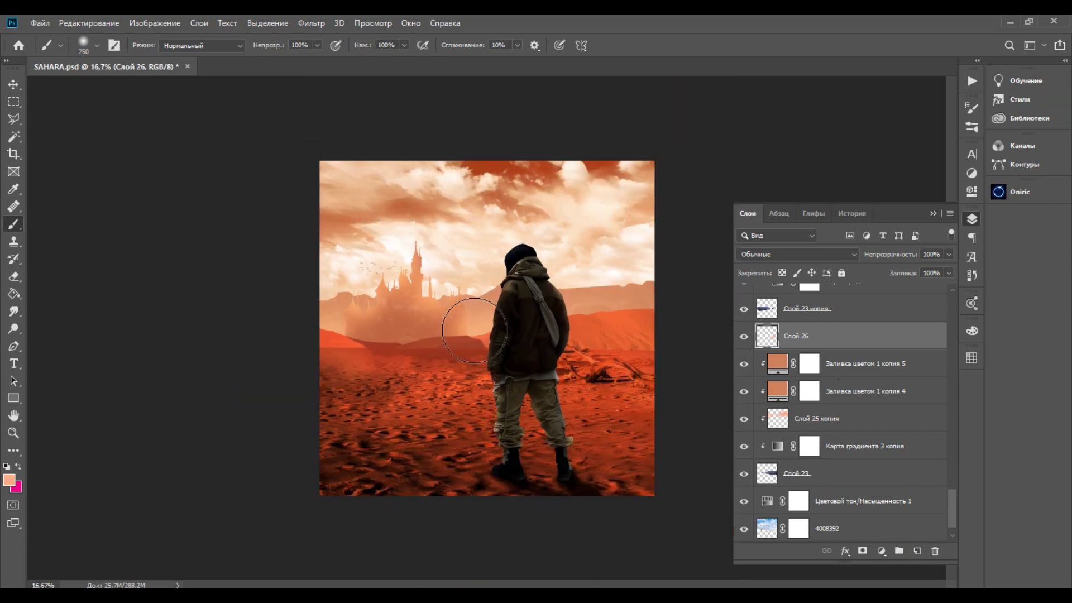
- Soften the distant mountain edges on Слой 23 with a 200 px Blur tool at 26% strength, and select Слой 23 копия
click(749, 471)
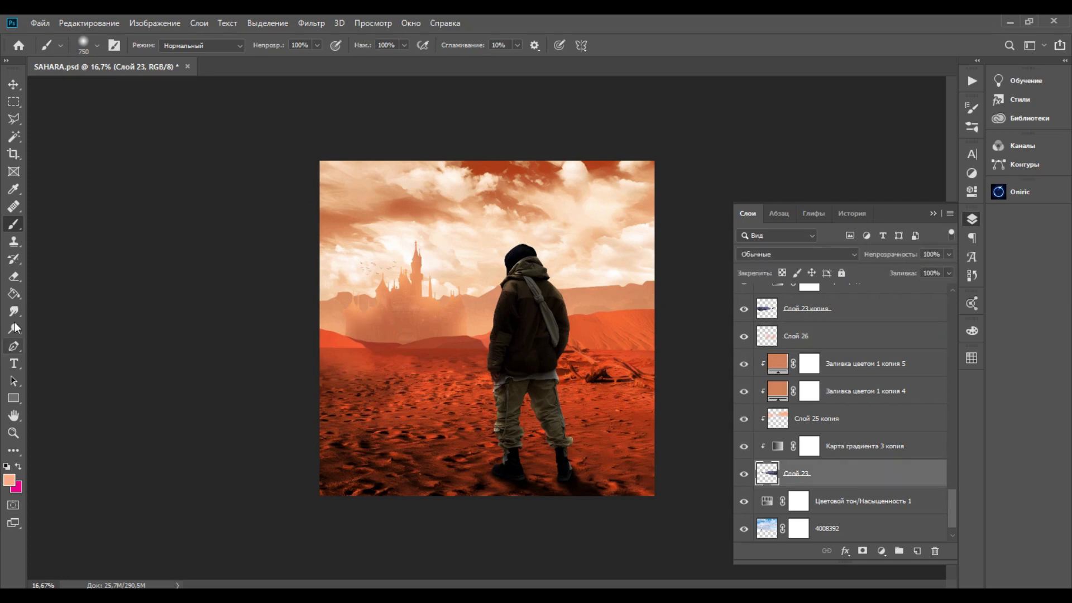
click(13, 313)
scroll(669, 259, up, 2)
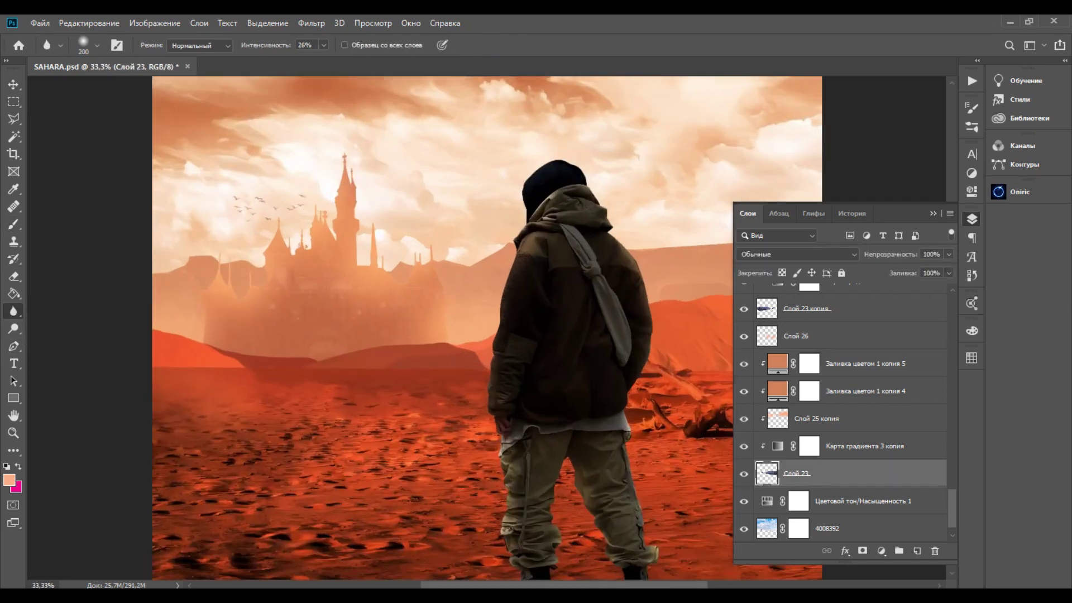
drag(571, 585, 509, 585)
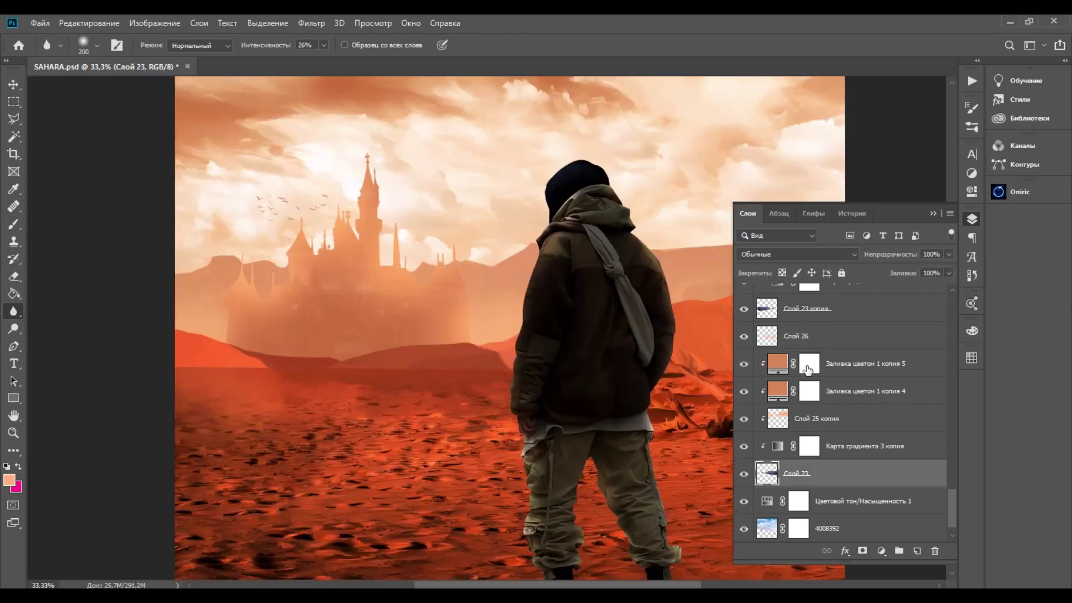
click(809, 311)
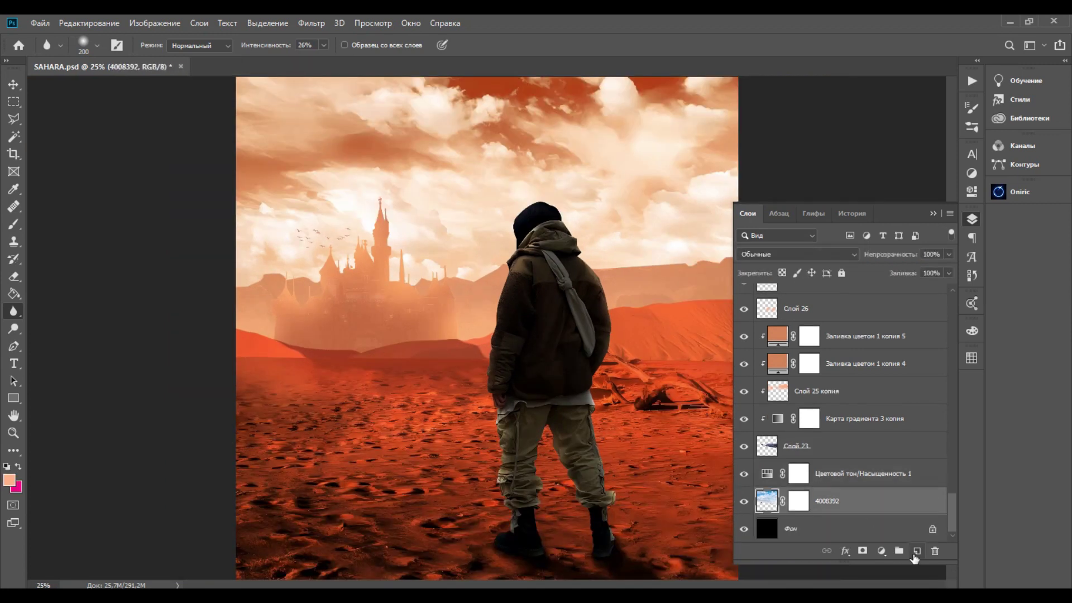
- Add a new layer beneath Слой 23 and paint peach haze along the horizon behind the mountains with a 750 px brush
click(917, 550)
key(b)
drag(643, 302, 524, 322)
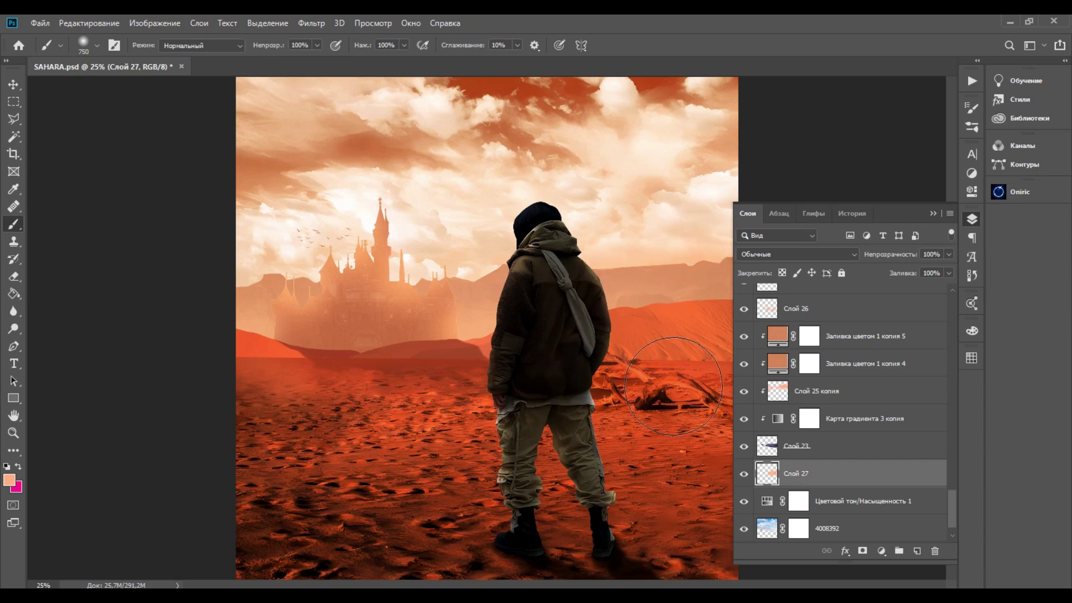
key(ctrl+z)
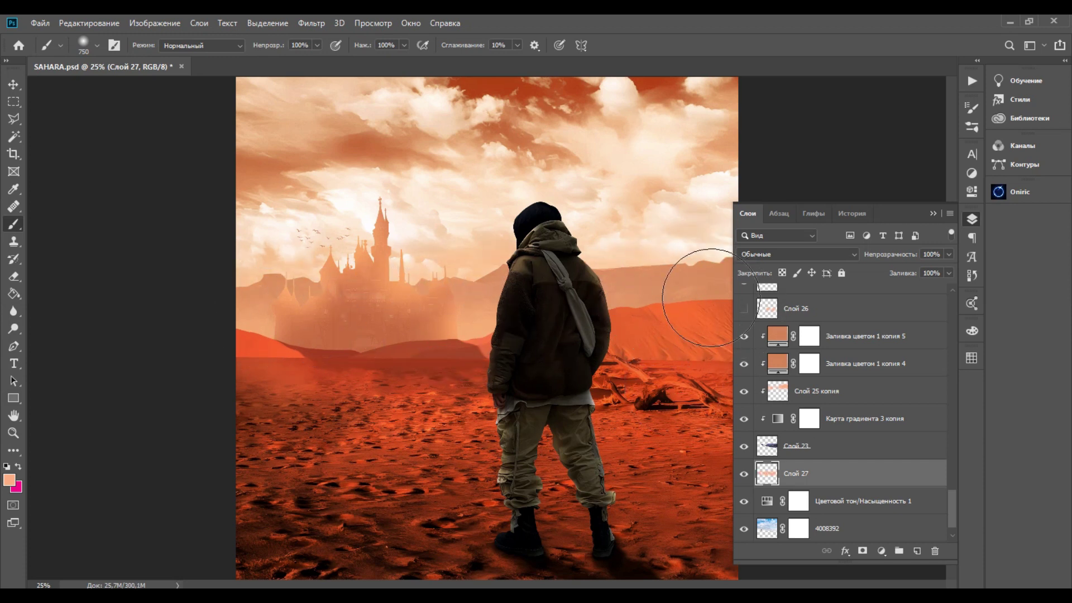
- Set the opacity of the horizon haze layer Слой 27 to 52% and compare the castle with and without Слой 6
key(ctrl+minus)
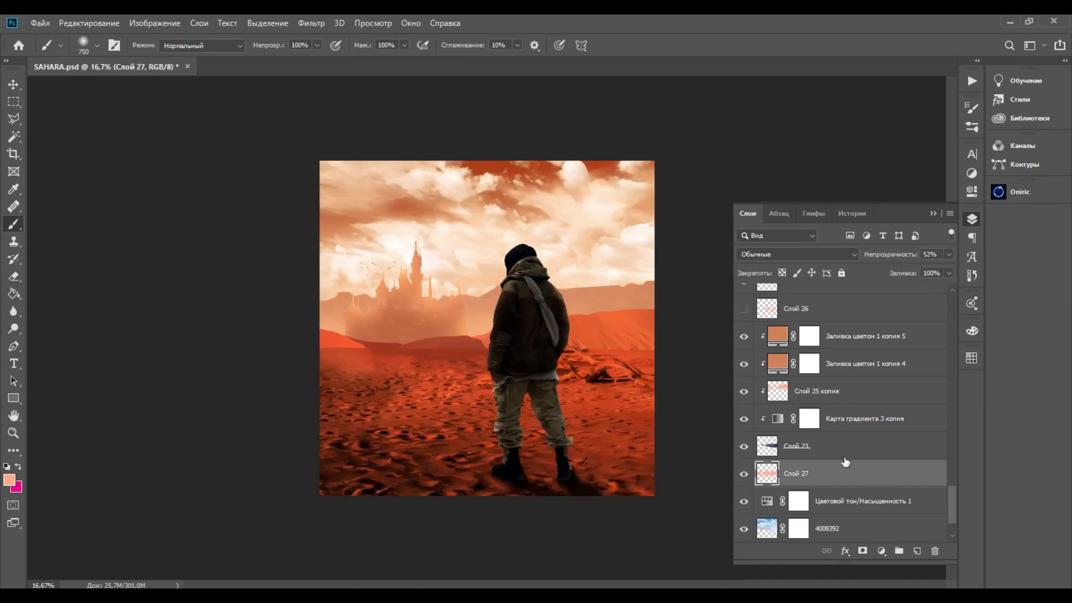
scroll(846, 462, up, 5)
key(ctrl+plus)
key(ctrl+plus)
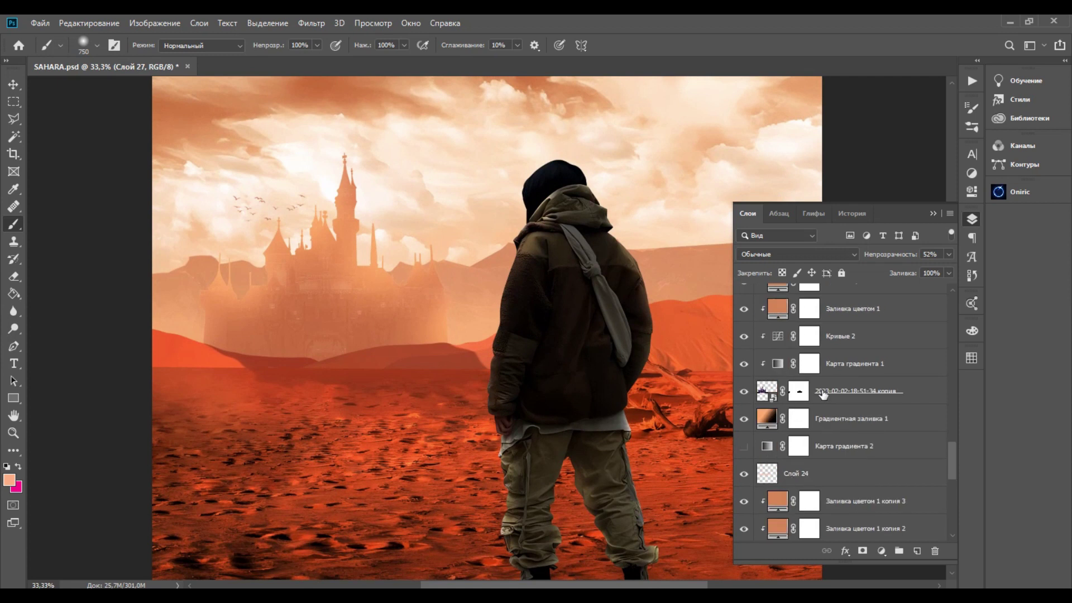
click(824, 393)
scroll(819, 375, up, 3)
click(744, 310)
click(744, 309)
click(744, 310)
- Add new clipped layers Слой 28 and Слой 29 above Слой 21 and paint haze over the castle's left side with the 750 px brush
click(830, 347)
click(917, 551)
mouse_move(222, 207)
mouse_down()
mouse_move(214, 217)
mouse_move(283, 168)
mouse_move(136, 317)
mouse_move(259, 177)
mouse_move(194, 289)
mouse_up()
click(917, 551)
- Set the opacity of Слой 29 to 49% and toggle its visibility to compare the haze on the castle
click(915, 270)
click(745, 336)
click(745, 337)
key(ctrl+minus)
click(745, 336)
click(745, 337)
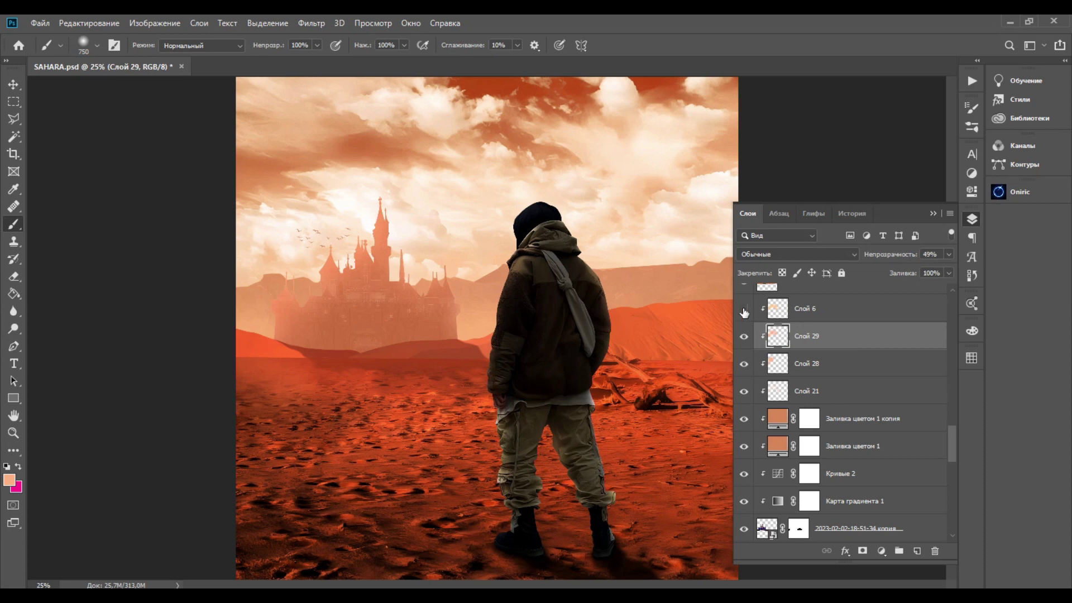
- Set the opacity of the clipped castle layer Слой 6 to 46% and compare the image with and without it
click(744, 310)
click(820, 309)
click(948, 255)
drag(904, 269, 917, 276)
click(744, 310)
key(ctrl+minus)
click(744, 310)
click(743, 310)
key(ctrl+plus)
click(744, 310)
click(744, 309)
- Add a Normal-mode Color Overlay at 100% opacity to Слой 6 and try overlay colours sampled around the castle
right_click(835, 322)
click(698, 44)
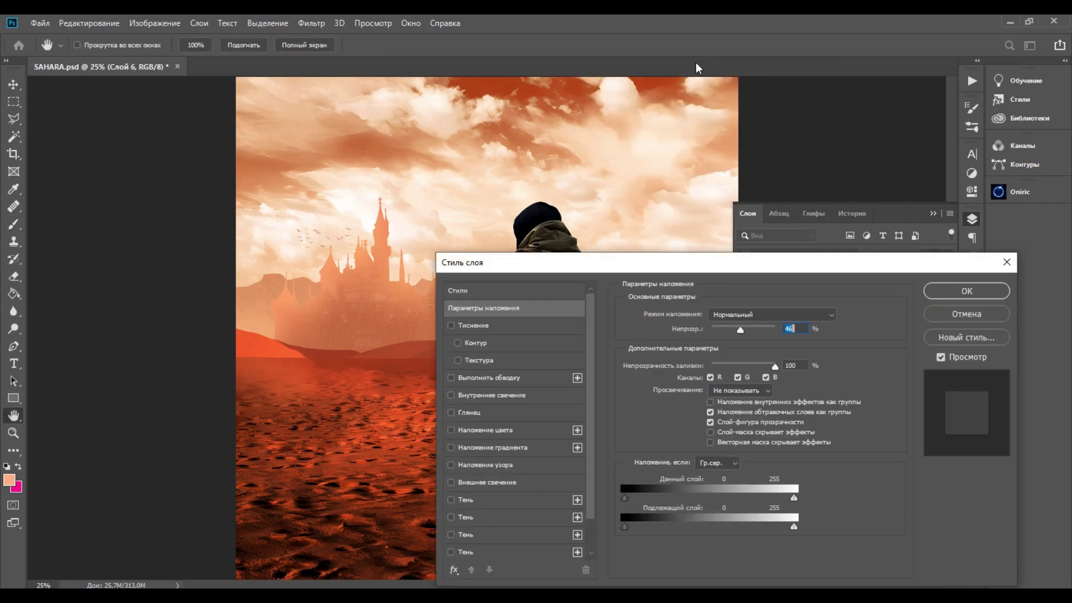
click(485, 430)
drag(746, 263, 497, 447)
click(584, 501)
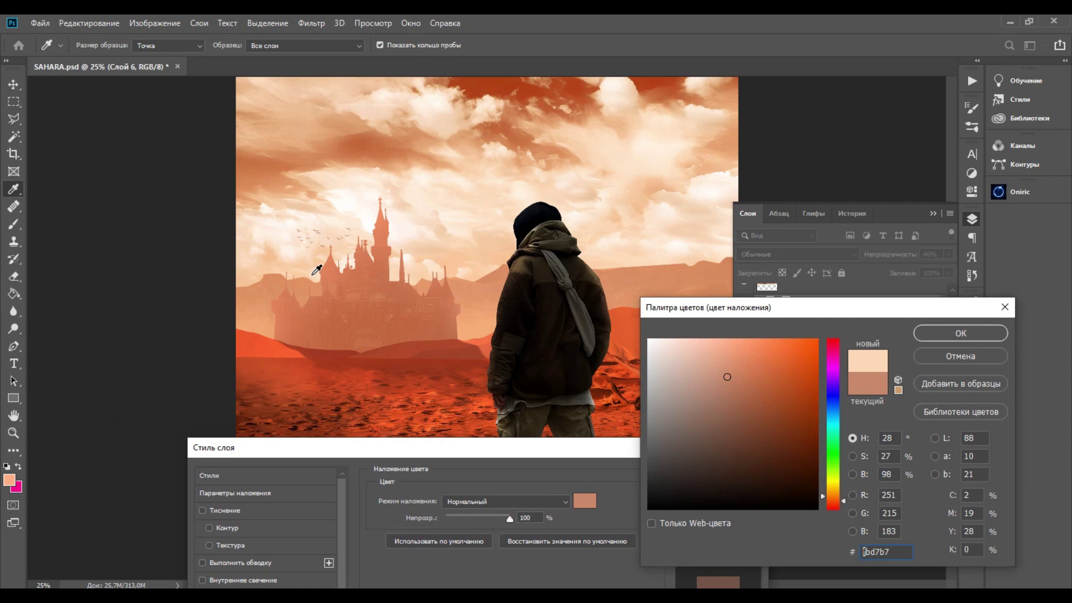
click(332, 243)
drag(701, 342, 729, 341)
click(834, 500)
click(455, 285)
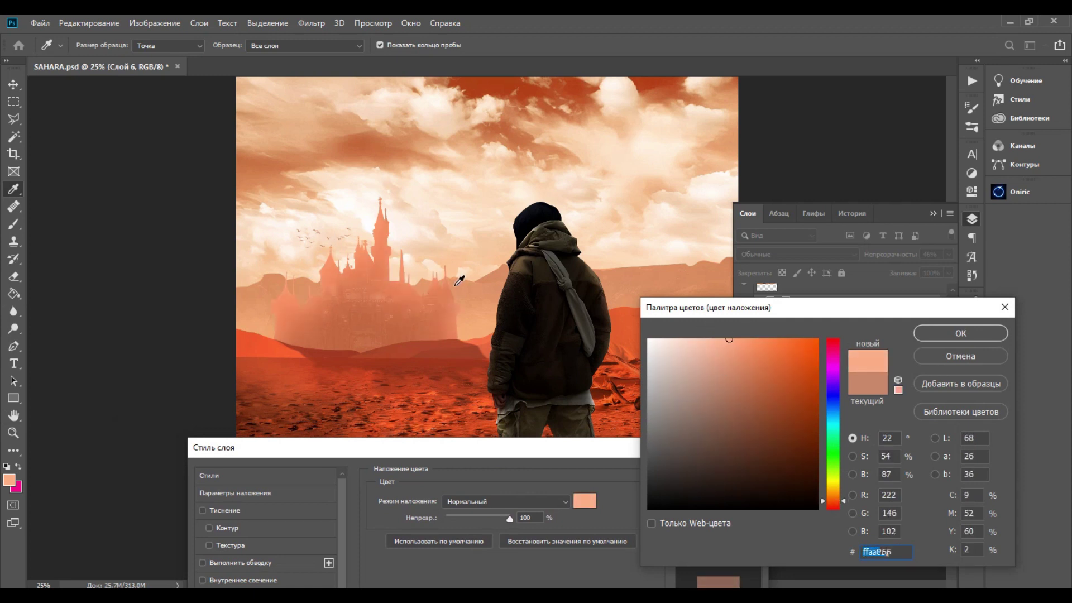
- Set the overlay colour of Слой 6 by sampling the distant mountains left of the castle, and apply the layer style
click(257, 273)
click(243, 181)
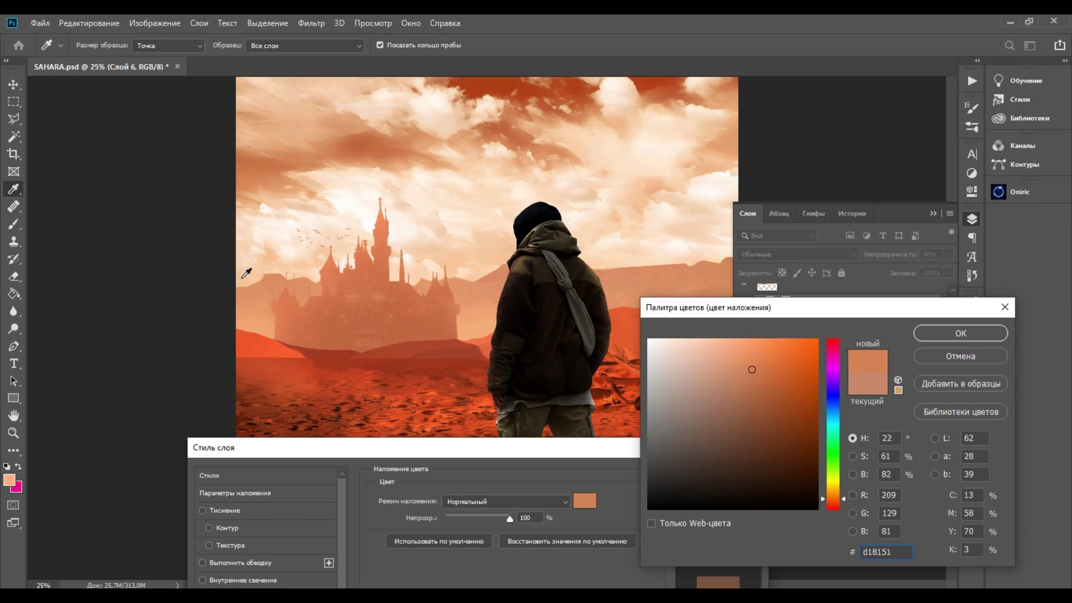
click(262, 251)
click(252, 275)
click(960, 334)
key(Return)
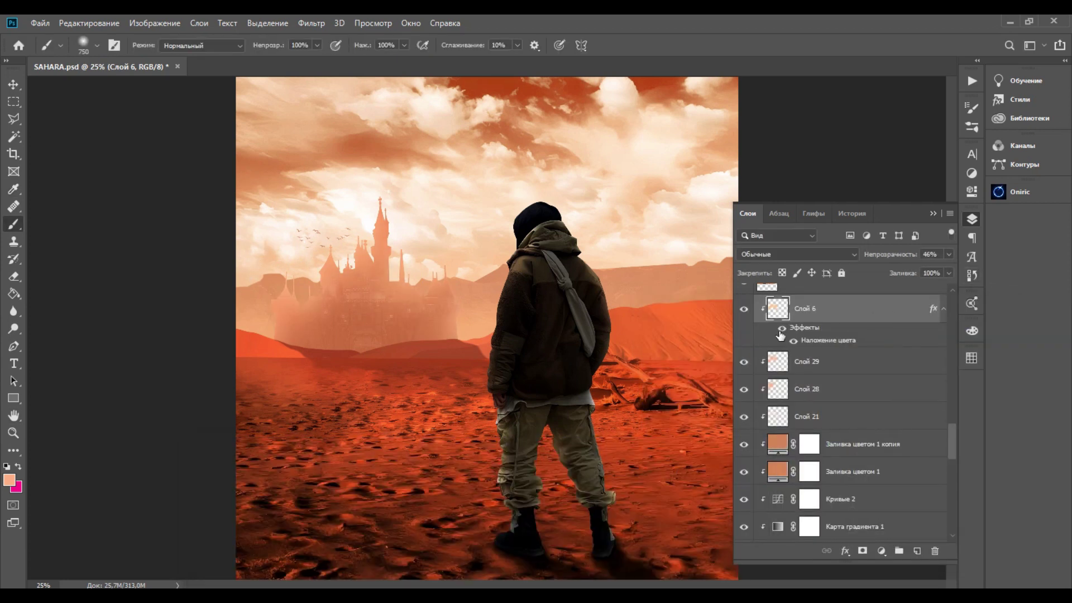
- Duplicate Слой 23 копия 2 with its clipped adjustments, rotate the copy -11.22° and position the ridge along the horizon behind the man
key(ctrl+minus)
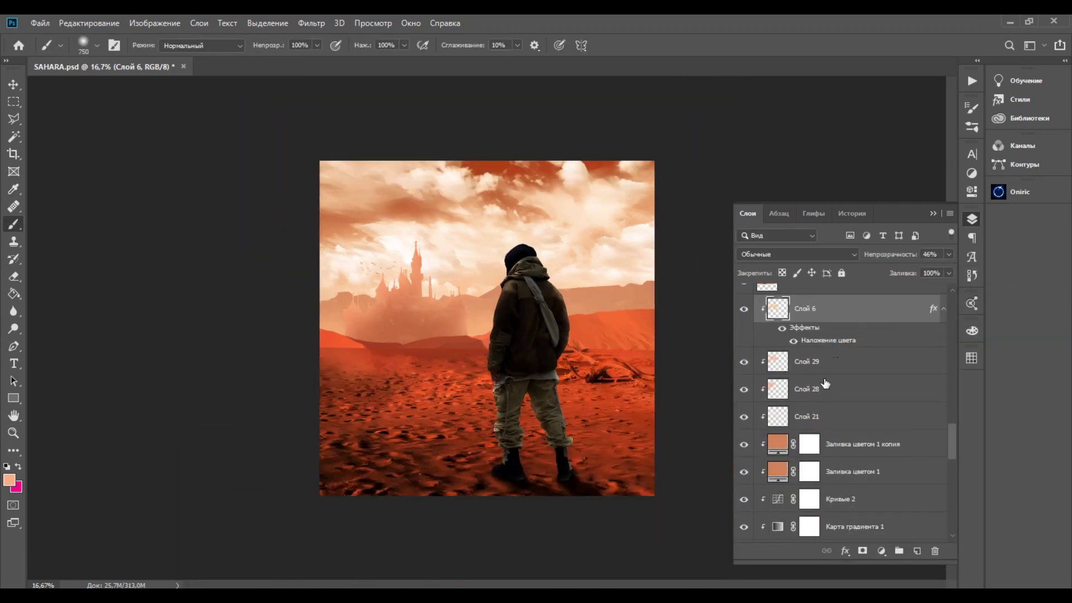
key(ctrl+plus)
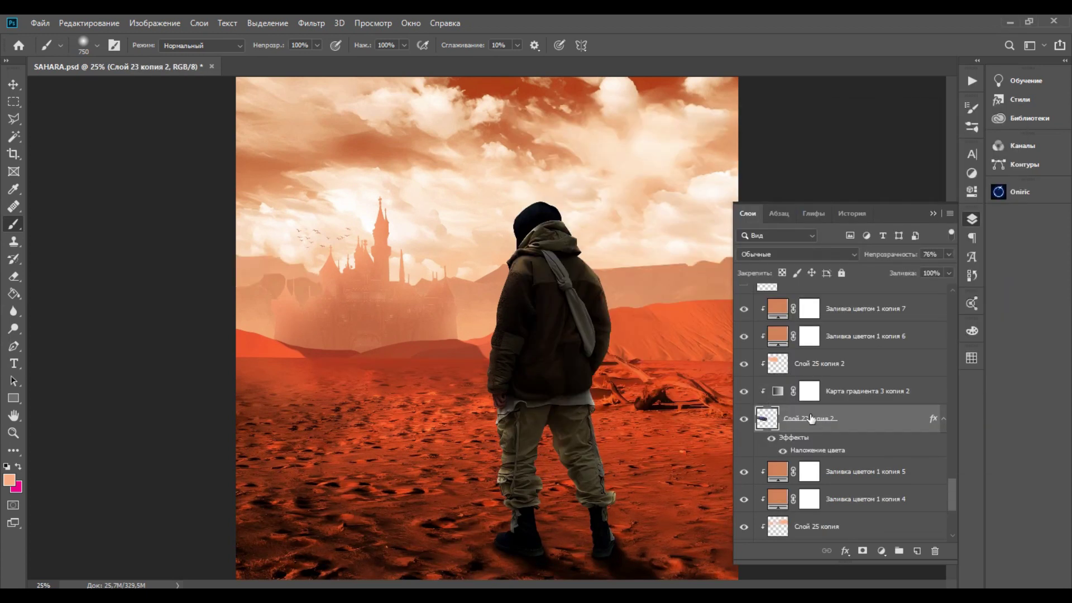
scroll(855, 341, up, 1)
shift+click(855, 342)
key(ctrl+j)
key(ctrl+t)
drag(428, 277, 691, 272)
drag(777, 179, 763, 124)
drag(641, 255, 536, 276)
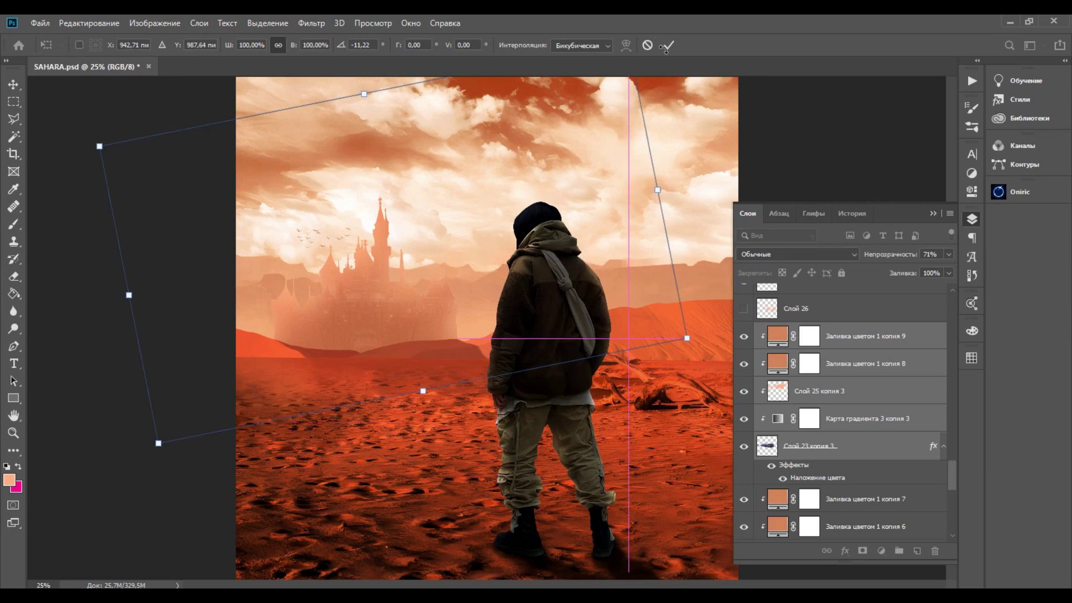
key(Return)
- Mask Слой 23 копия 3, hide part of the ridge beside the man with a 750 px black brush, and set the layer's opacity to 77%
key(b)
drag(948, 258, 927, 271)
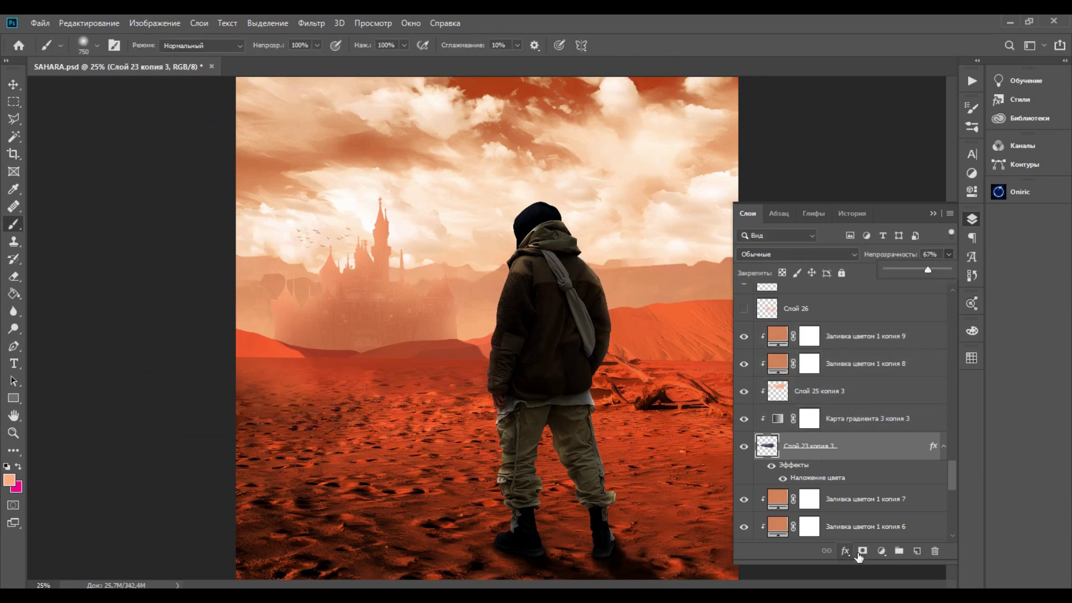
click(862, 551)
key(d)
click(617, 263)
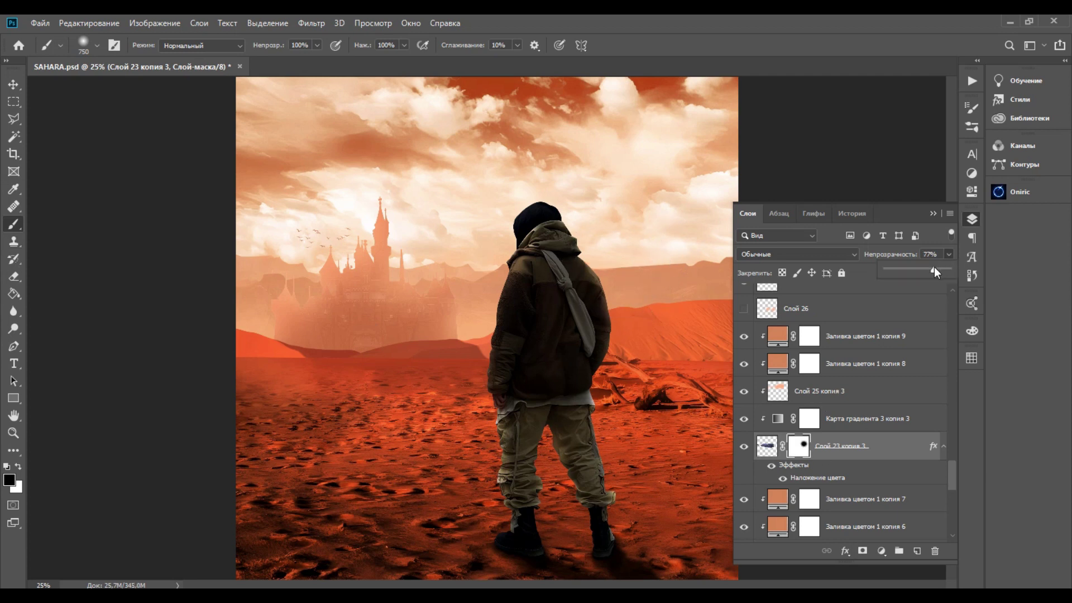
key(ctrl+plus)
key(ctrl+minus)
key(ctrl+minus)
key(ctrl+plus)
scroll(830, 483, down, 1)
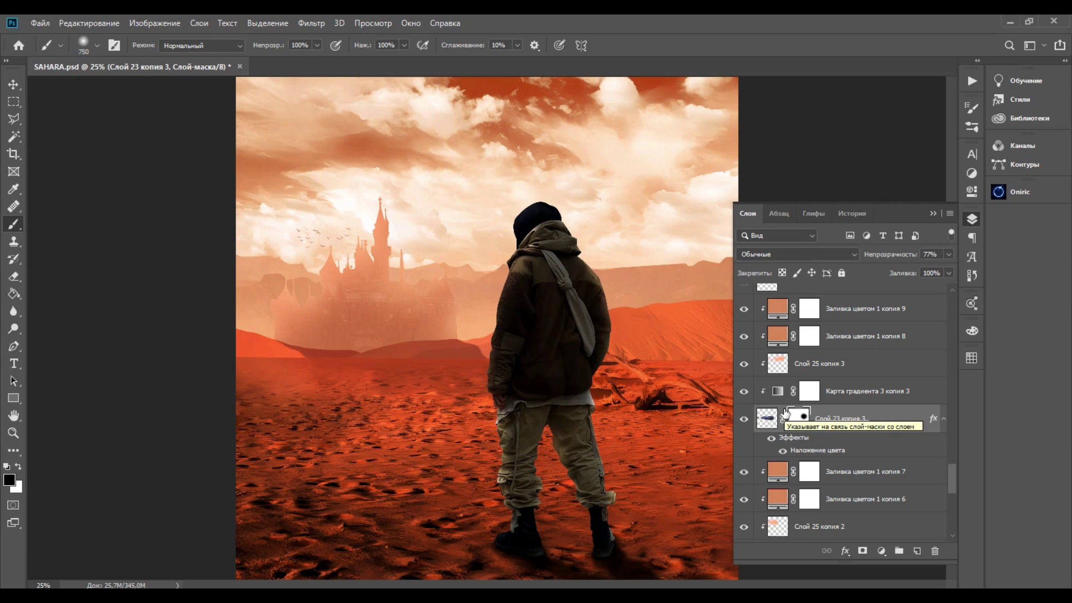
scroll(838, 425, up, 1)
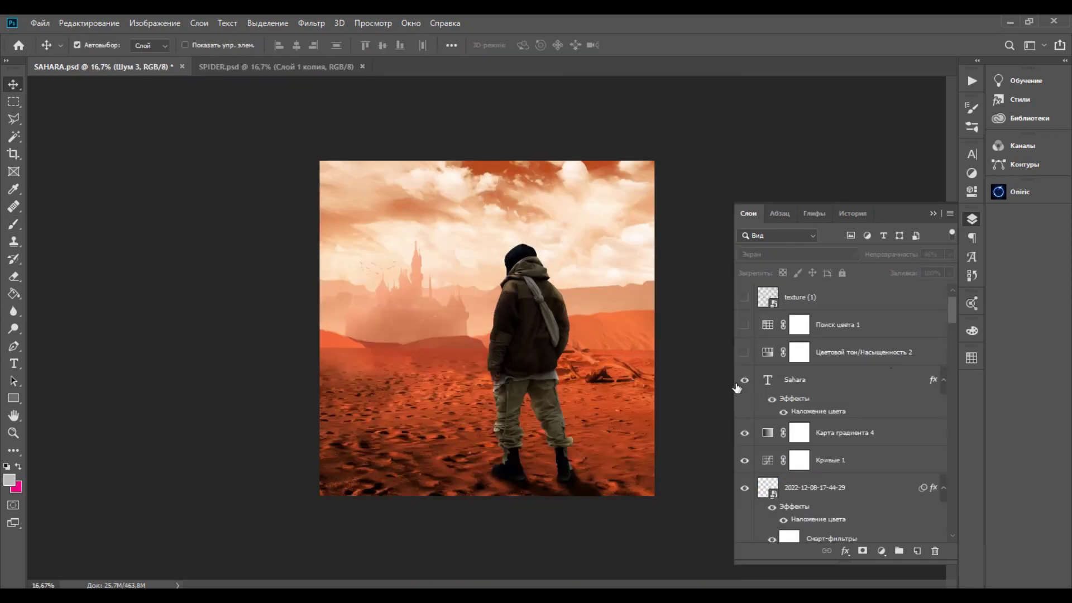
- Make the Sahara title, Цветовой тон/Насыщенность 2 and Поиск цвета 1 layers visible
drag(737, 388, 743, 331)
scroll(839, 326, down, 3)
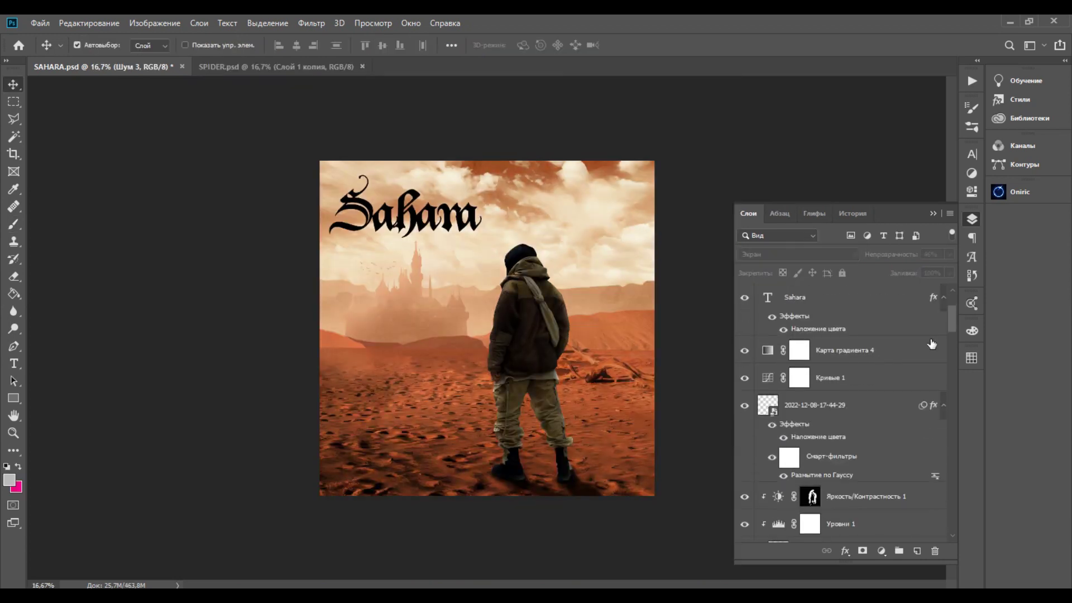
scroll(930, 342, up, 4)
- Flatten all layers of the composite into a single background layer
right_click(838, 326)
click(882, 340)
click(745, 298)
right_click(828, 330)
click(640, 444)
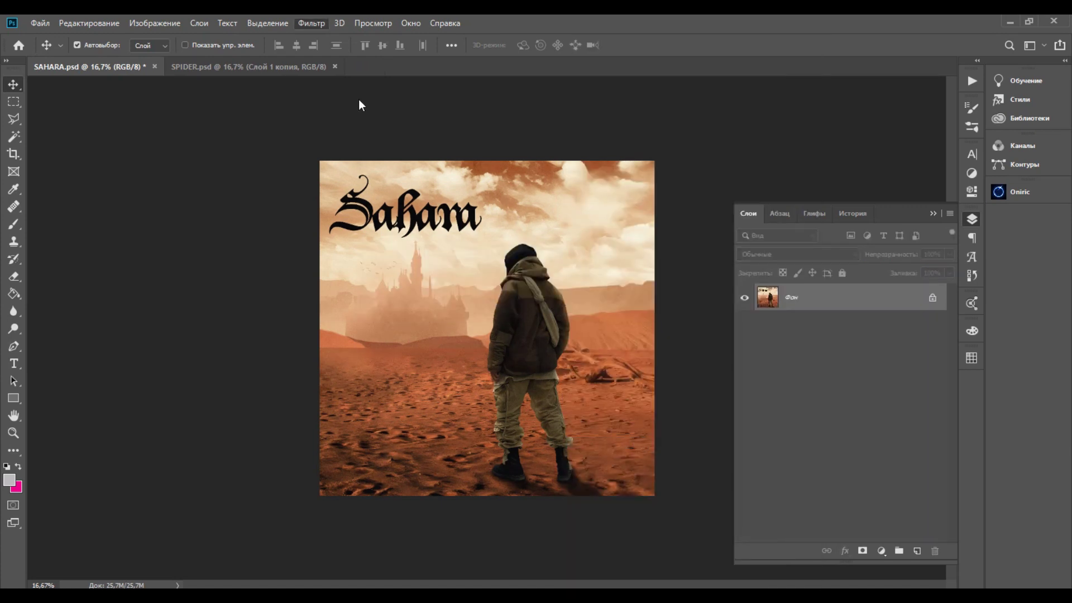
- Using the Camera Raw filter, set exposure +0.25, contrast +5, highlights -22, shadows +2, blacks +9 and clarity +17
key(ctrl+shift+a)
drag(881, 351, 889, 390)
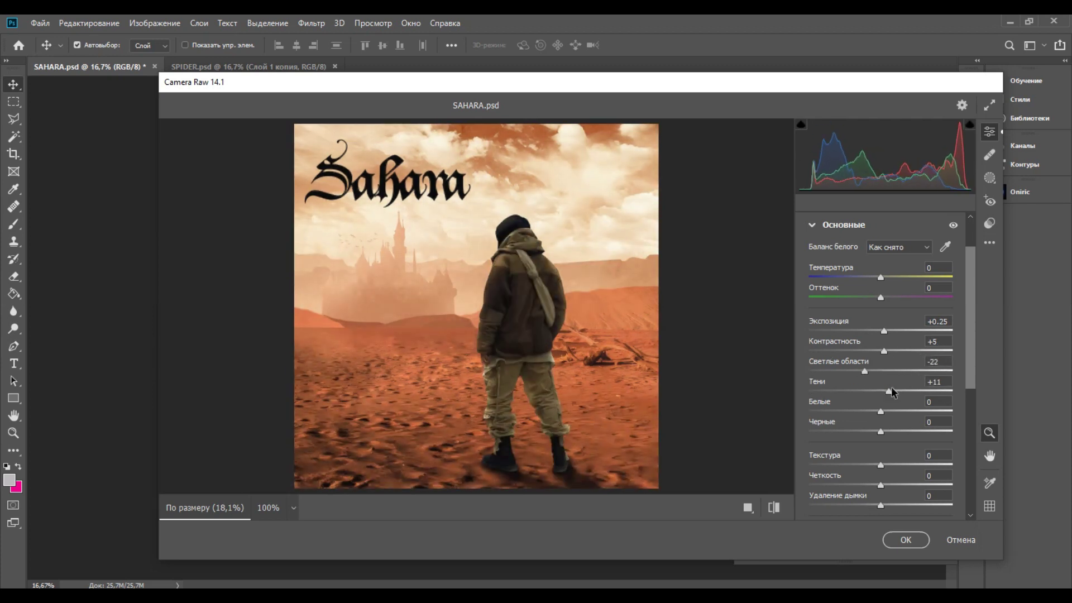
drag(880, 432, 887, 432)
mouse_move(880, 486)
mouse_down()
mouse_move(908, 485)
mouse_move(893, 485)
mouse_up()
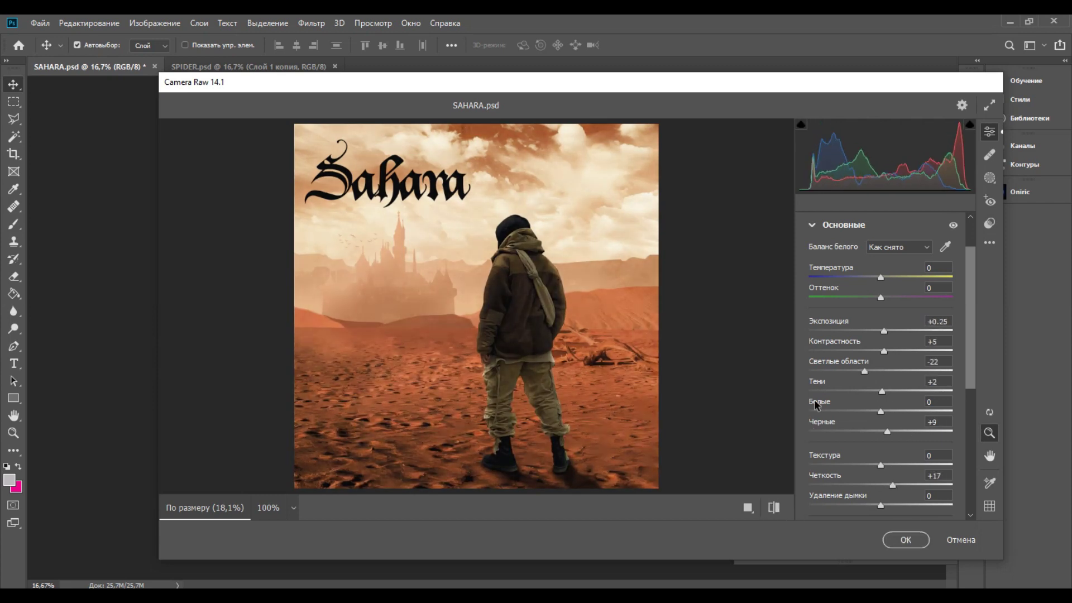
- Set the white balance temperature to +2 and tint to +1, and compare the image before and after
mouse_move(875, 277)
mouse_down()
mouse_move(860, 277)
mouse_move(889, 280)
mouse_move(903, 296)
mouse_move(885, 289)
mouse_up()
click(773, 508)
click(774, 508)
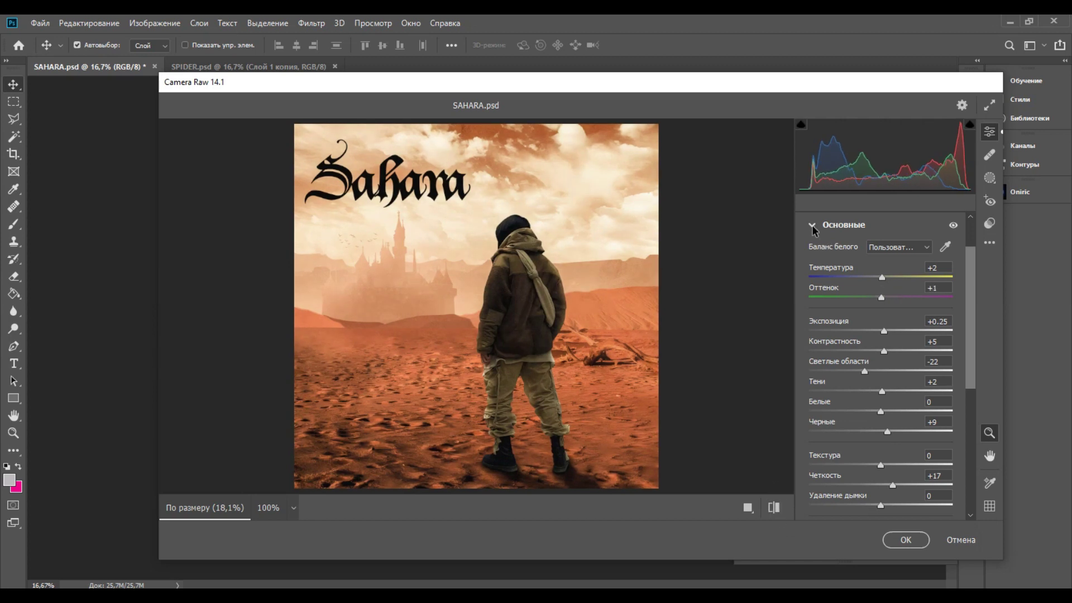
- Try shifting the hues of the red to yellow tones in the HSL colour mixer, and reset them to 0
click(813, 226)
click(840, 357)
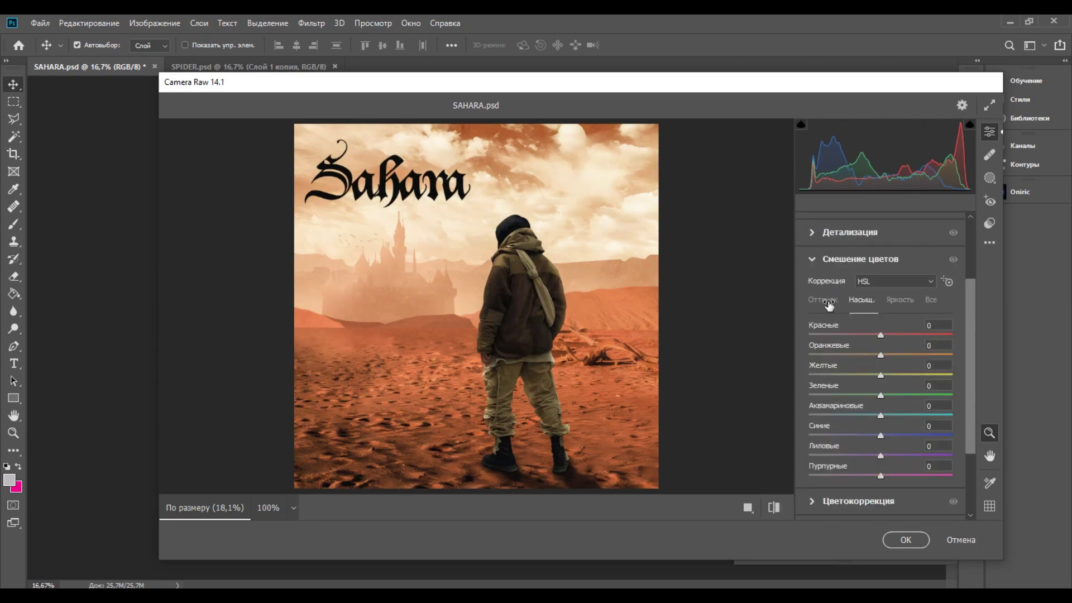
click(826, 301)
drag(962, 335, 876, 377)
click(940, 326)
text(0)
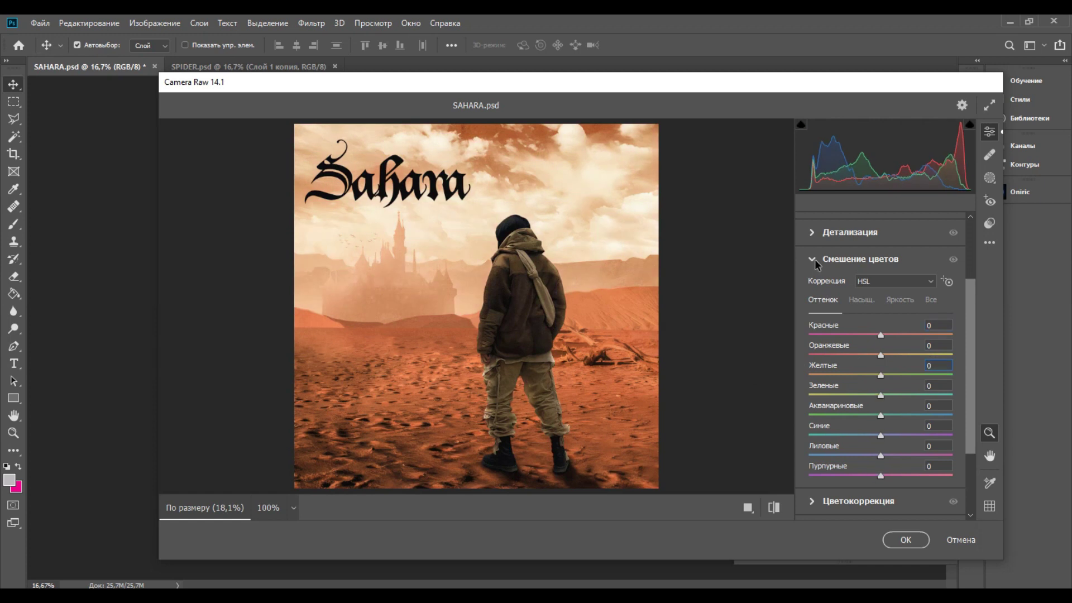
- Set the HSL saturation of reds to +2, oranges to -7 and yellows to -2
click(862, 300)
mouse_move(880, 355)
mouse_down()
mouse_move(931, 357)
mouse_move(874, 362)
mouse_move(885, 335)
mouse_up()
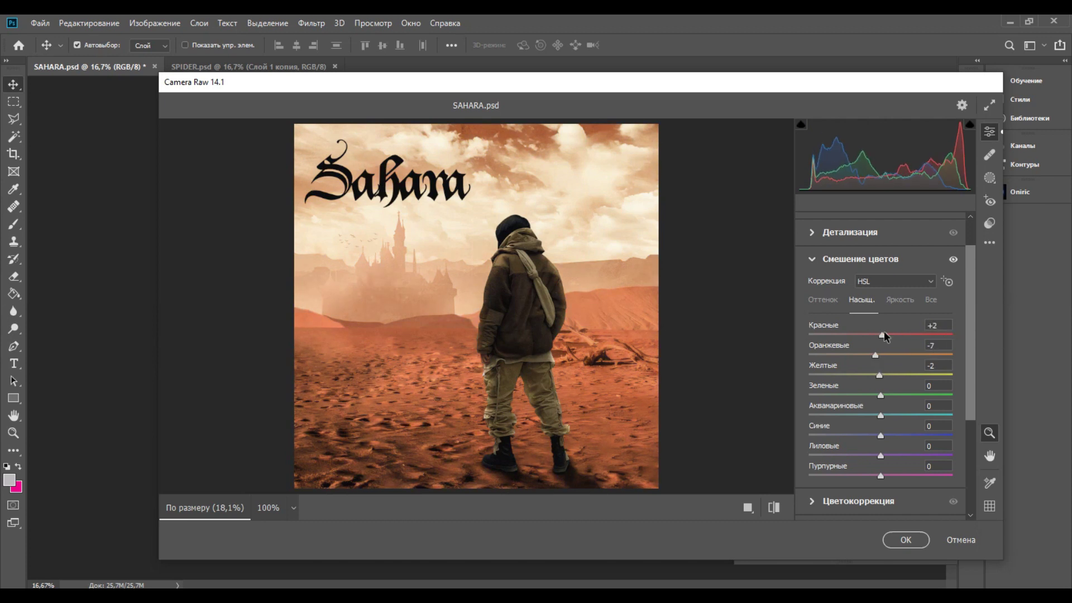
click(812, 259)
- Colour grade midtones, shadows and highlights with a faint orange tint, using hue 16 and saturation 7 for the shadows
click(812, 384)
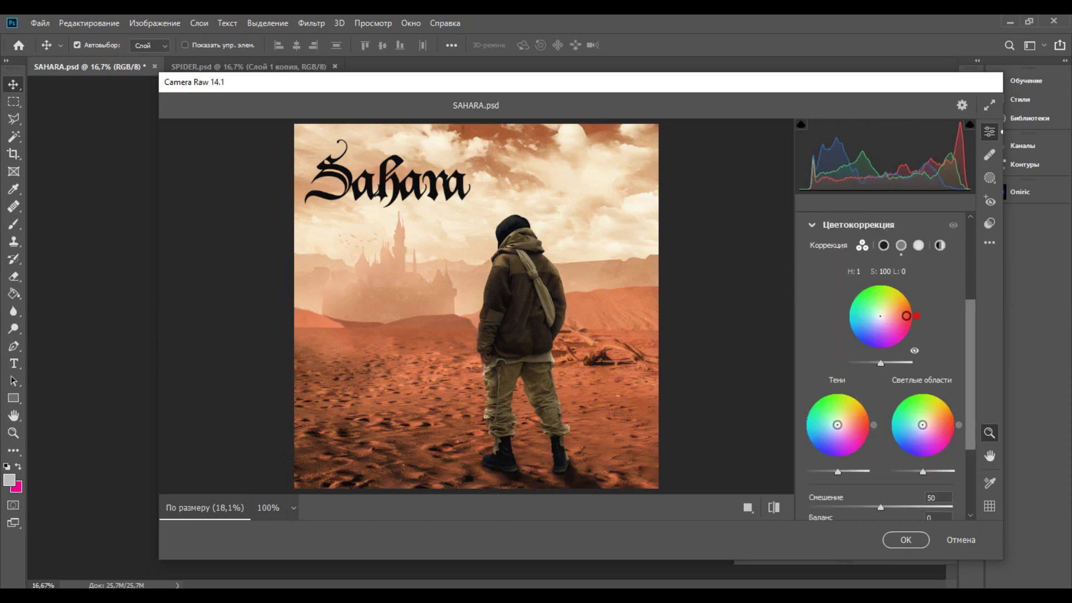
drag(915, 315, 883, 315)
drag(837, 425, 841, 424)
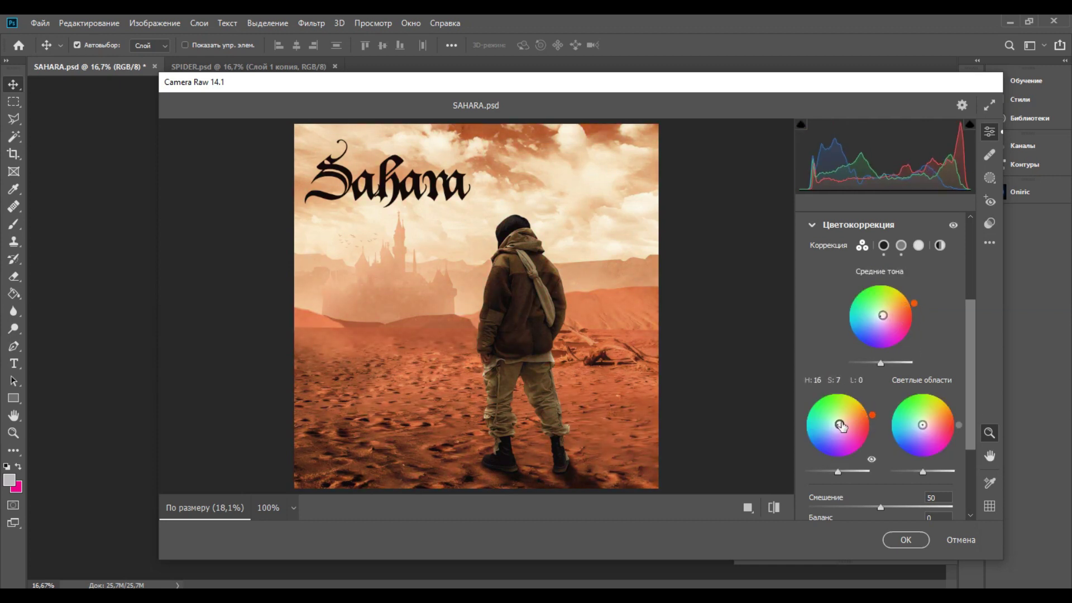
mouse_move(922, 425)
mouse_down()
mouse_move(943, 416)
mouse_move(924, 424)
mouse_up()
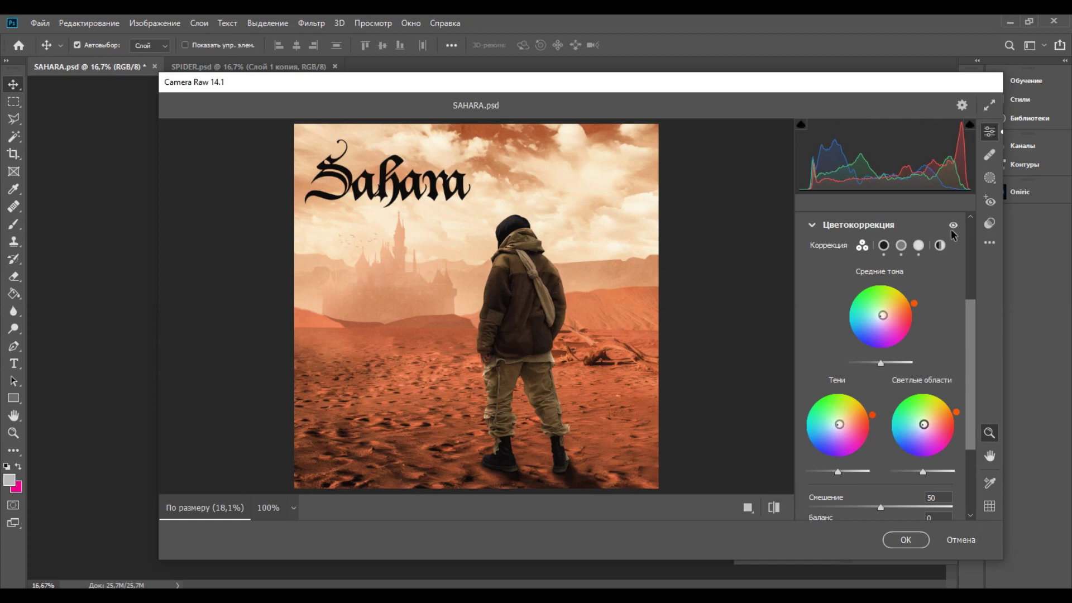
click(821, 225)
- Try a dark vignette on the image and reset it to 0
click(837, 466)
mouse_move(881, 481)
mouse_down()
mouse_move(842, 478)
mouse_move(861, 484)
mouse_up()
double_click(861, 483)
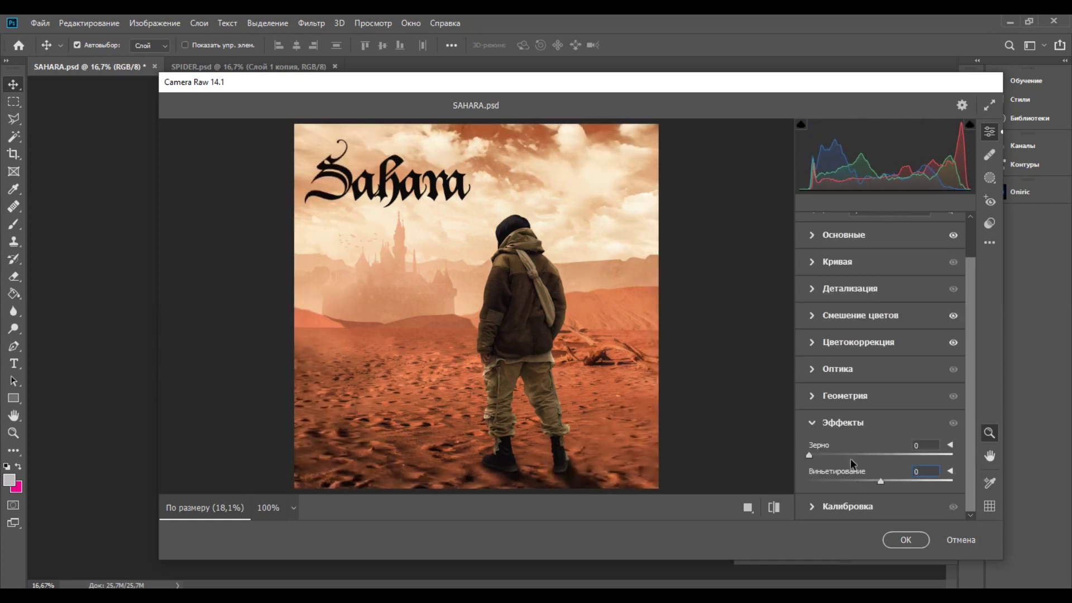
- Try calibration hue shifts for the red and green primaries, and reset both to 0
click(813, 497)
mouse_move(881, 365)
mouse_down()
mouse_move(895, 365)
mouse_move(860, 367)
mouse_move(881, 366)
mouse_up()
click(935, 356)
text(0)
drag(881, 427, 1063, 427)
click(950, 417)
text(0)
- Set the blue primary hue to -7 in the calibration and apply the Camera Raw adjustments
mouse_move(880, 488)
mouse_down()
mouse_move(866, 489)
mouse_move(875, 489)
mouse_up()
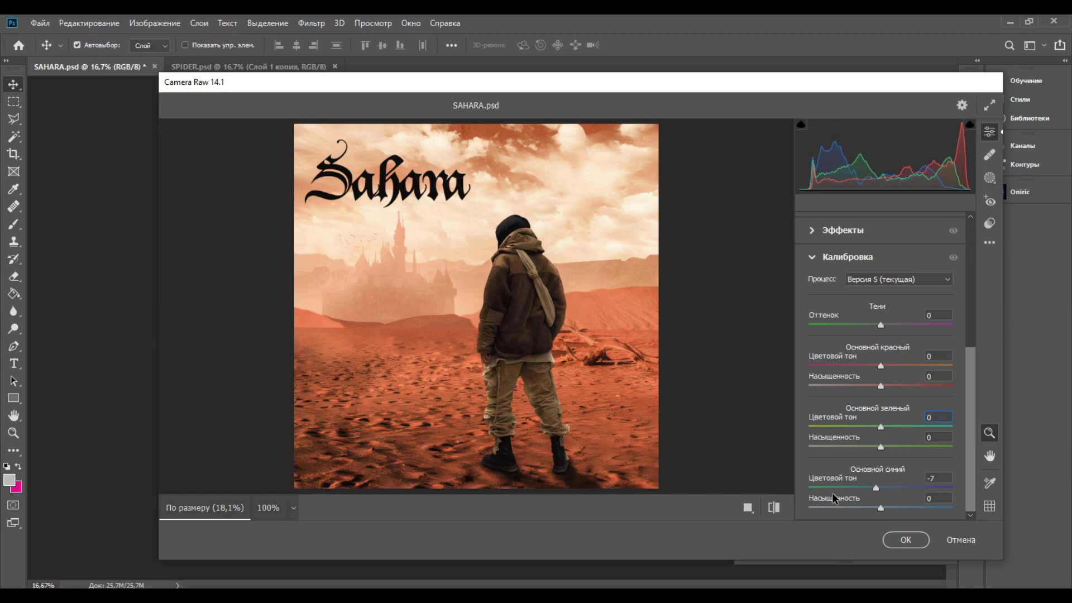
click(905, 540)
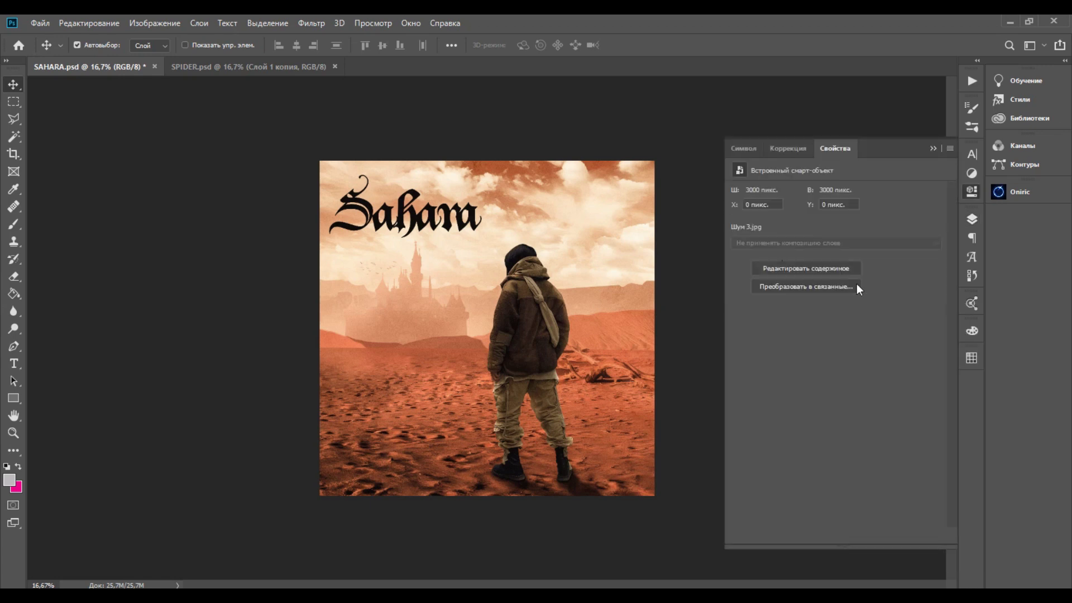
- Mute the colours with a Hue/Saturation adjustment layer, and add a Brightness/Contrast adjustment with brightness 12 and contrast -5
drag(831, 268, 857, 258)
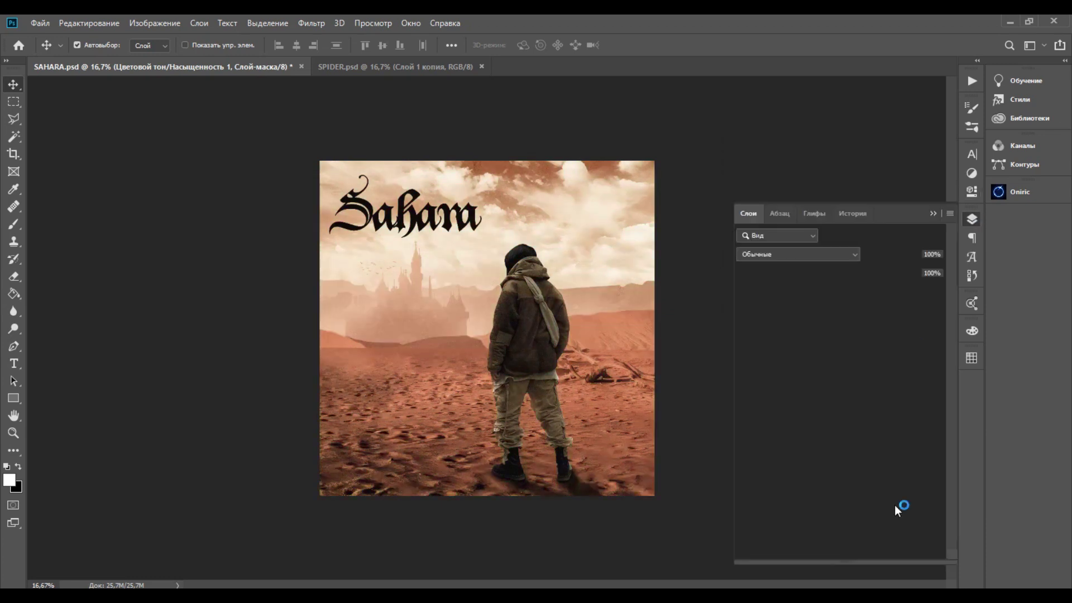
click(936, 356)
drag(837, 228, 793, 273)
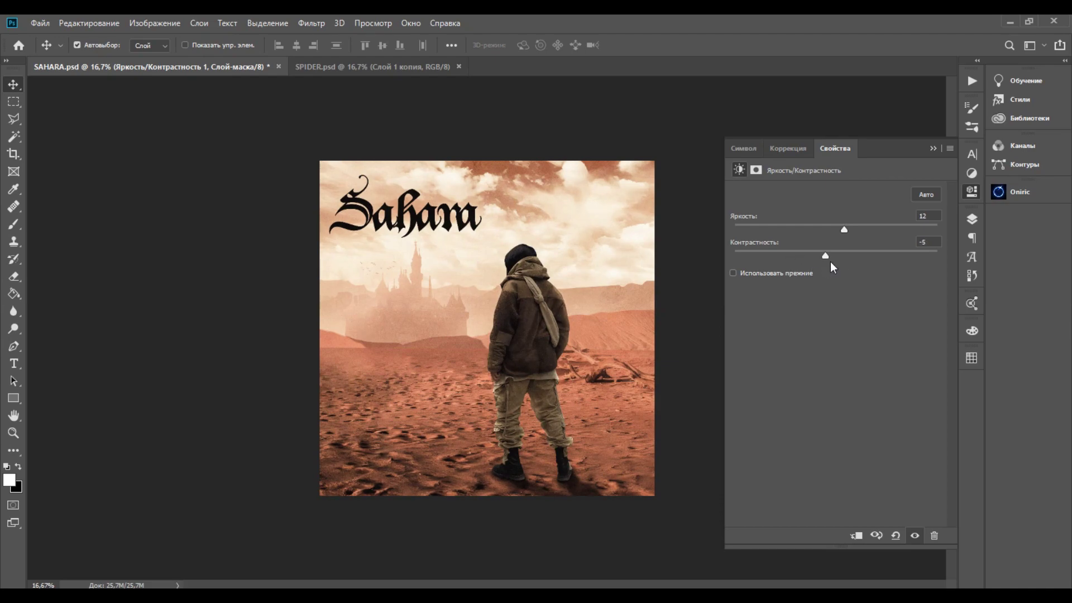